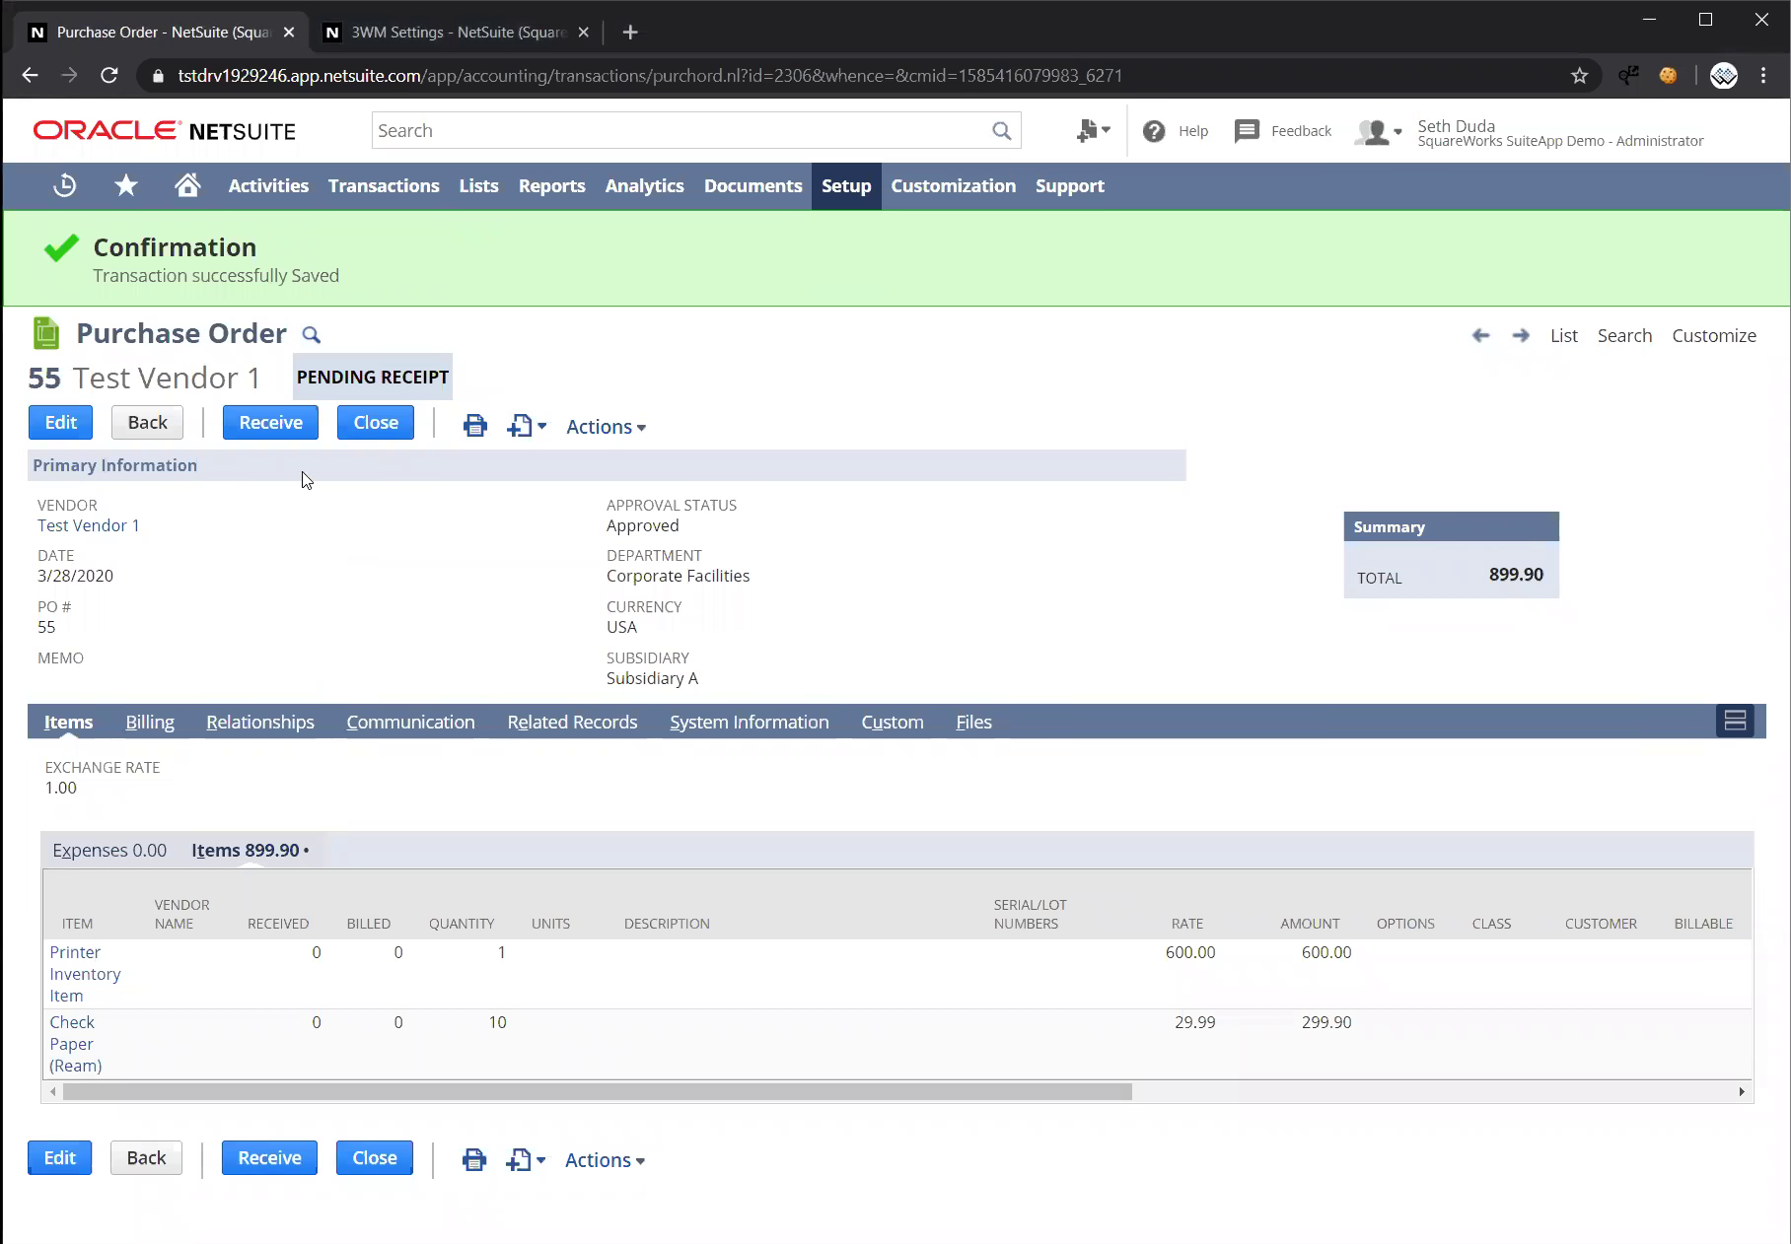
Start an item receipt for PO #55 and receive the printer into Office
left_click(271, 422)
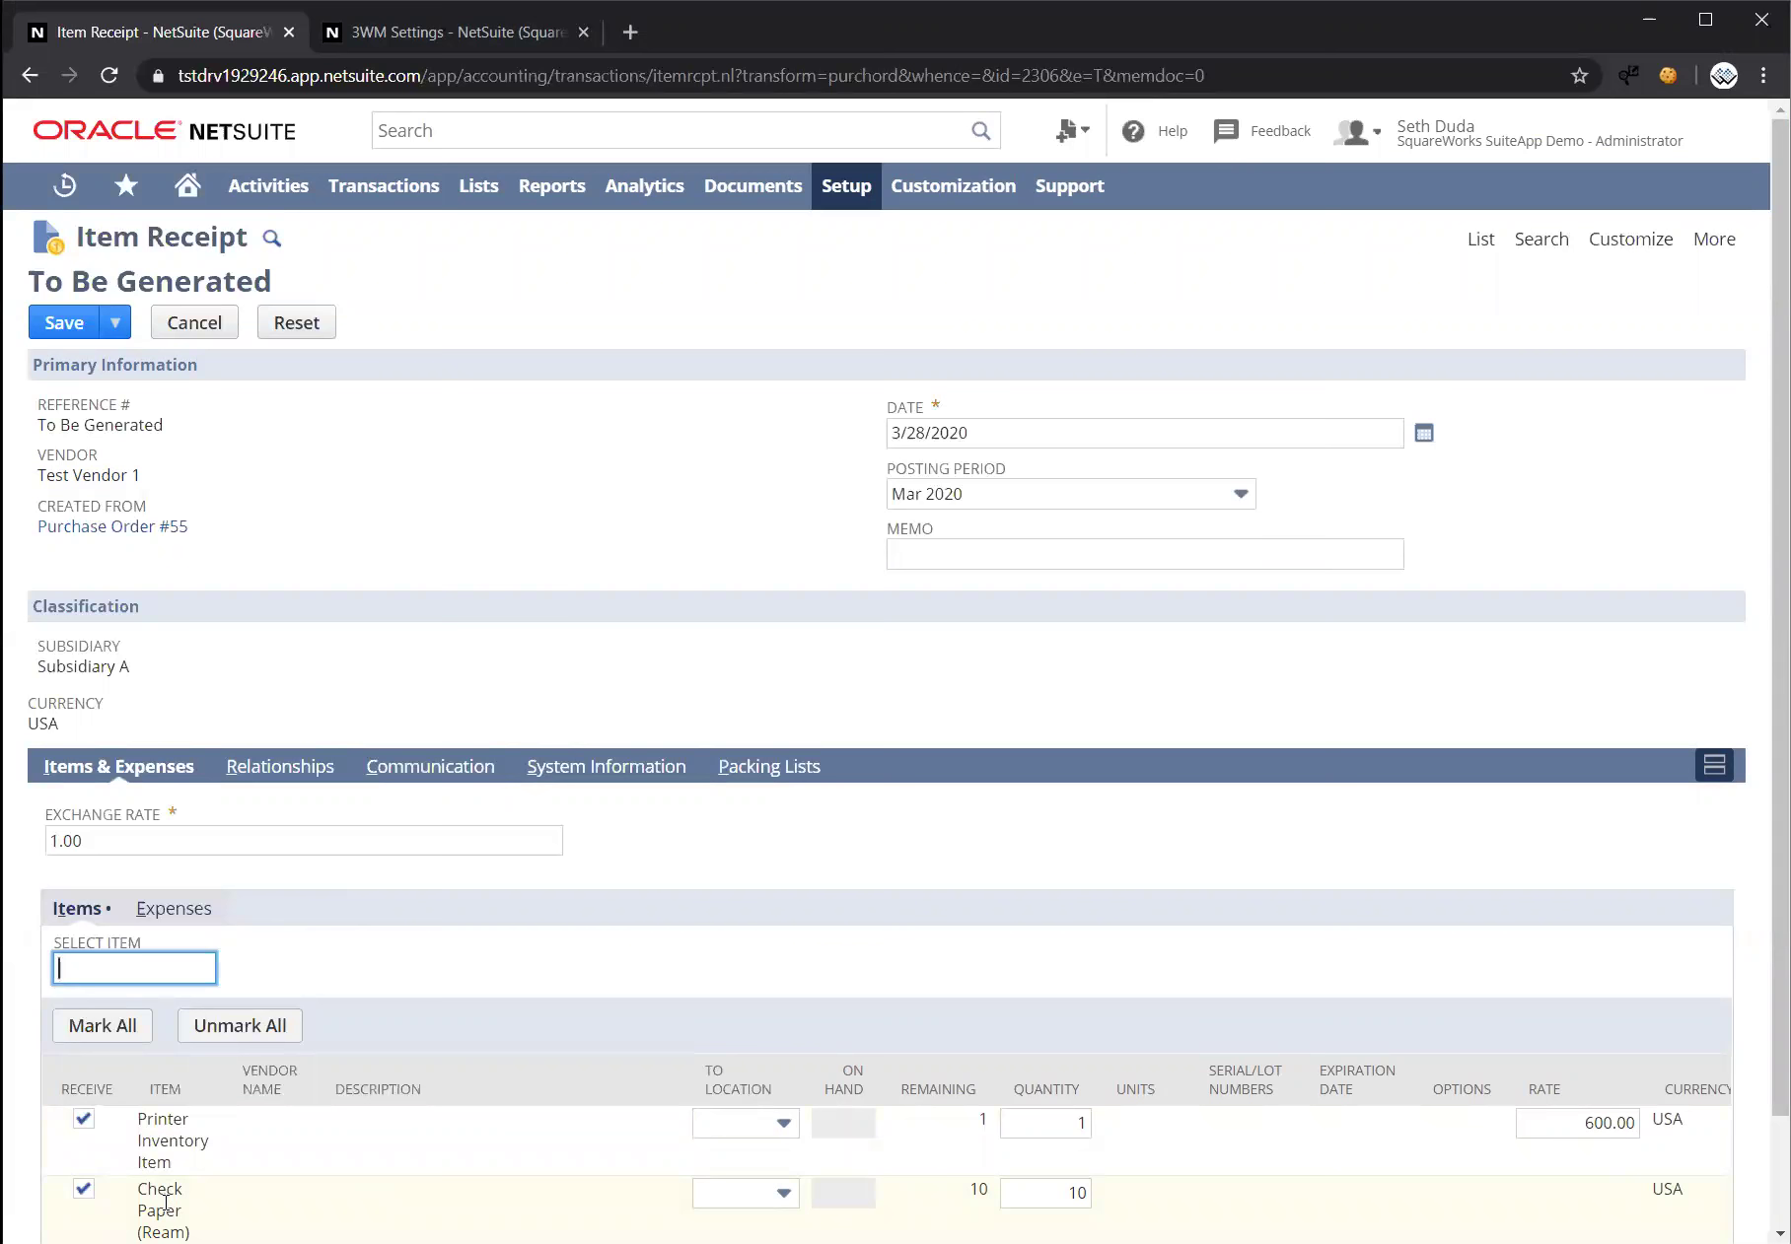
left_click(786, 1146)
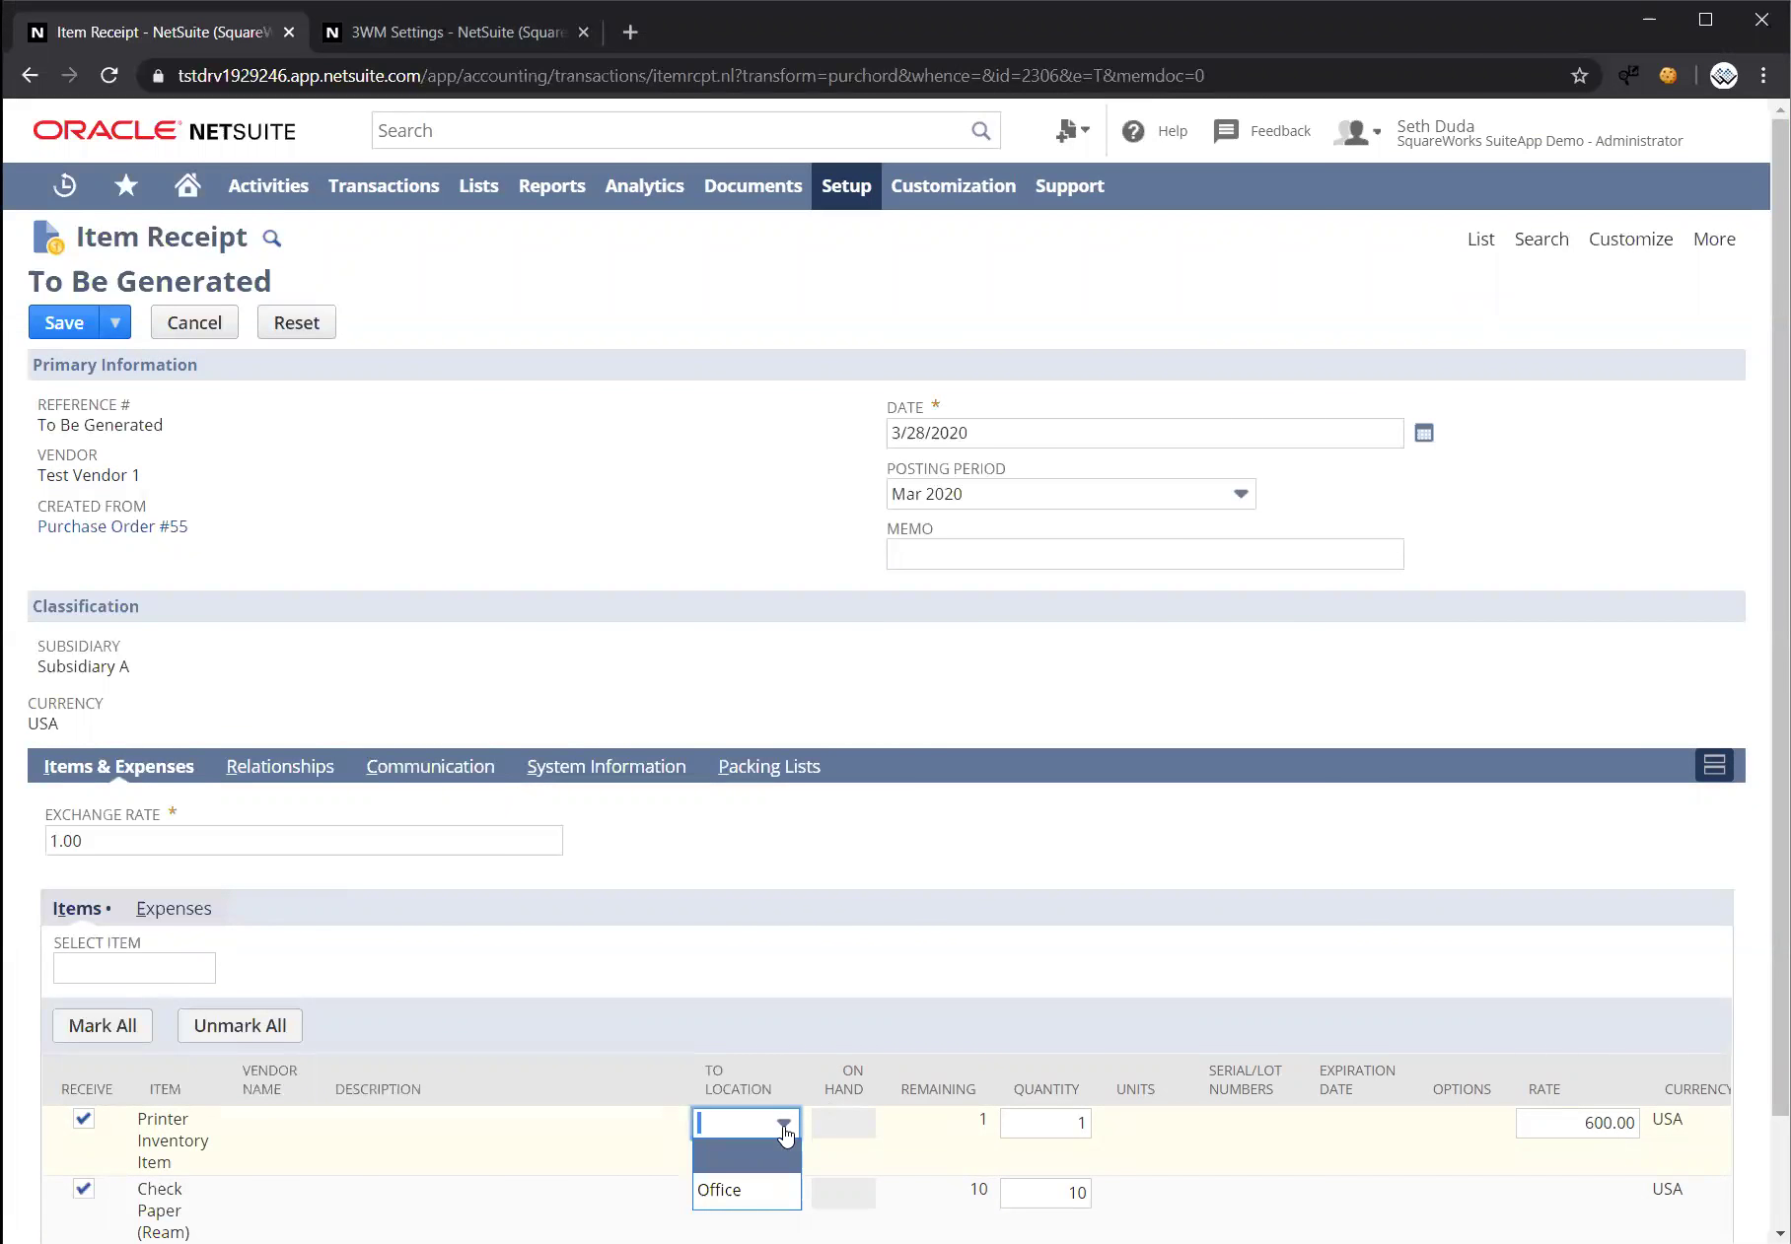
left_click(759, 1186)
left_click(534, 1146)
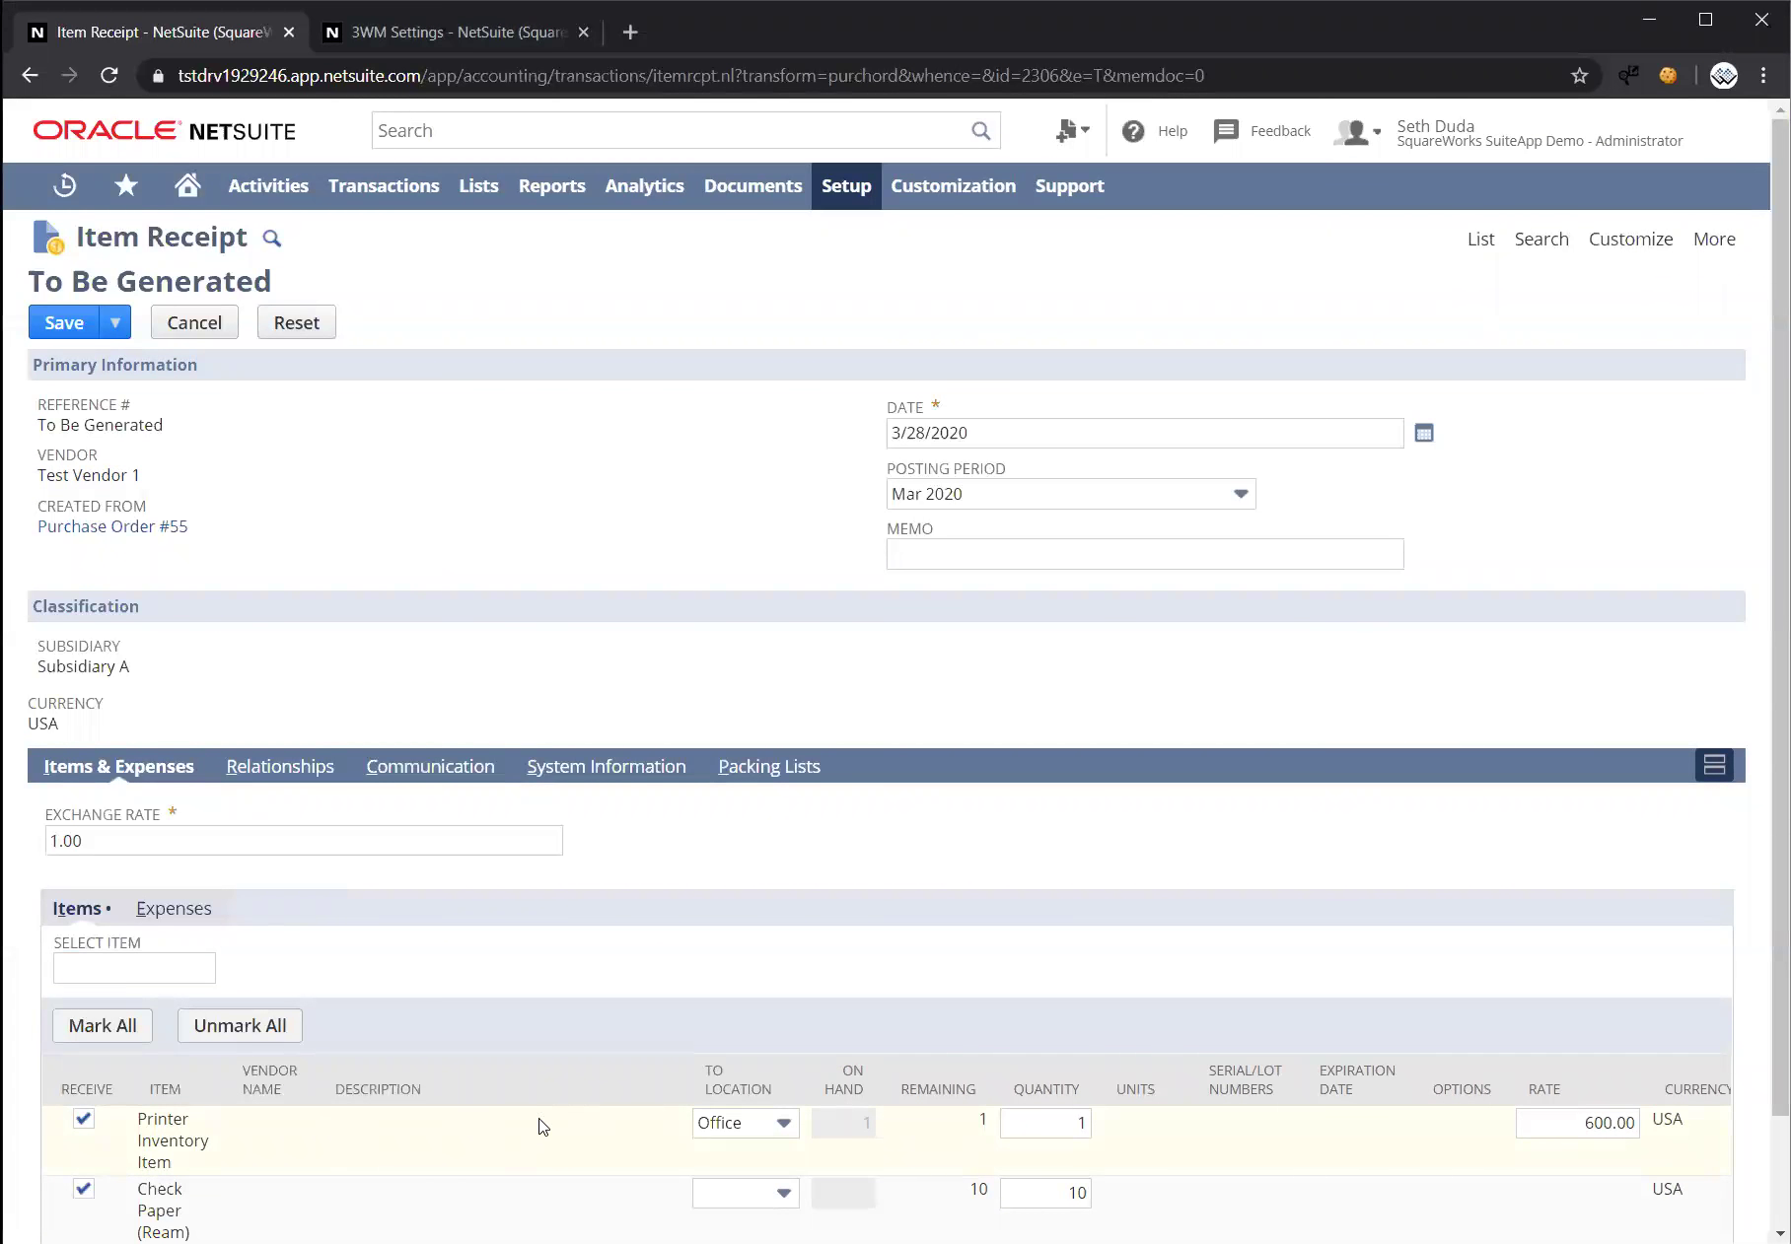
Change the printer line's rate from 600.00 to 700.00
left_click(1585, 1124)
key("BackSpace")
type("7")
left_click(1454, 832)
Try saving the receipt, then cancel at the 3-Way Match rate warning
left_click(69, 326)
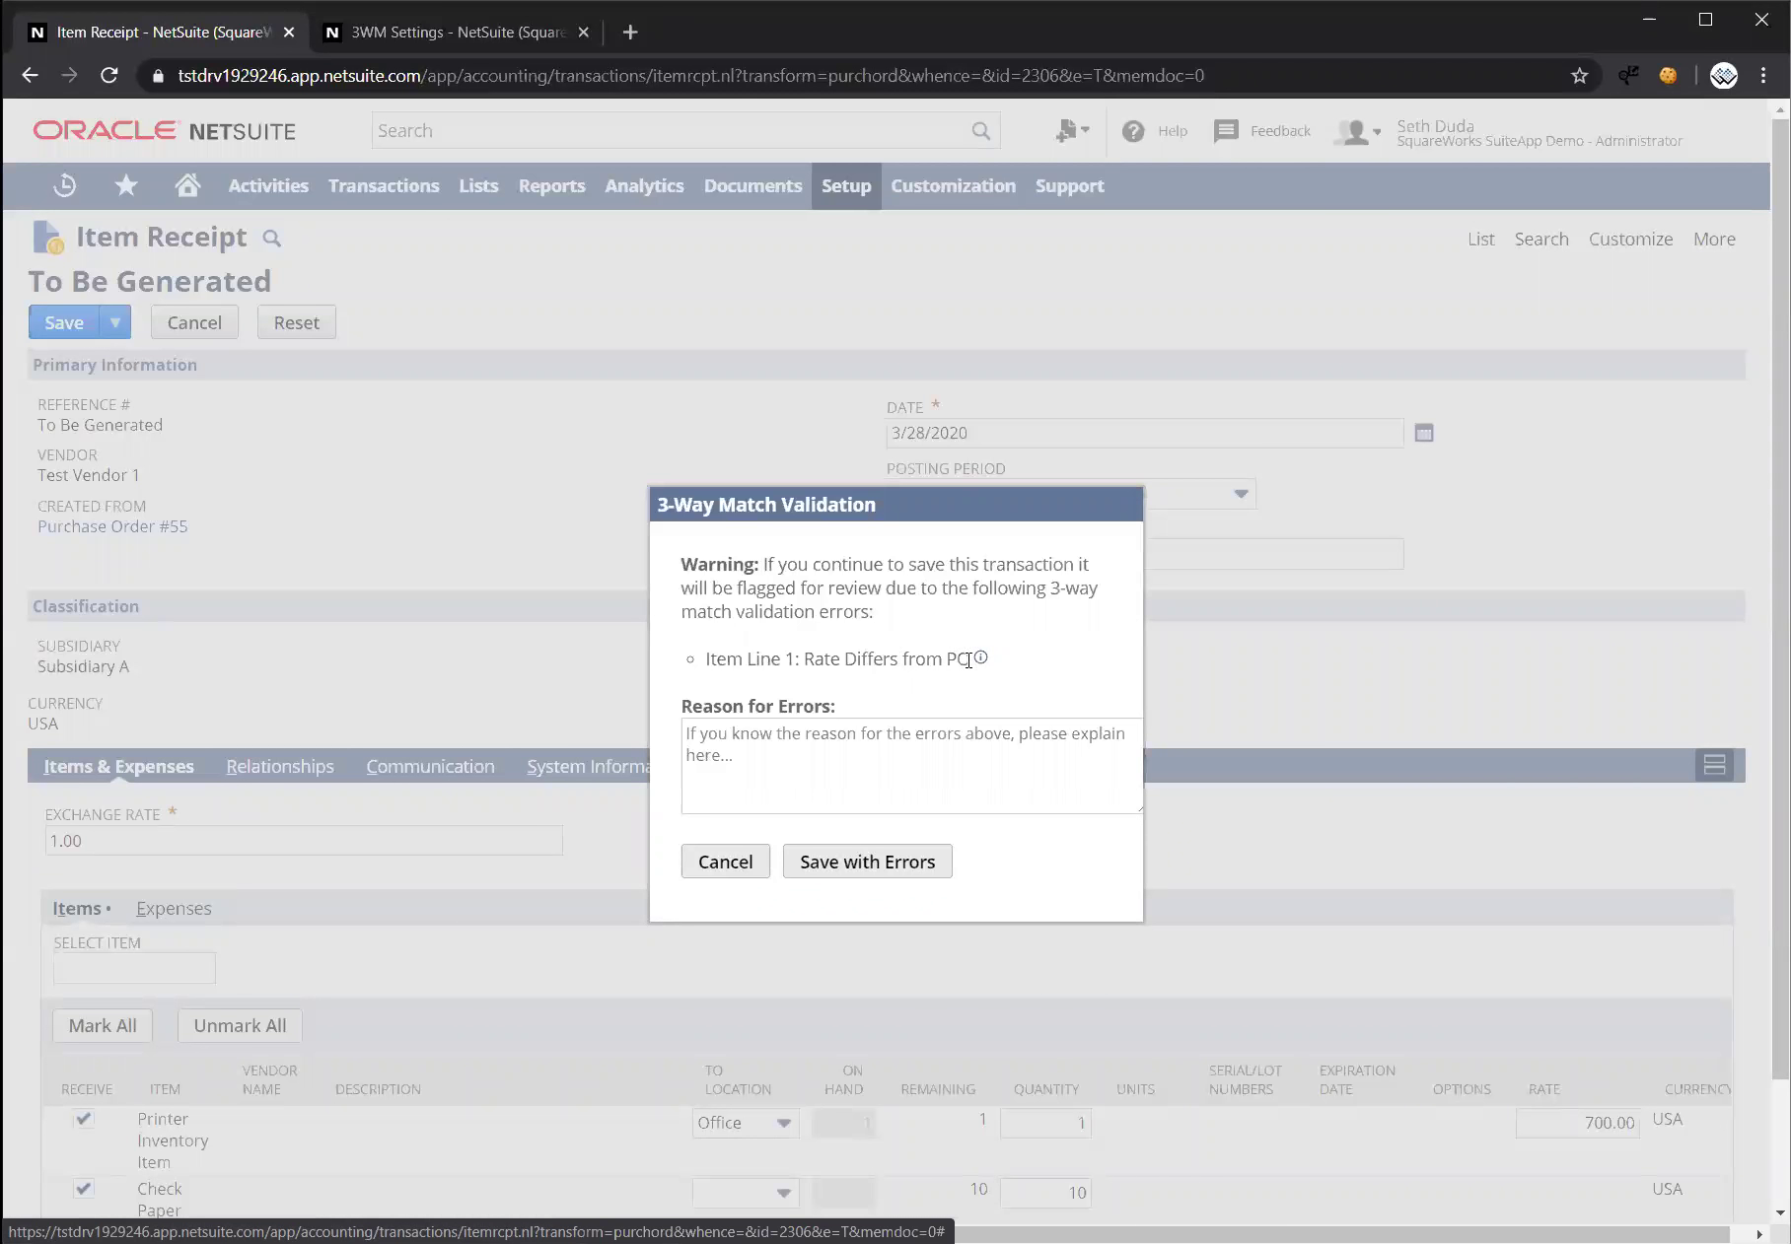
mouse_move(981, 660)
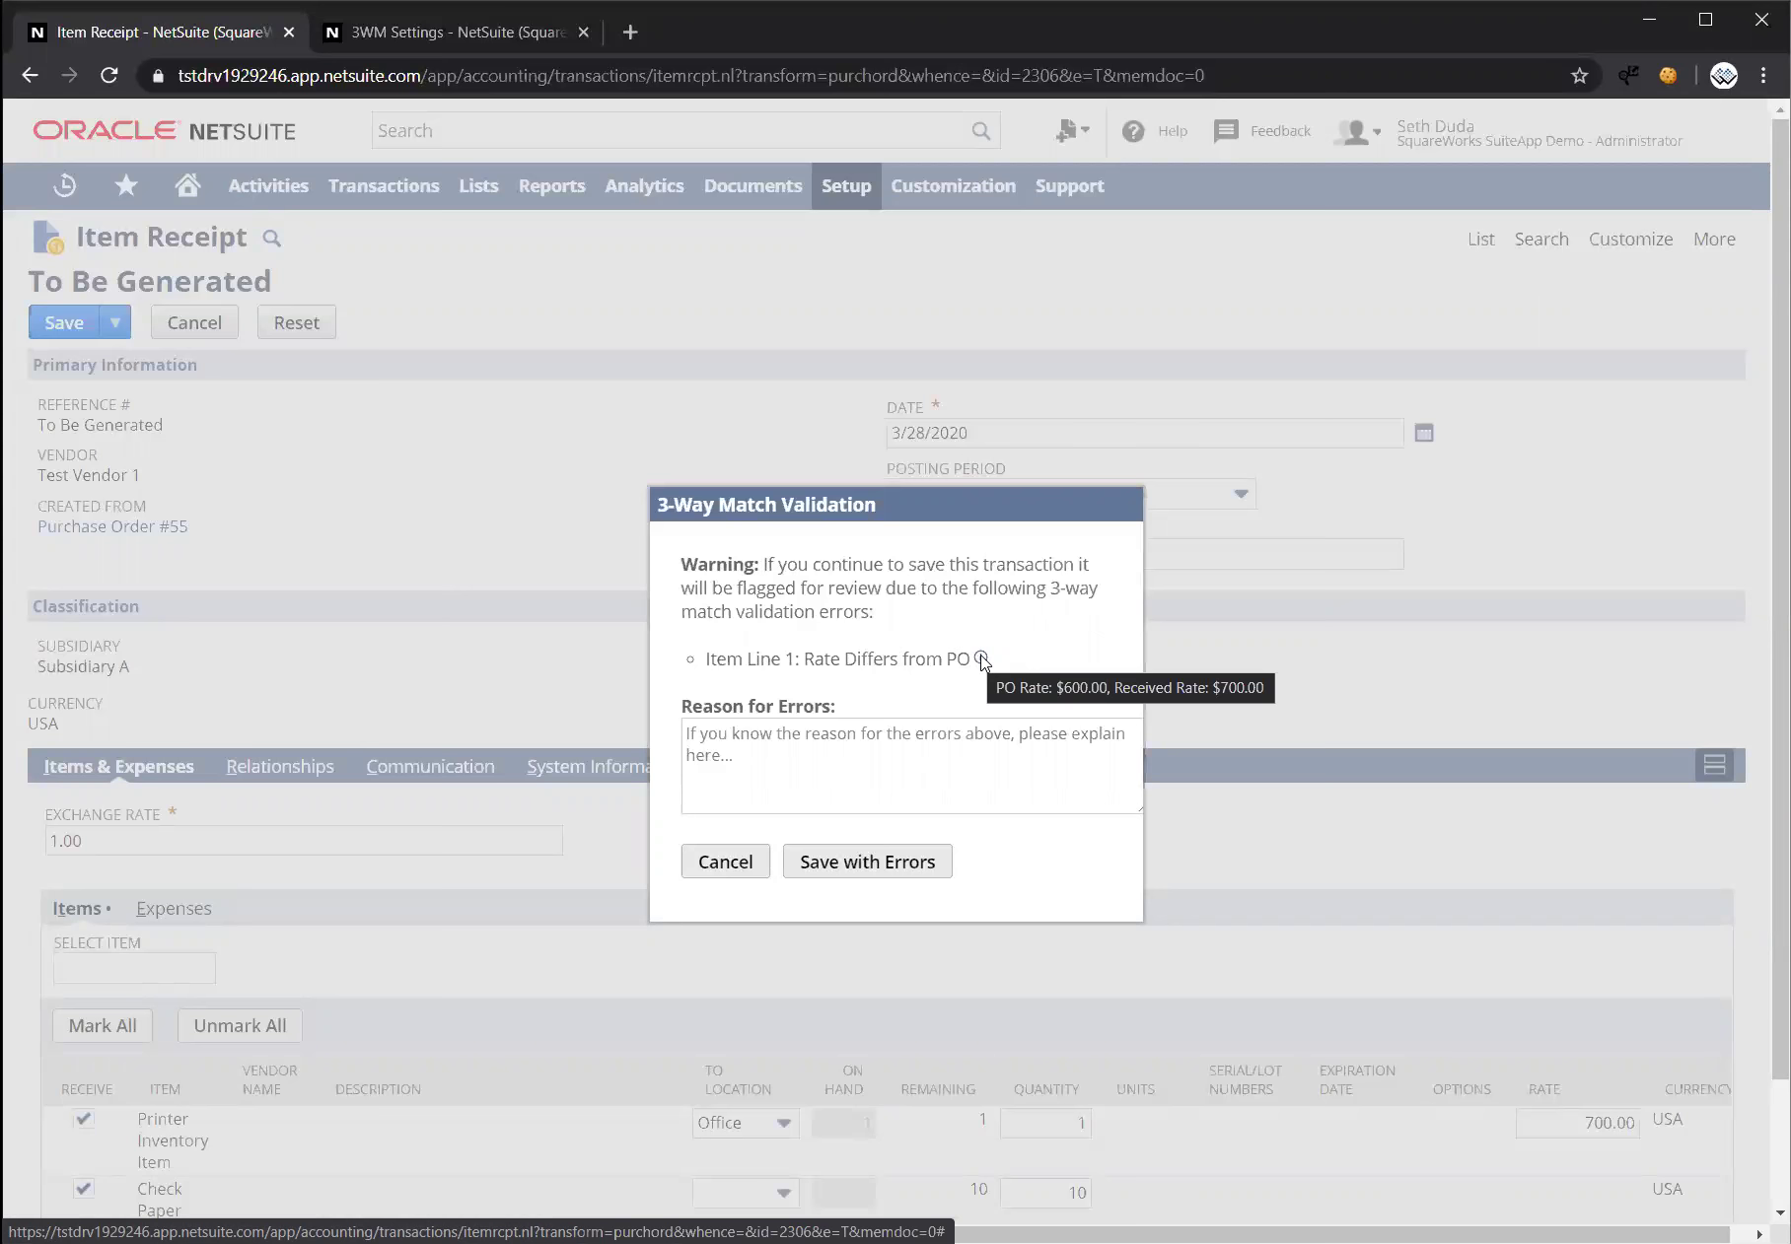
left_click(913, 734)
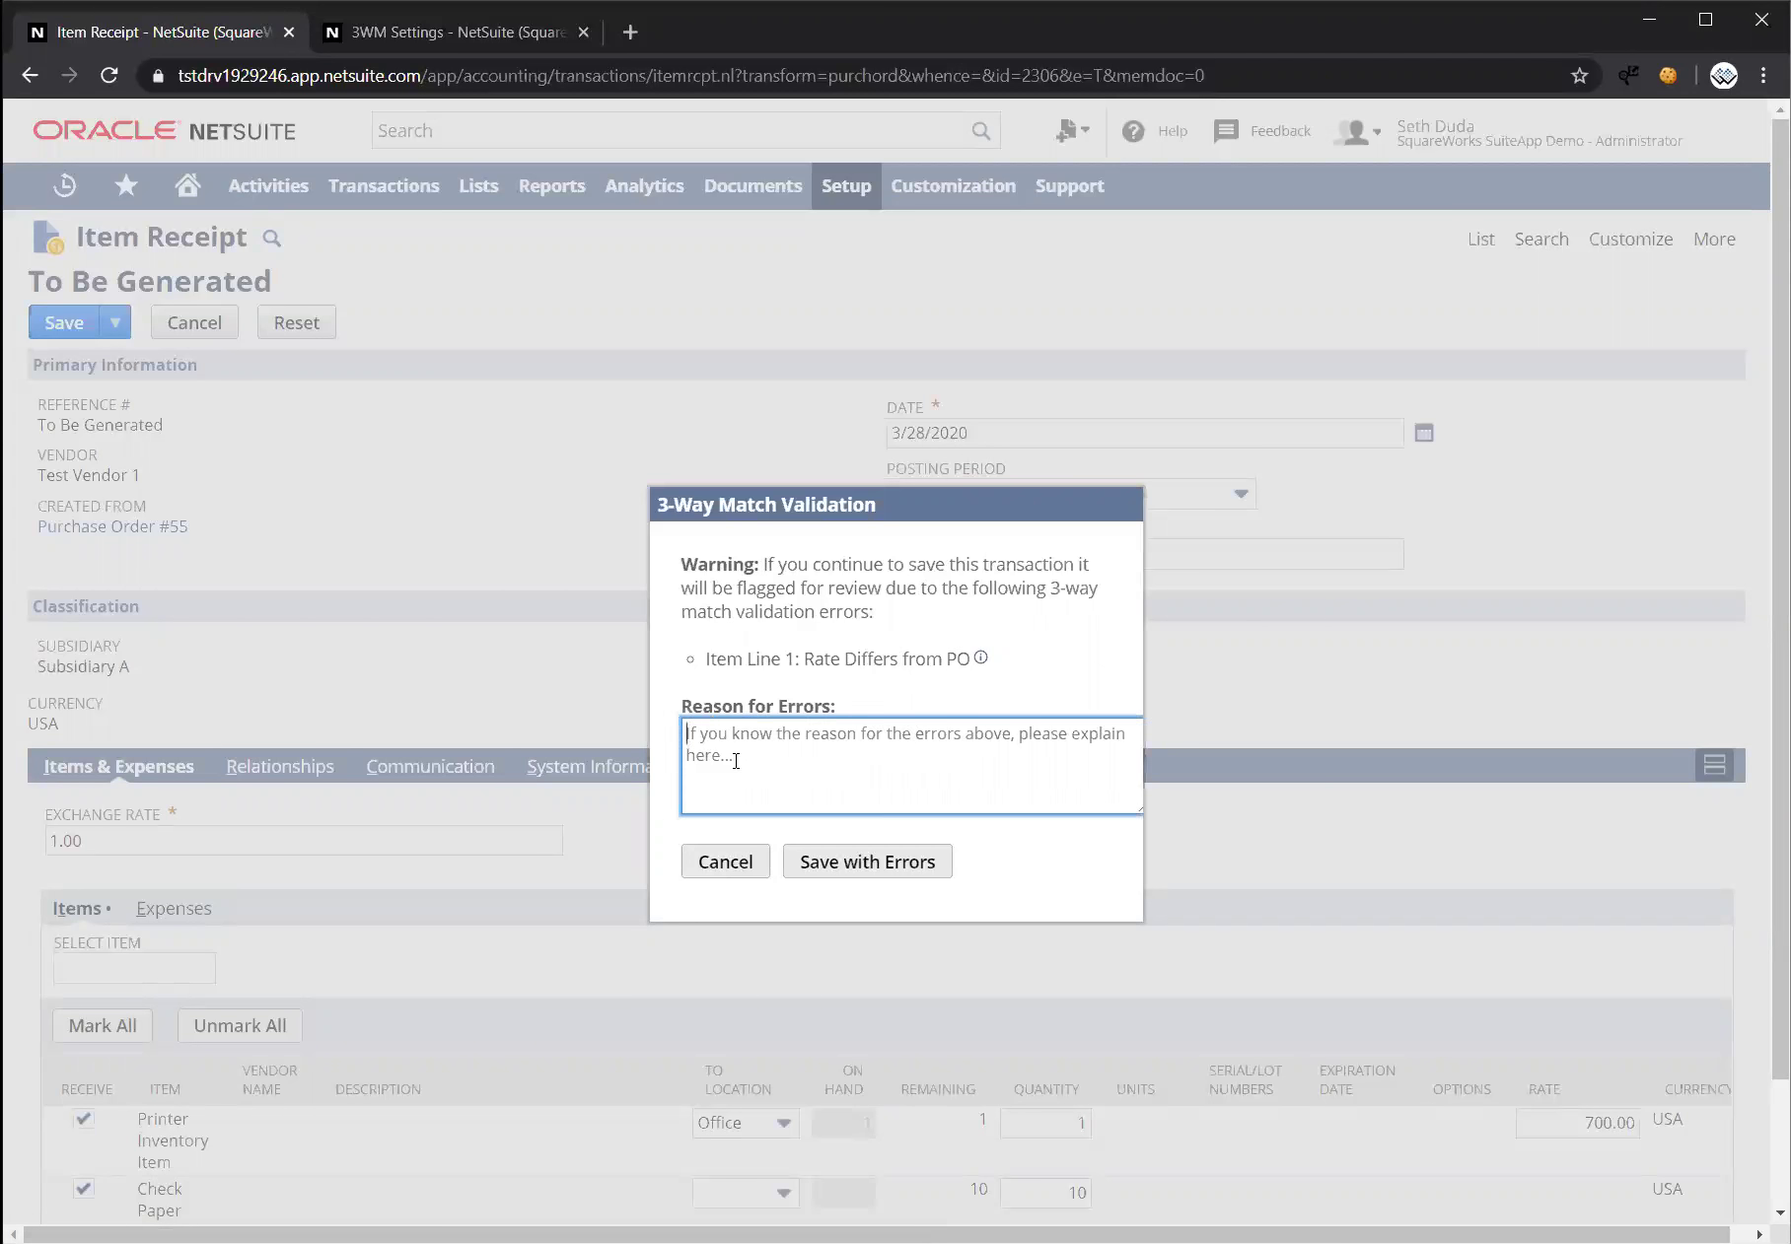
left_click(735, 859)
Restore the printer rate to 600.00 and save item receipt 18
left_click(1587, 1124)
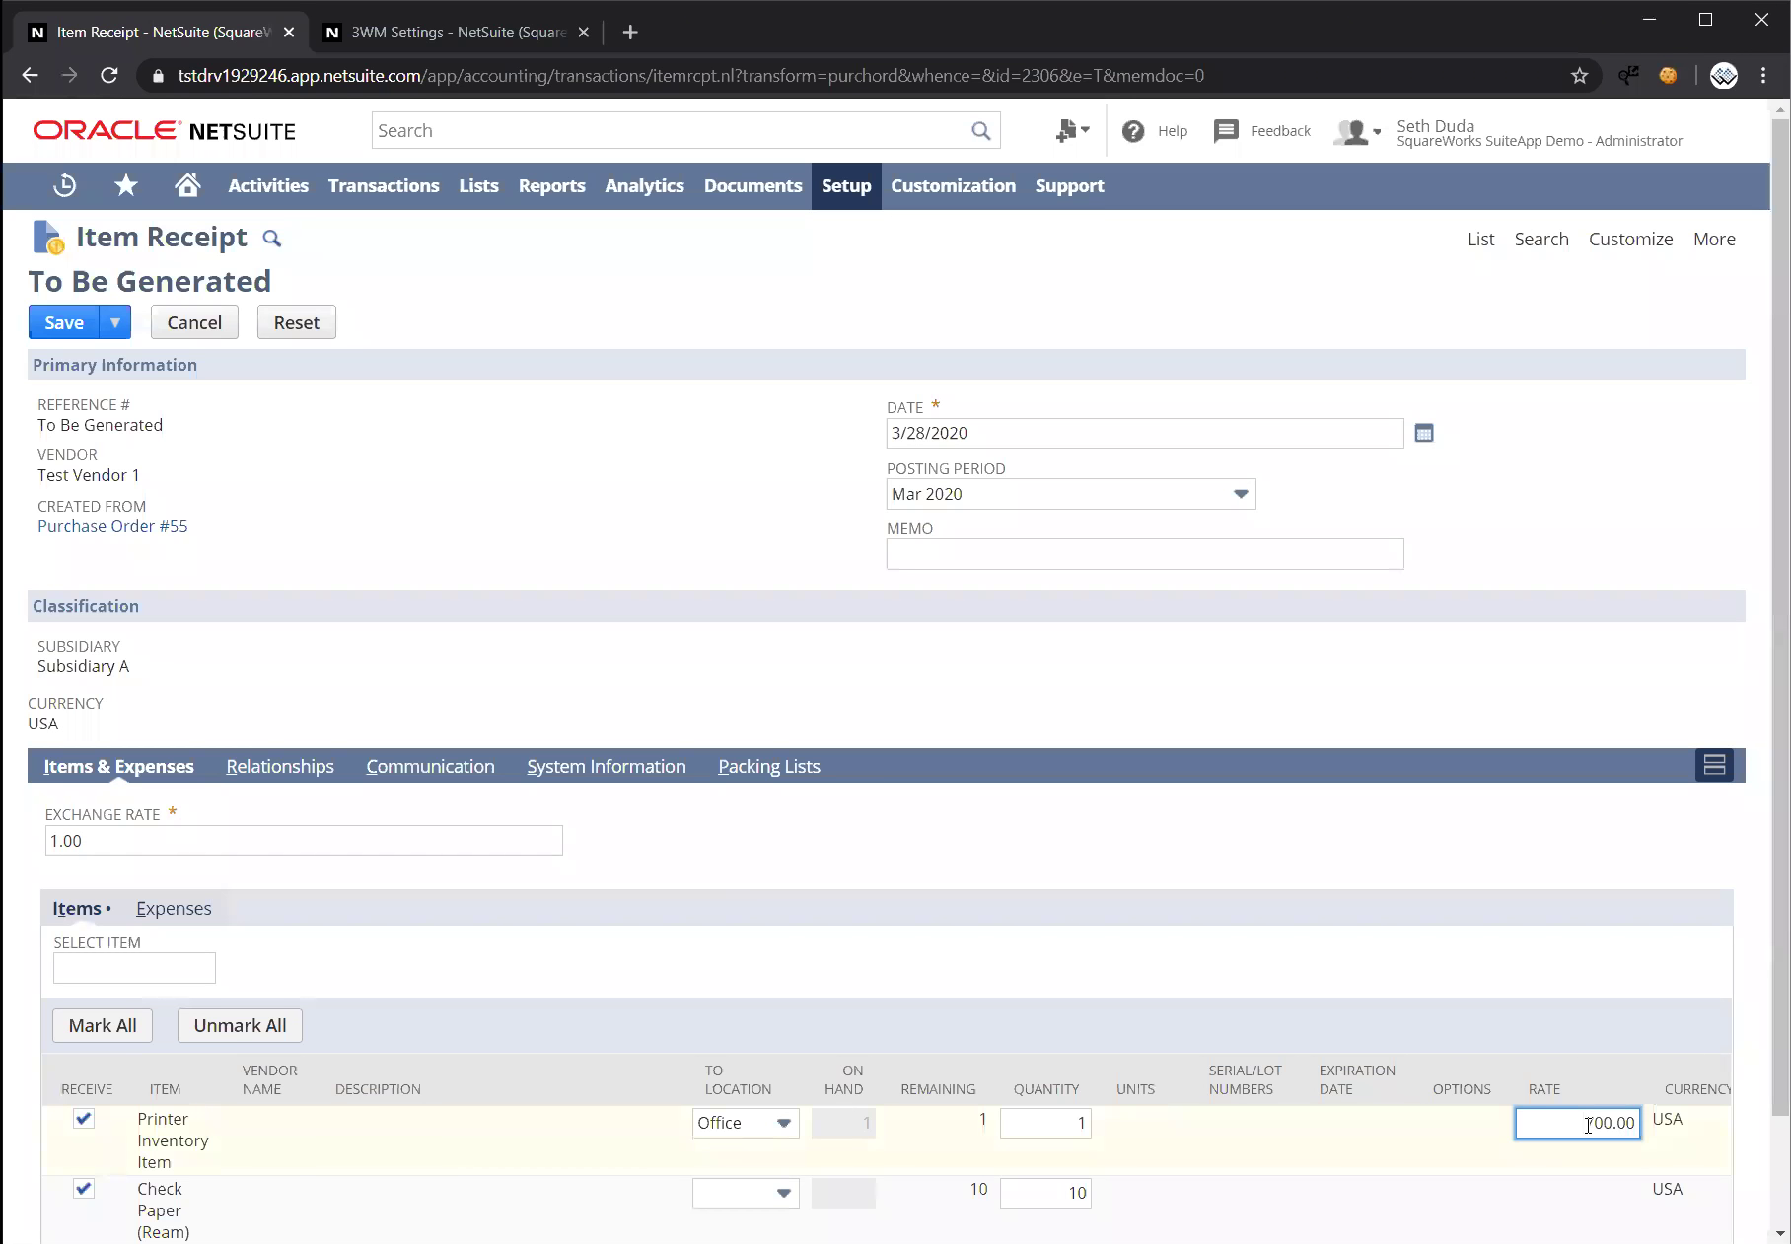
key("Delete")
type("6")
left_click(1361, 665)
left_click(56, 322)
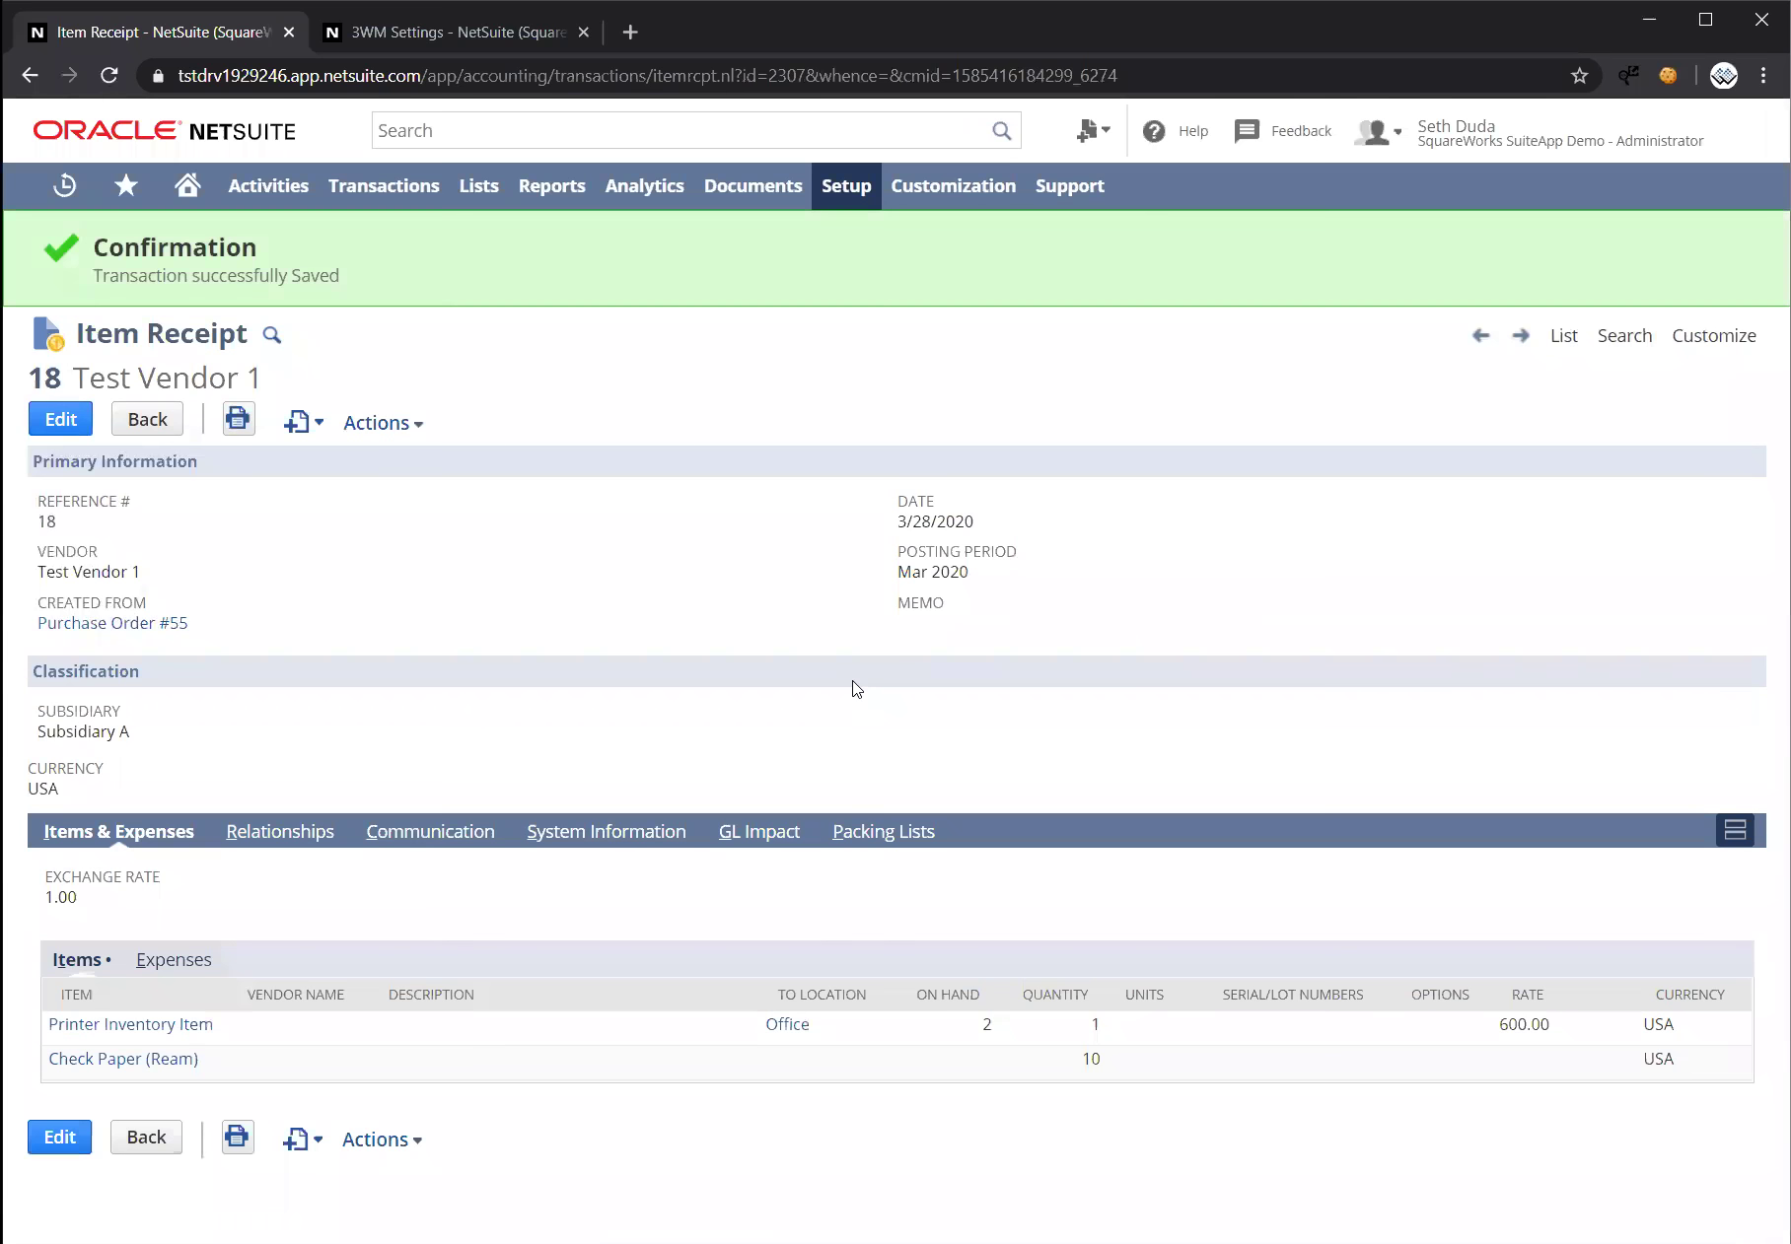
Create a bill from Purchase Order #55 with a printer quantity of 2
left_click(150, 626)
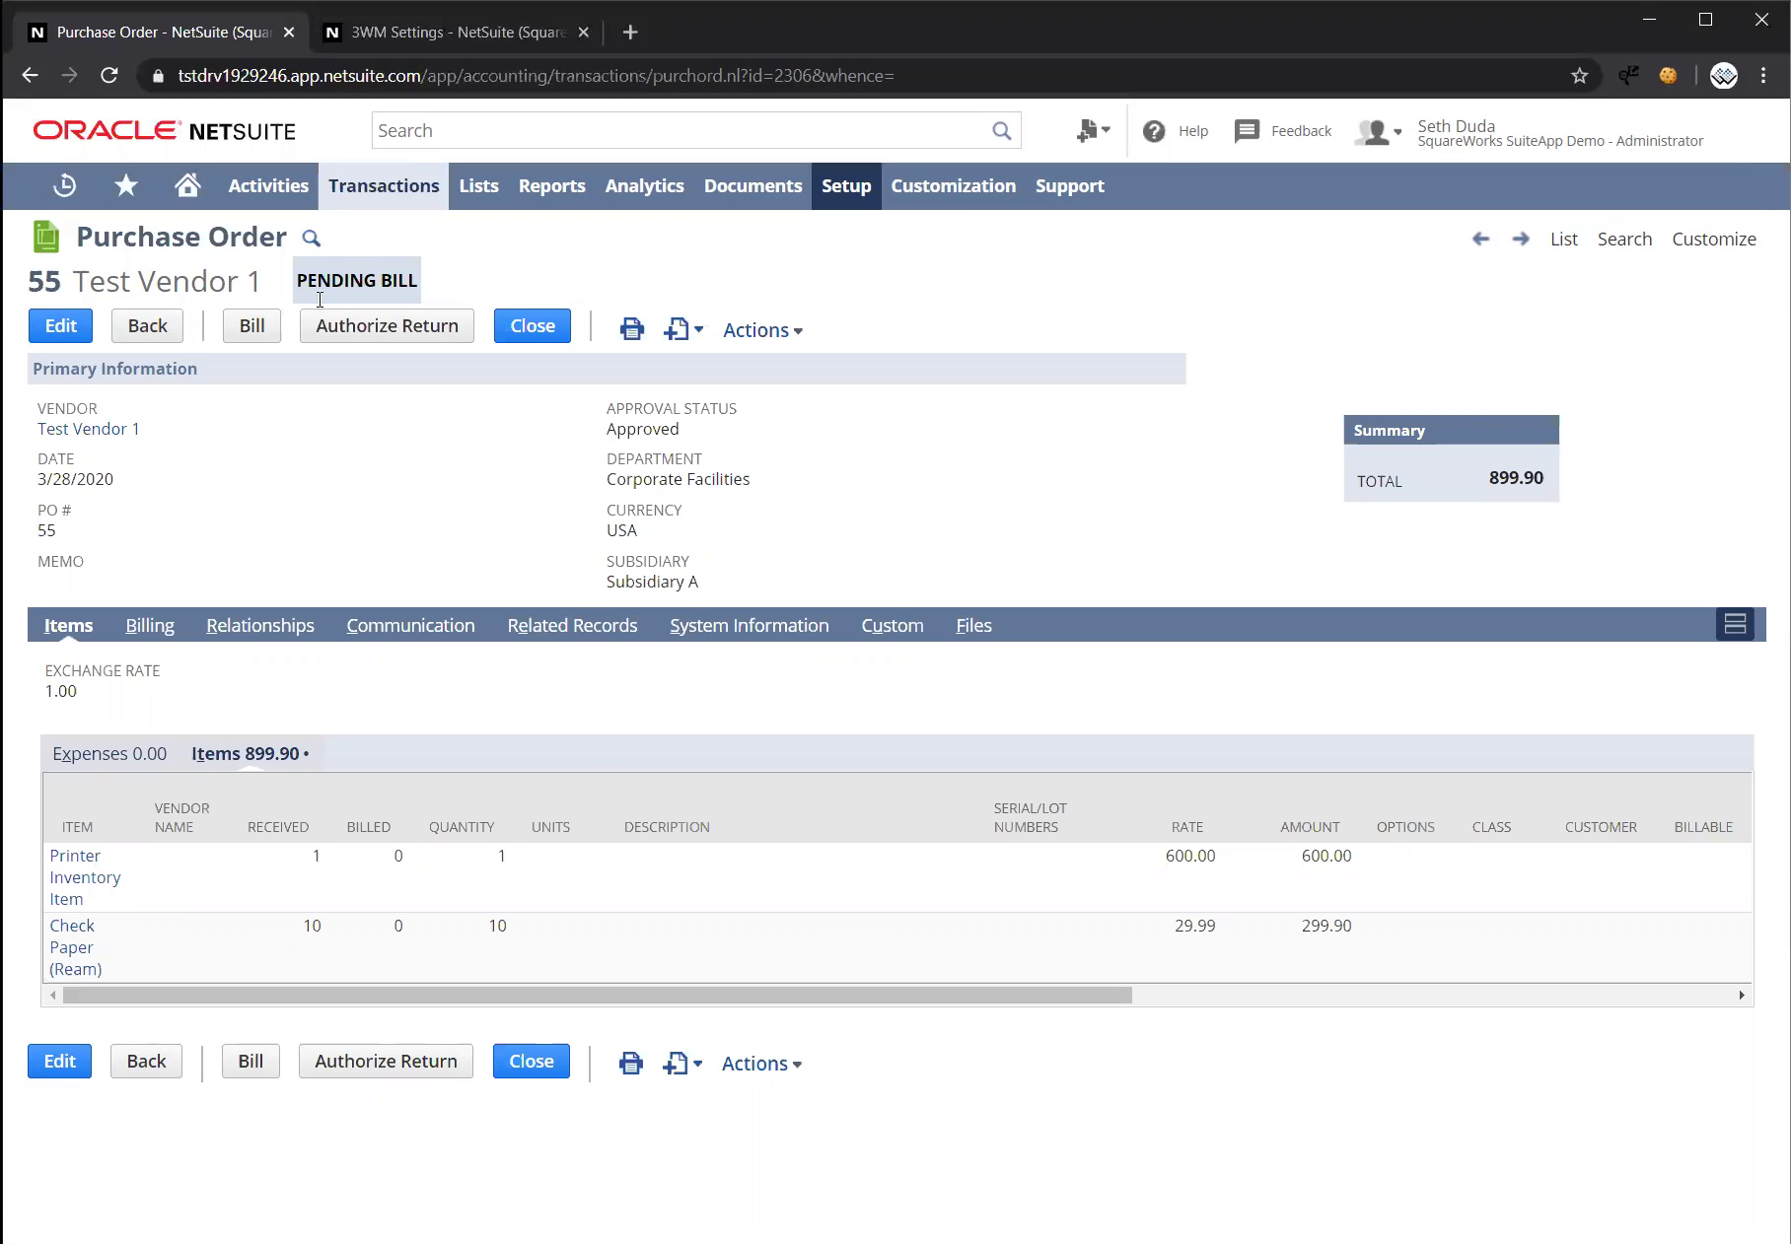
left_click(252, 327)
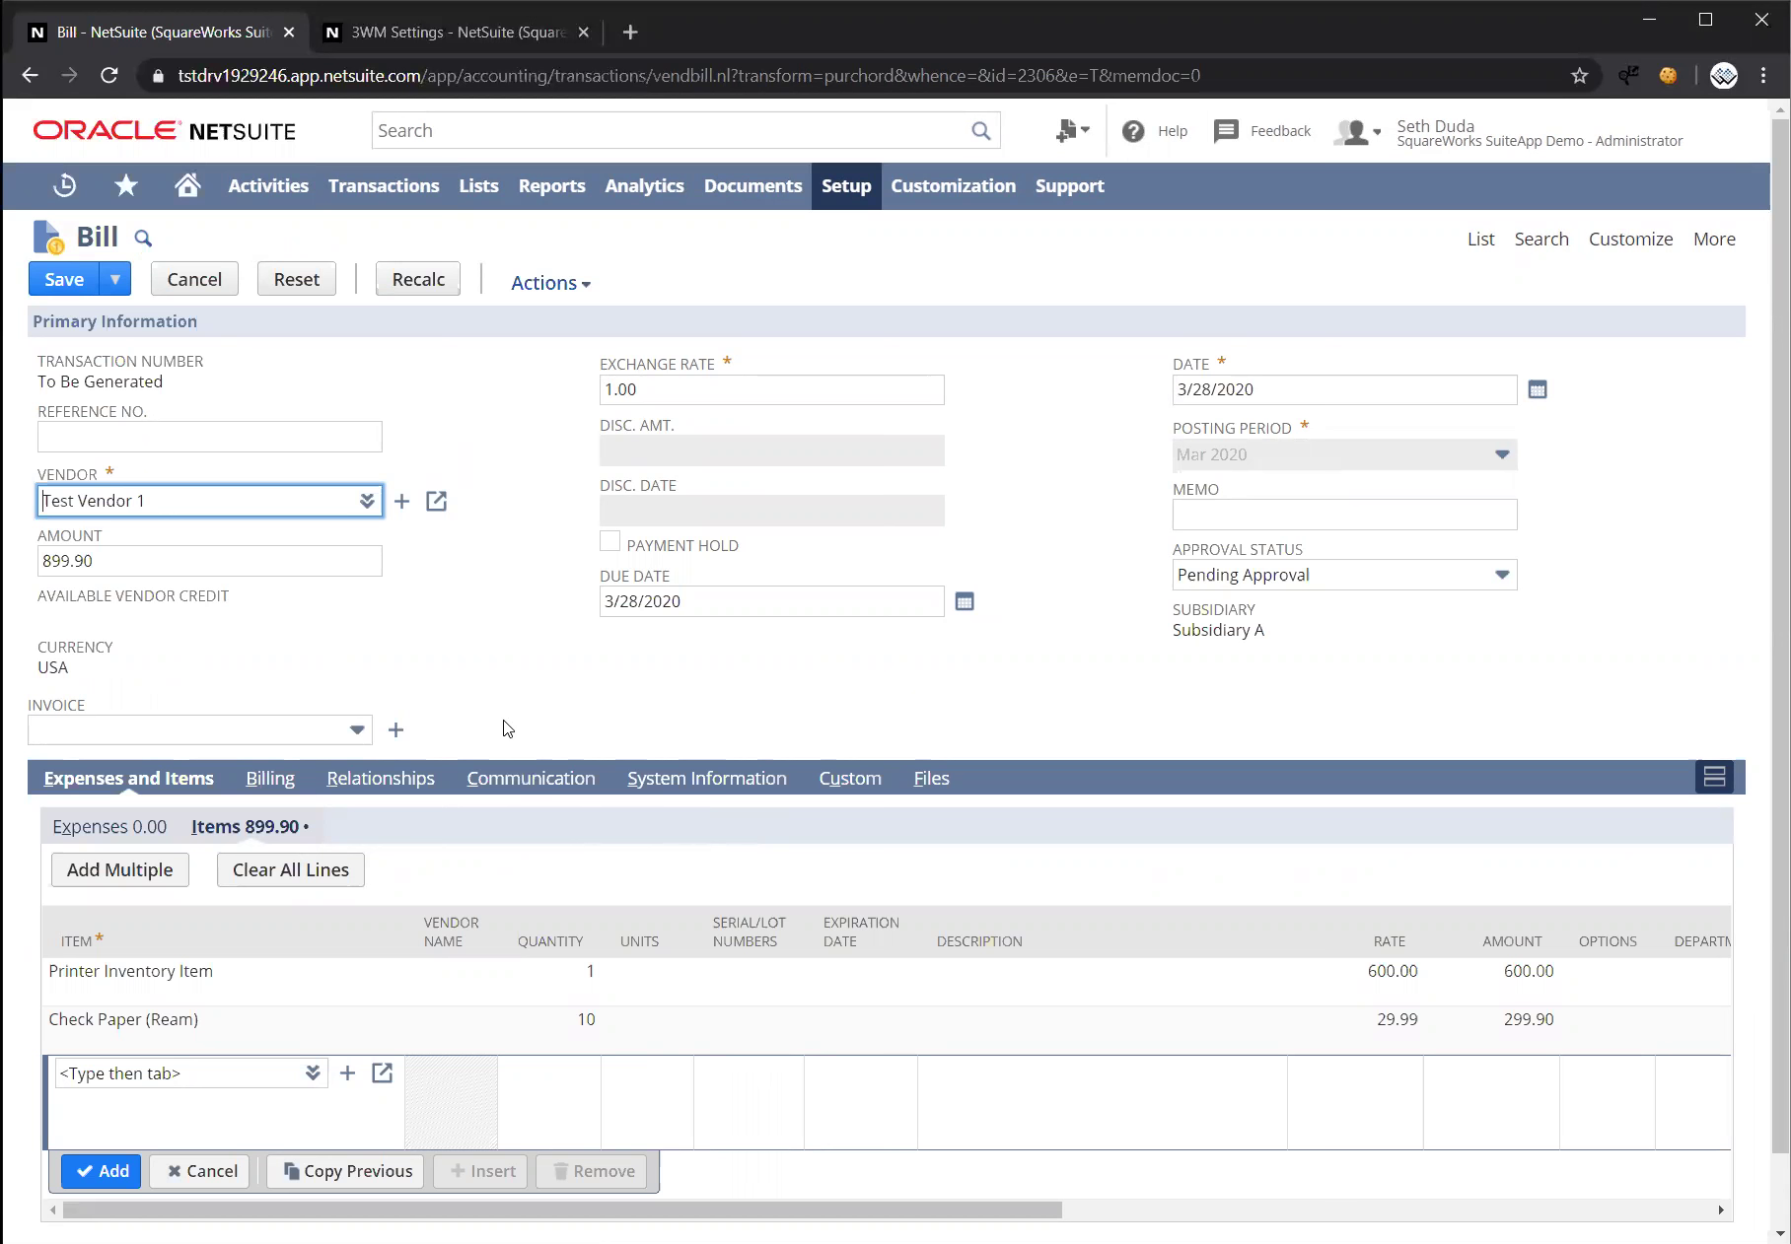
left_click(565, 983)
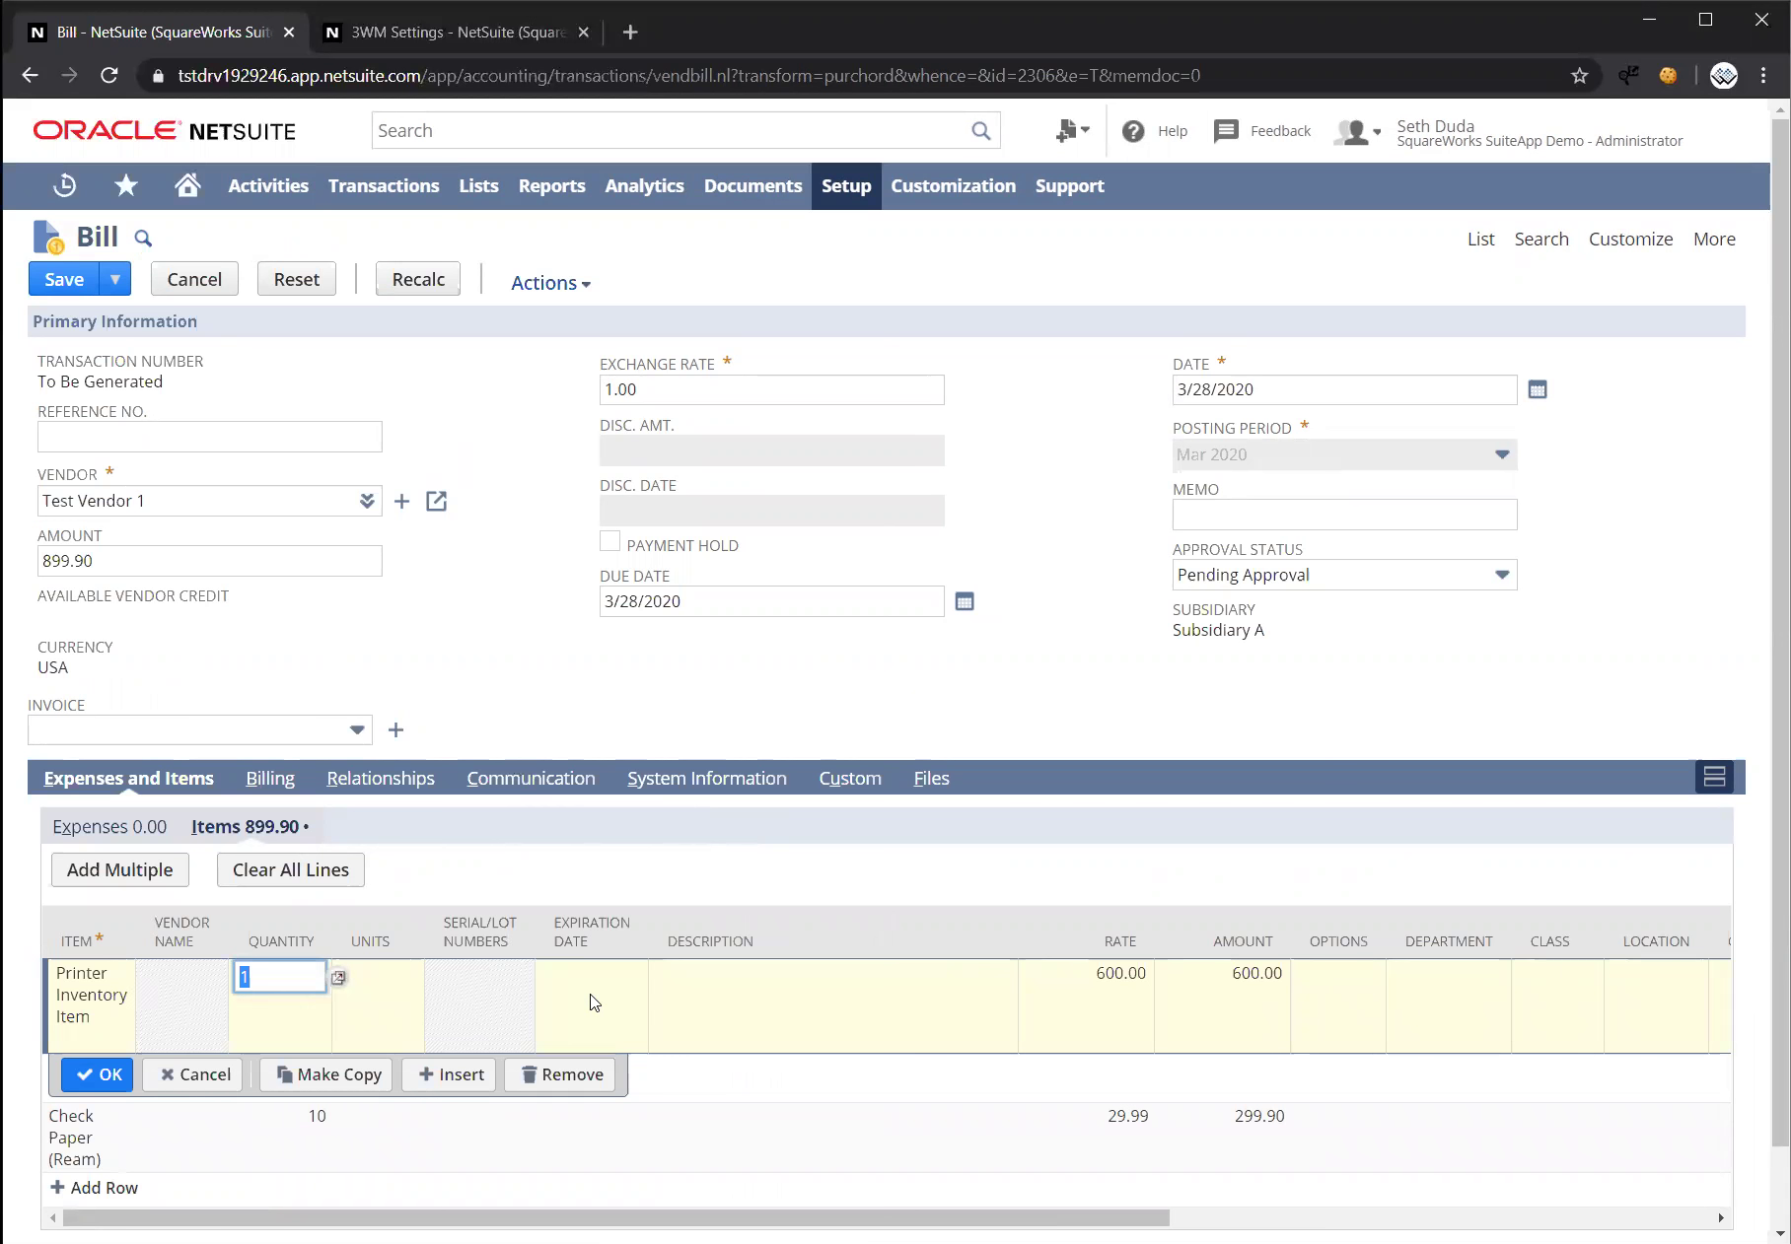
type("2")
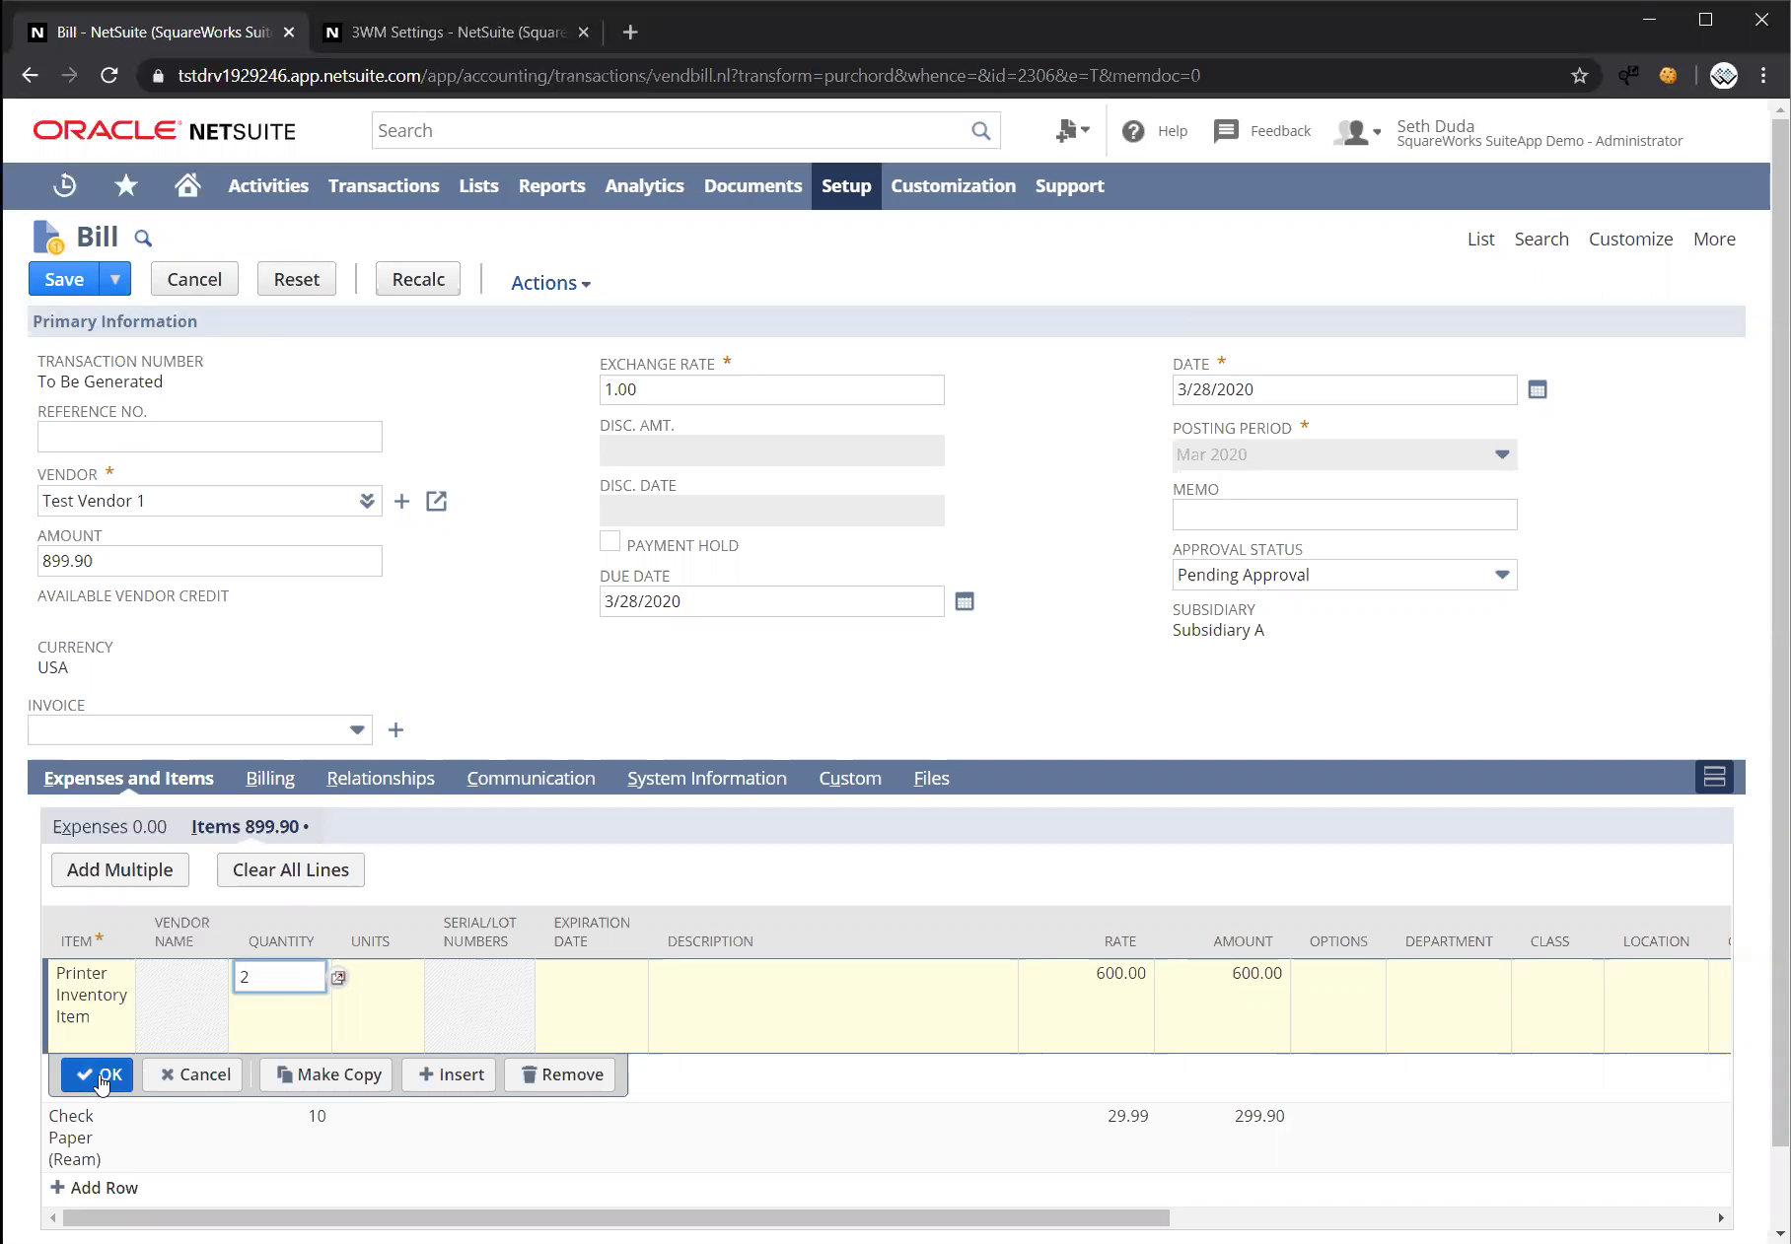
left_click(96, 1079)
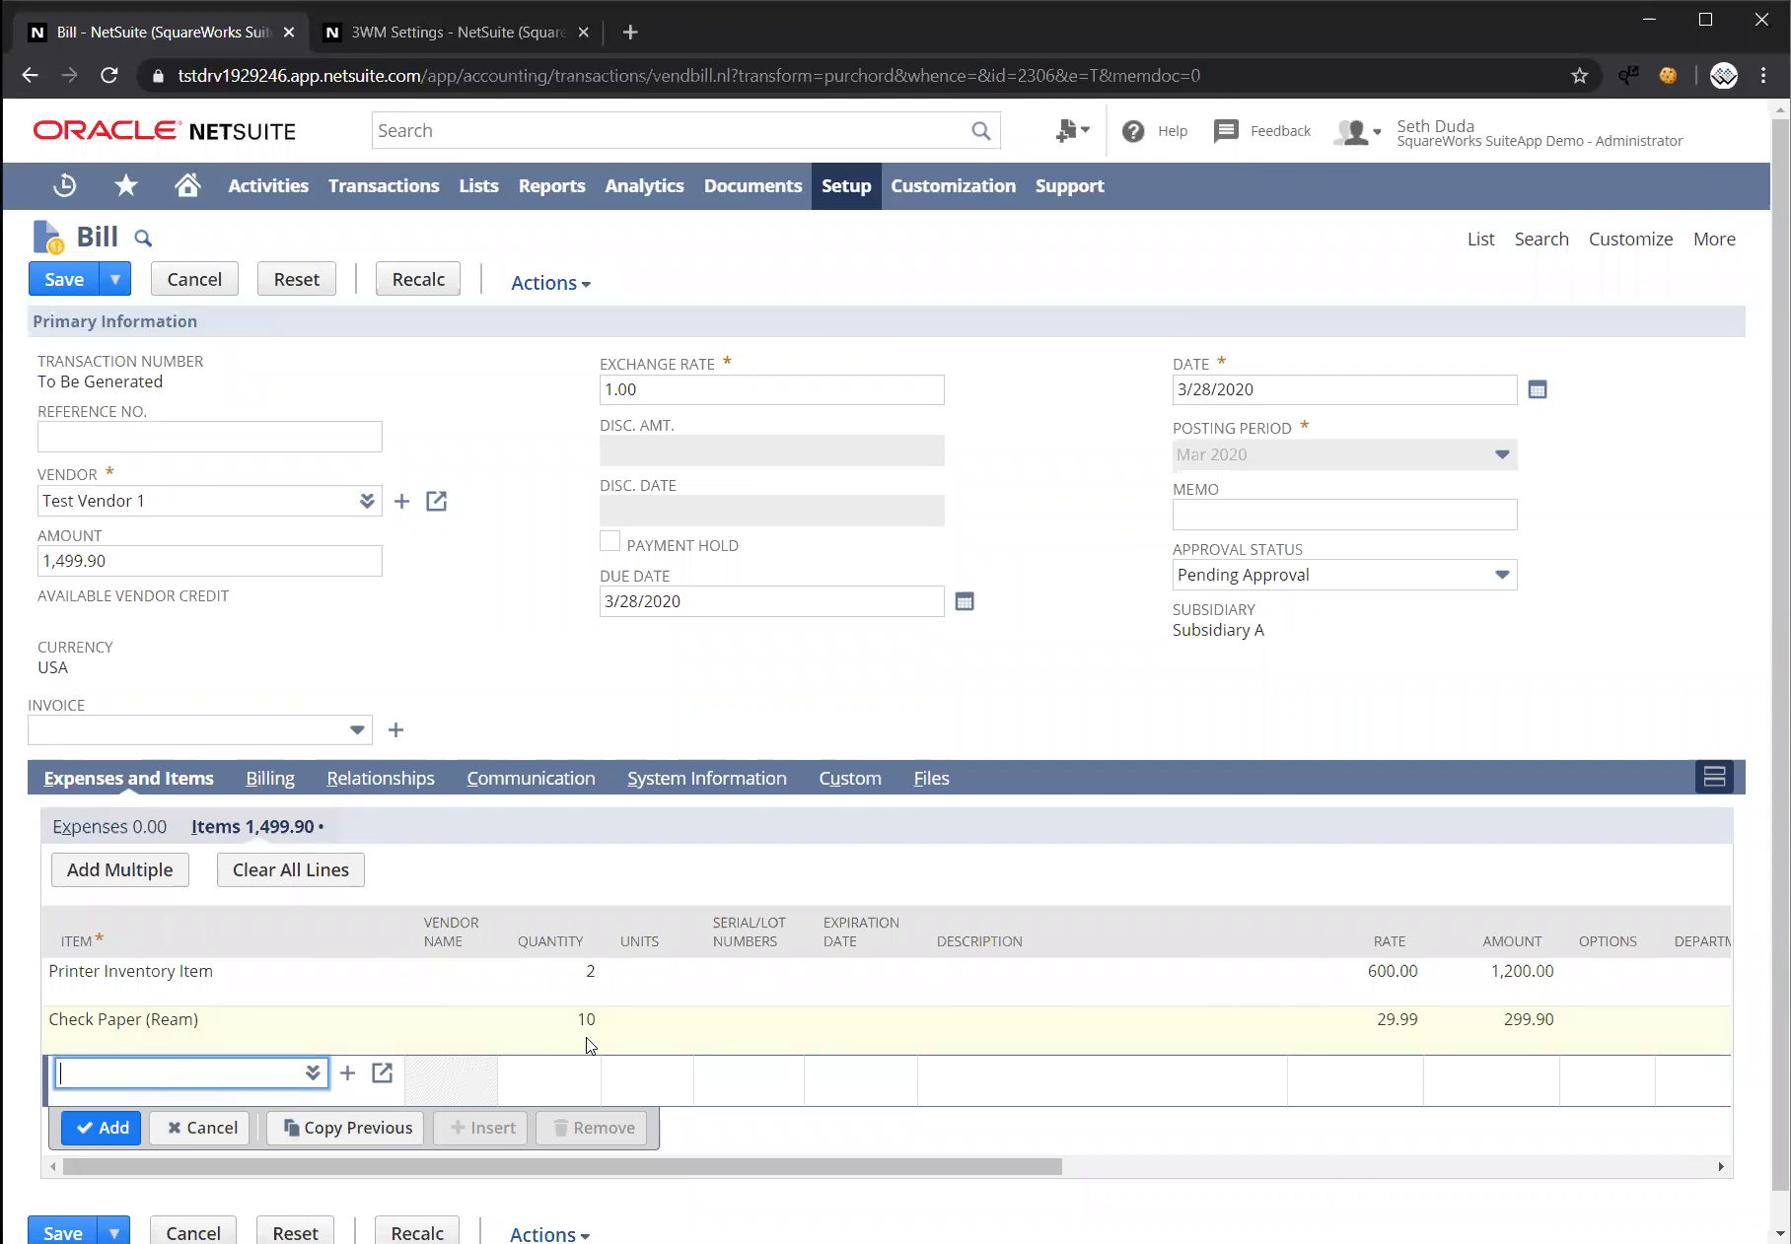
Set Check Paper quantity to 20 and save the bill
left_click(589, 1024)
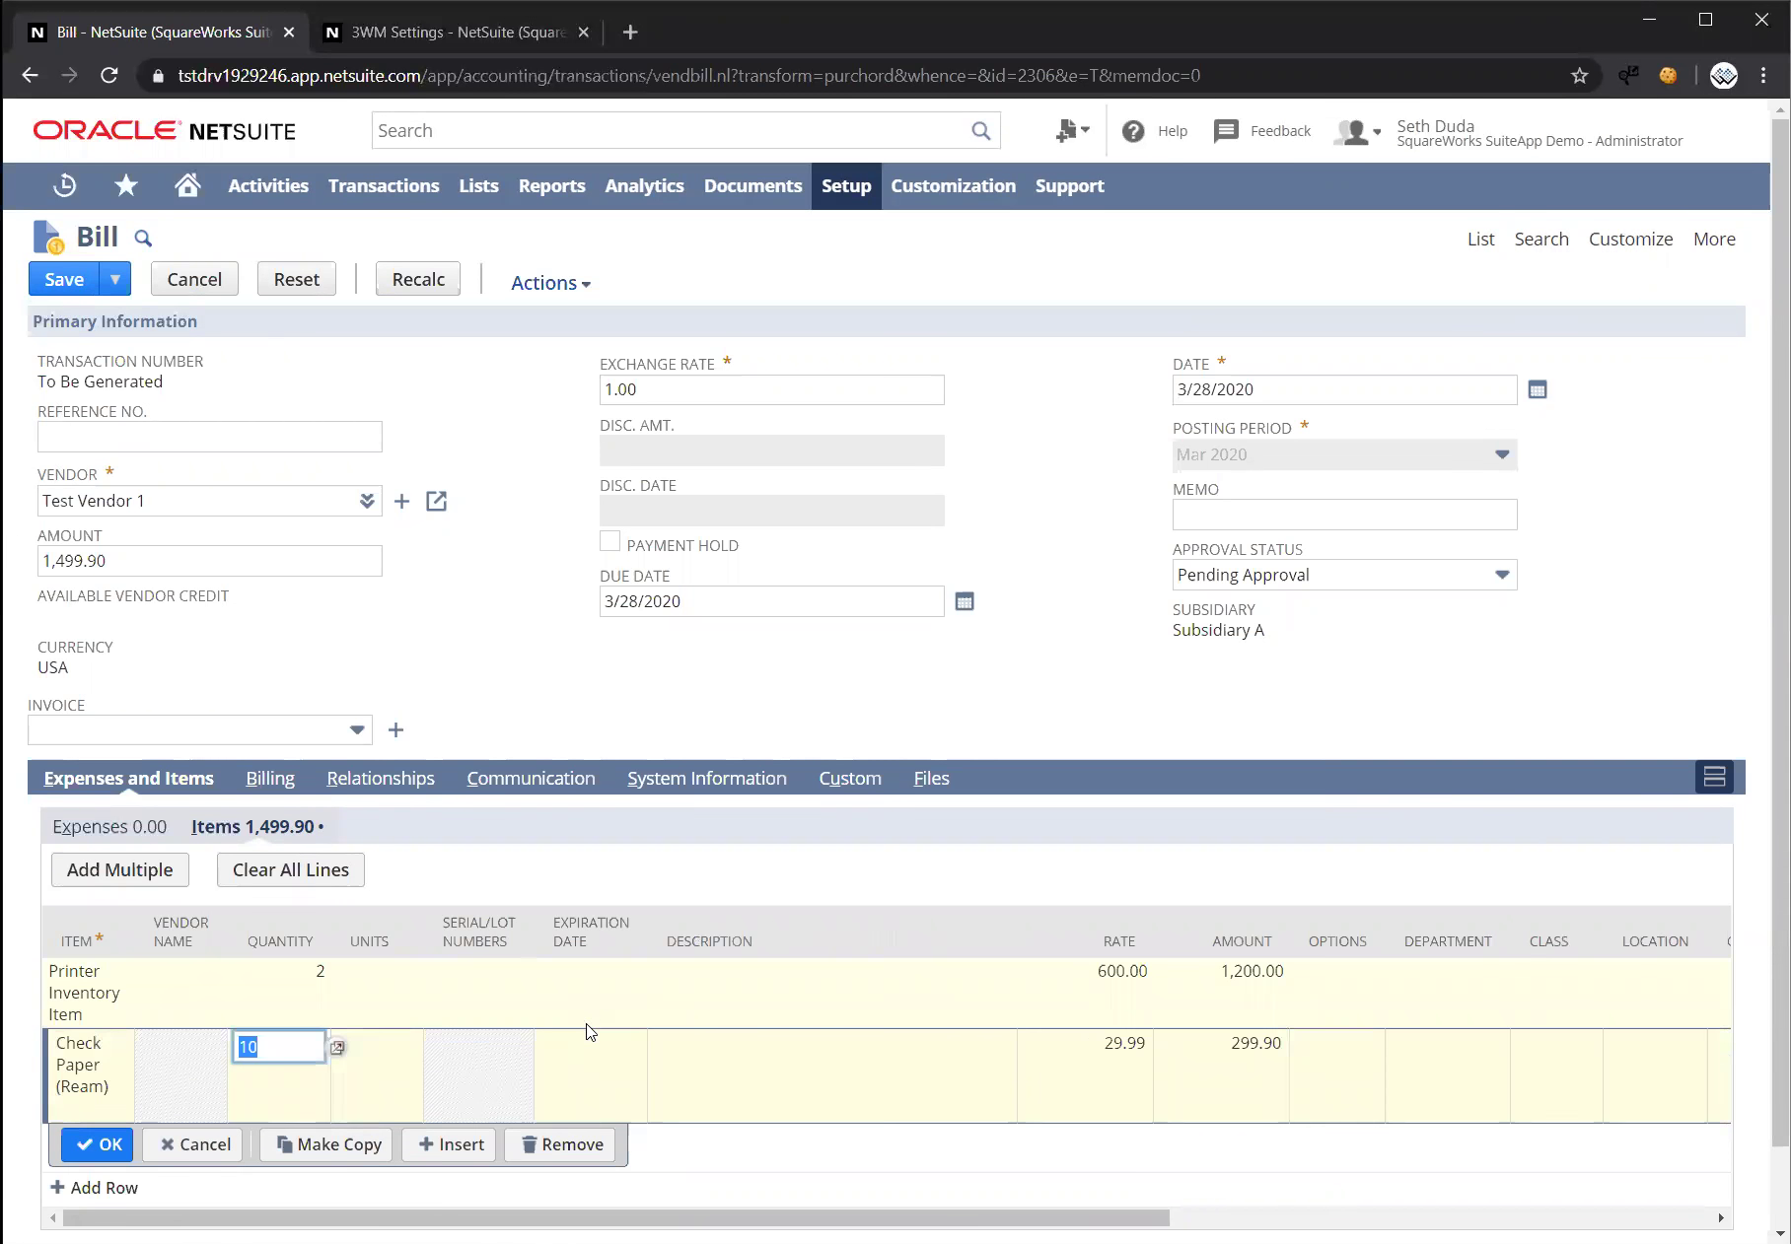
key("End")
key("BackSpace")
key("BackSpace")
type("20")
left_click(110, 1146)
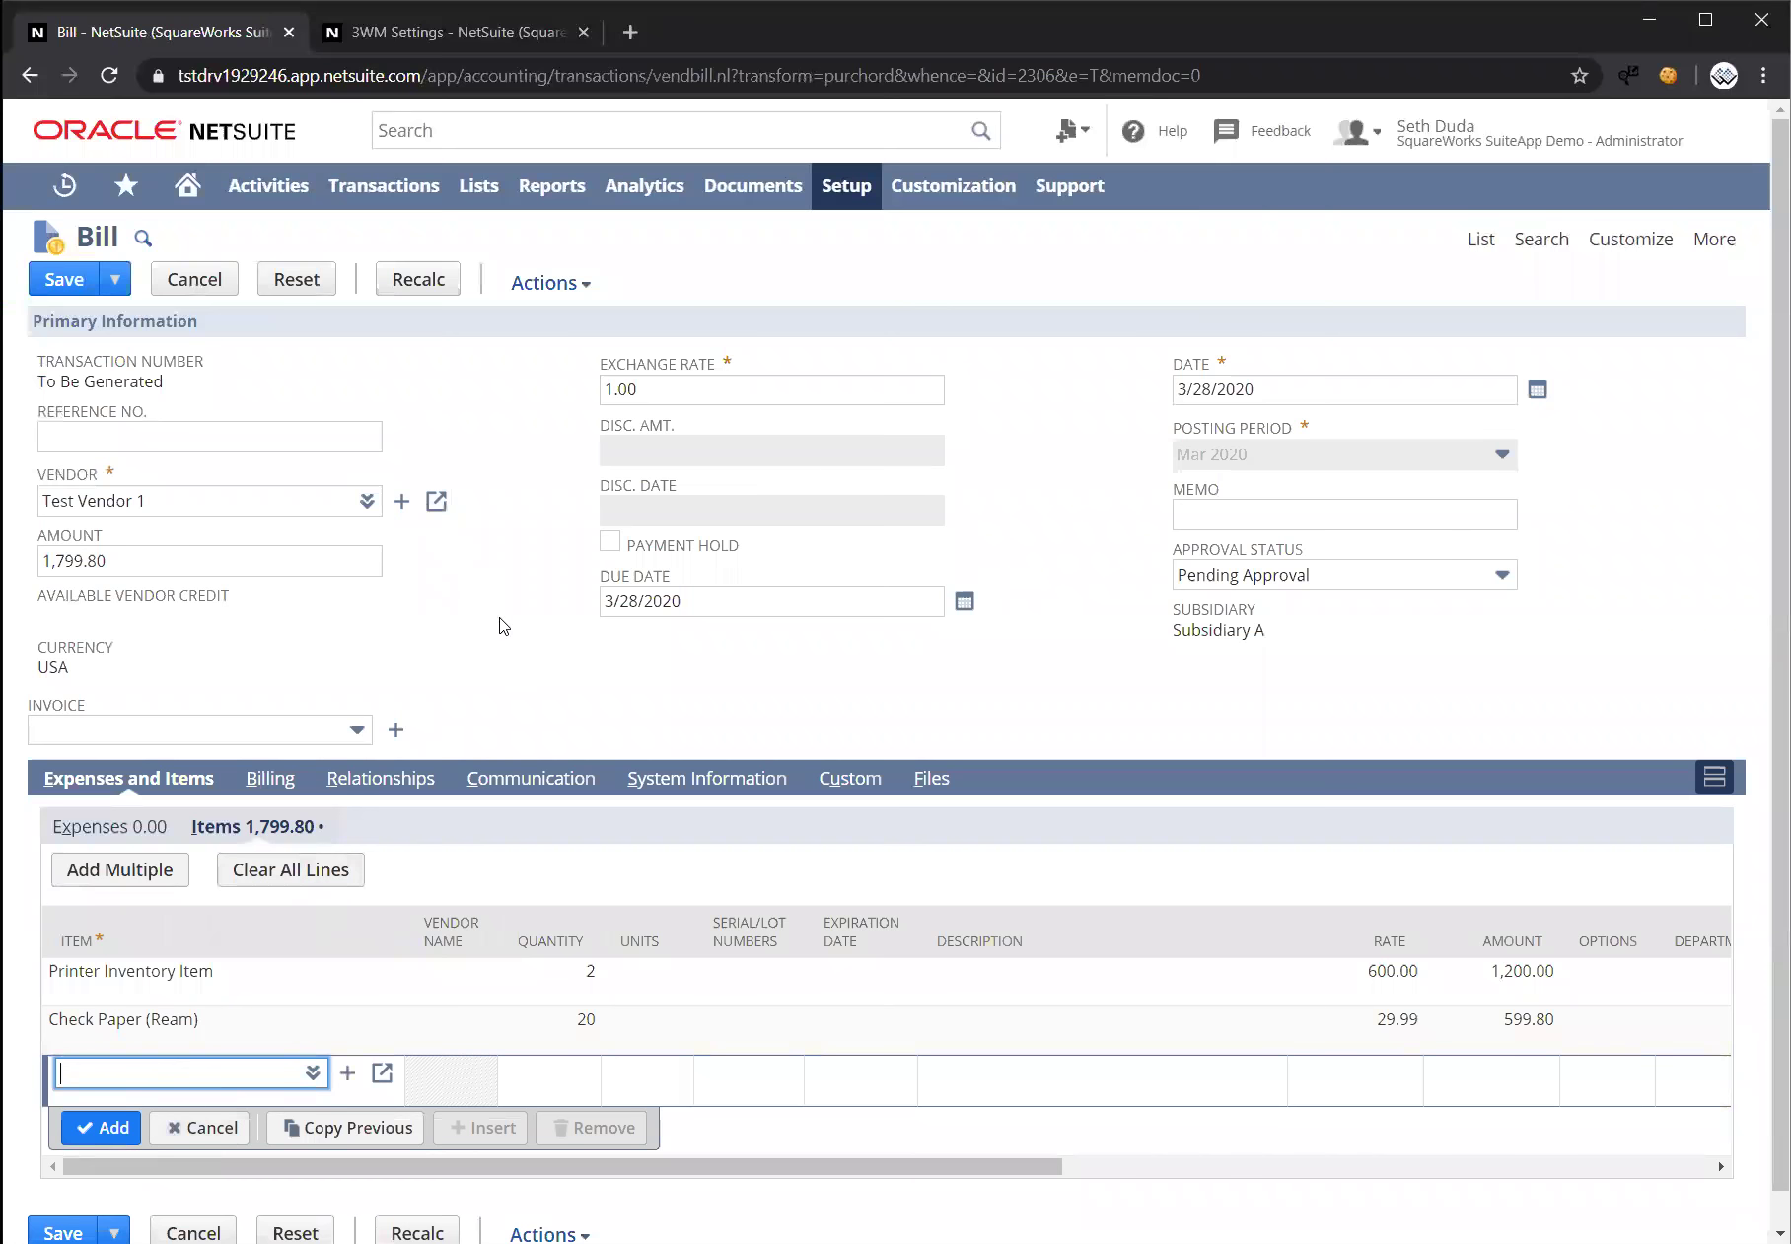
left_click(537, 594)
left_click(65, 279)
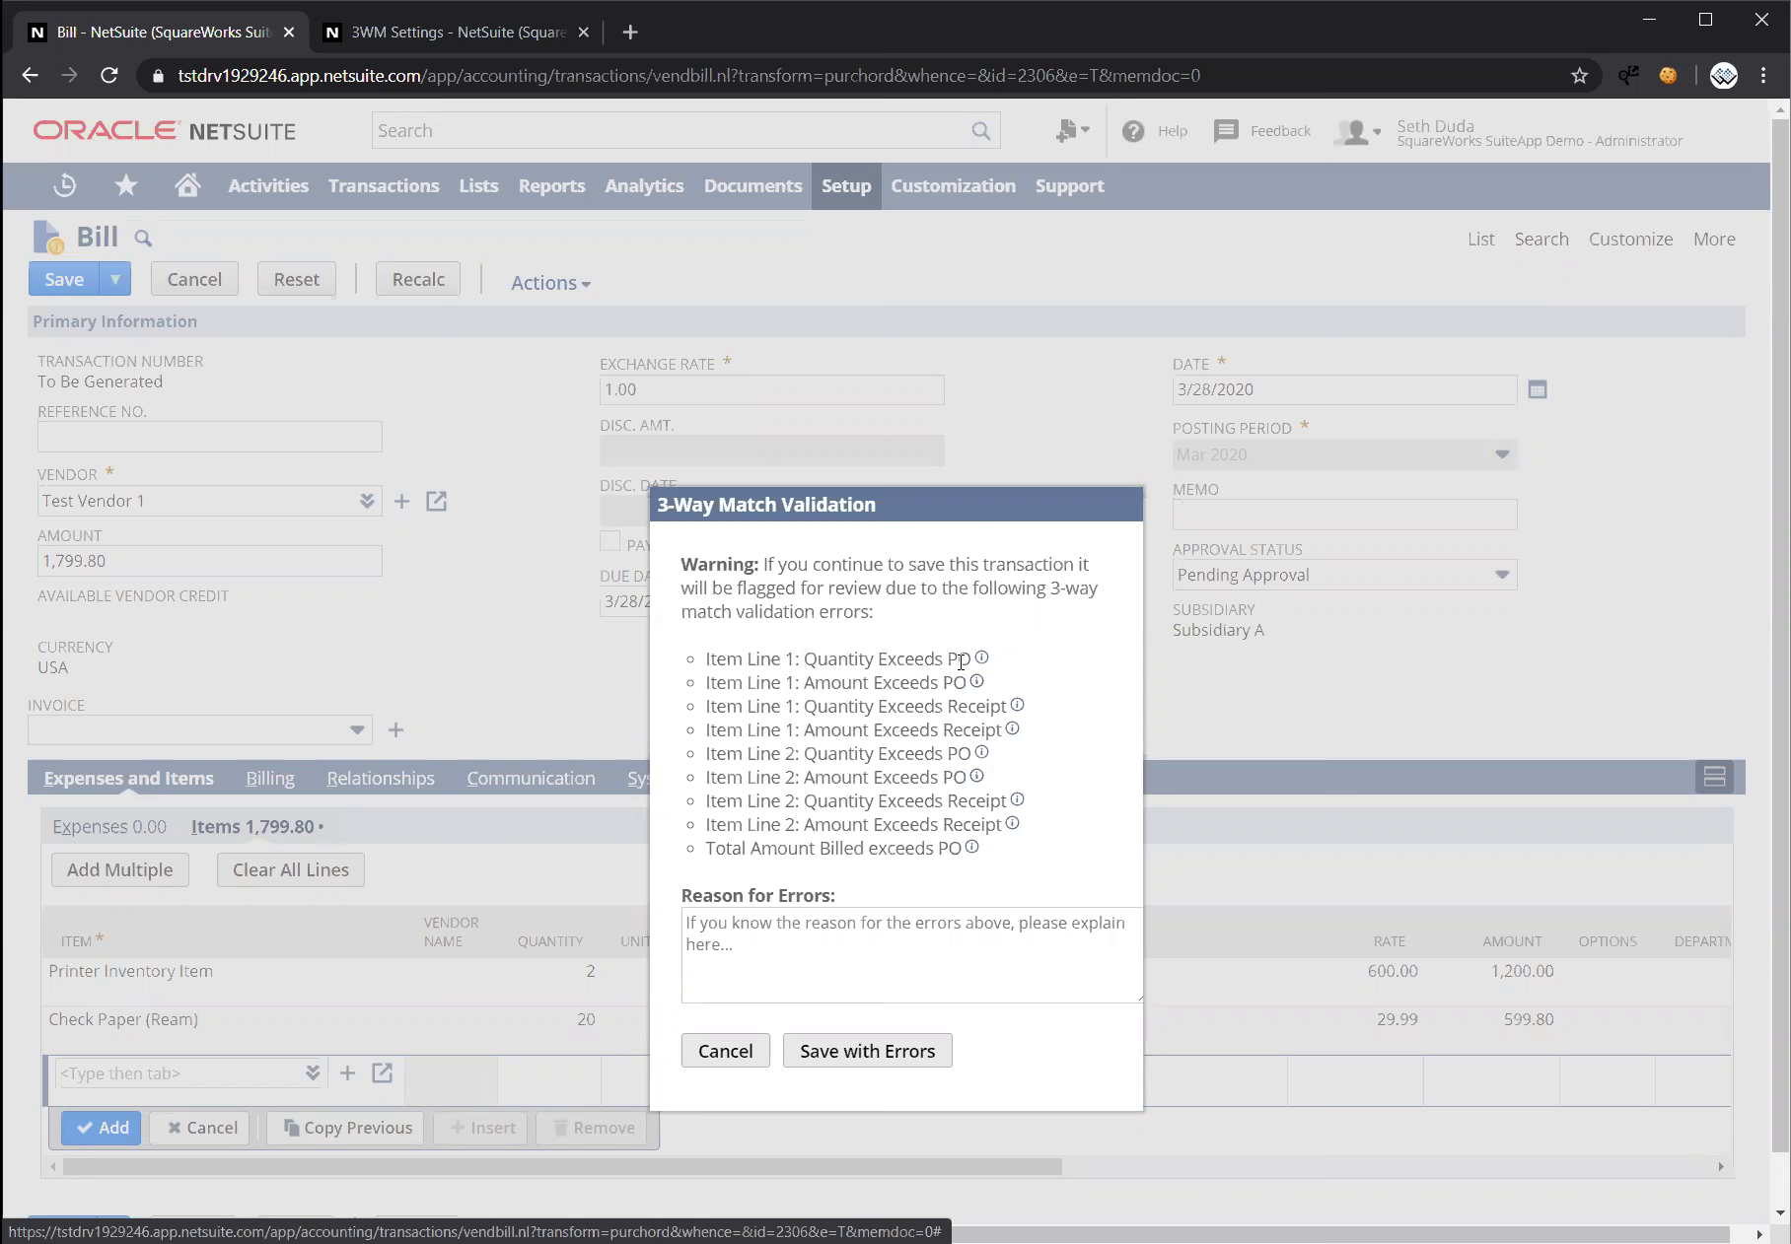
left_click_drag(780, 660, 983, 659)
mouse_move(983, 663)
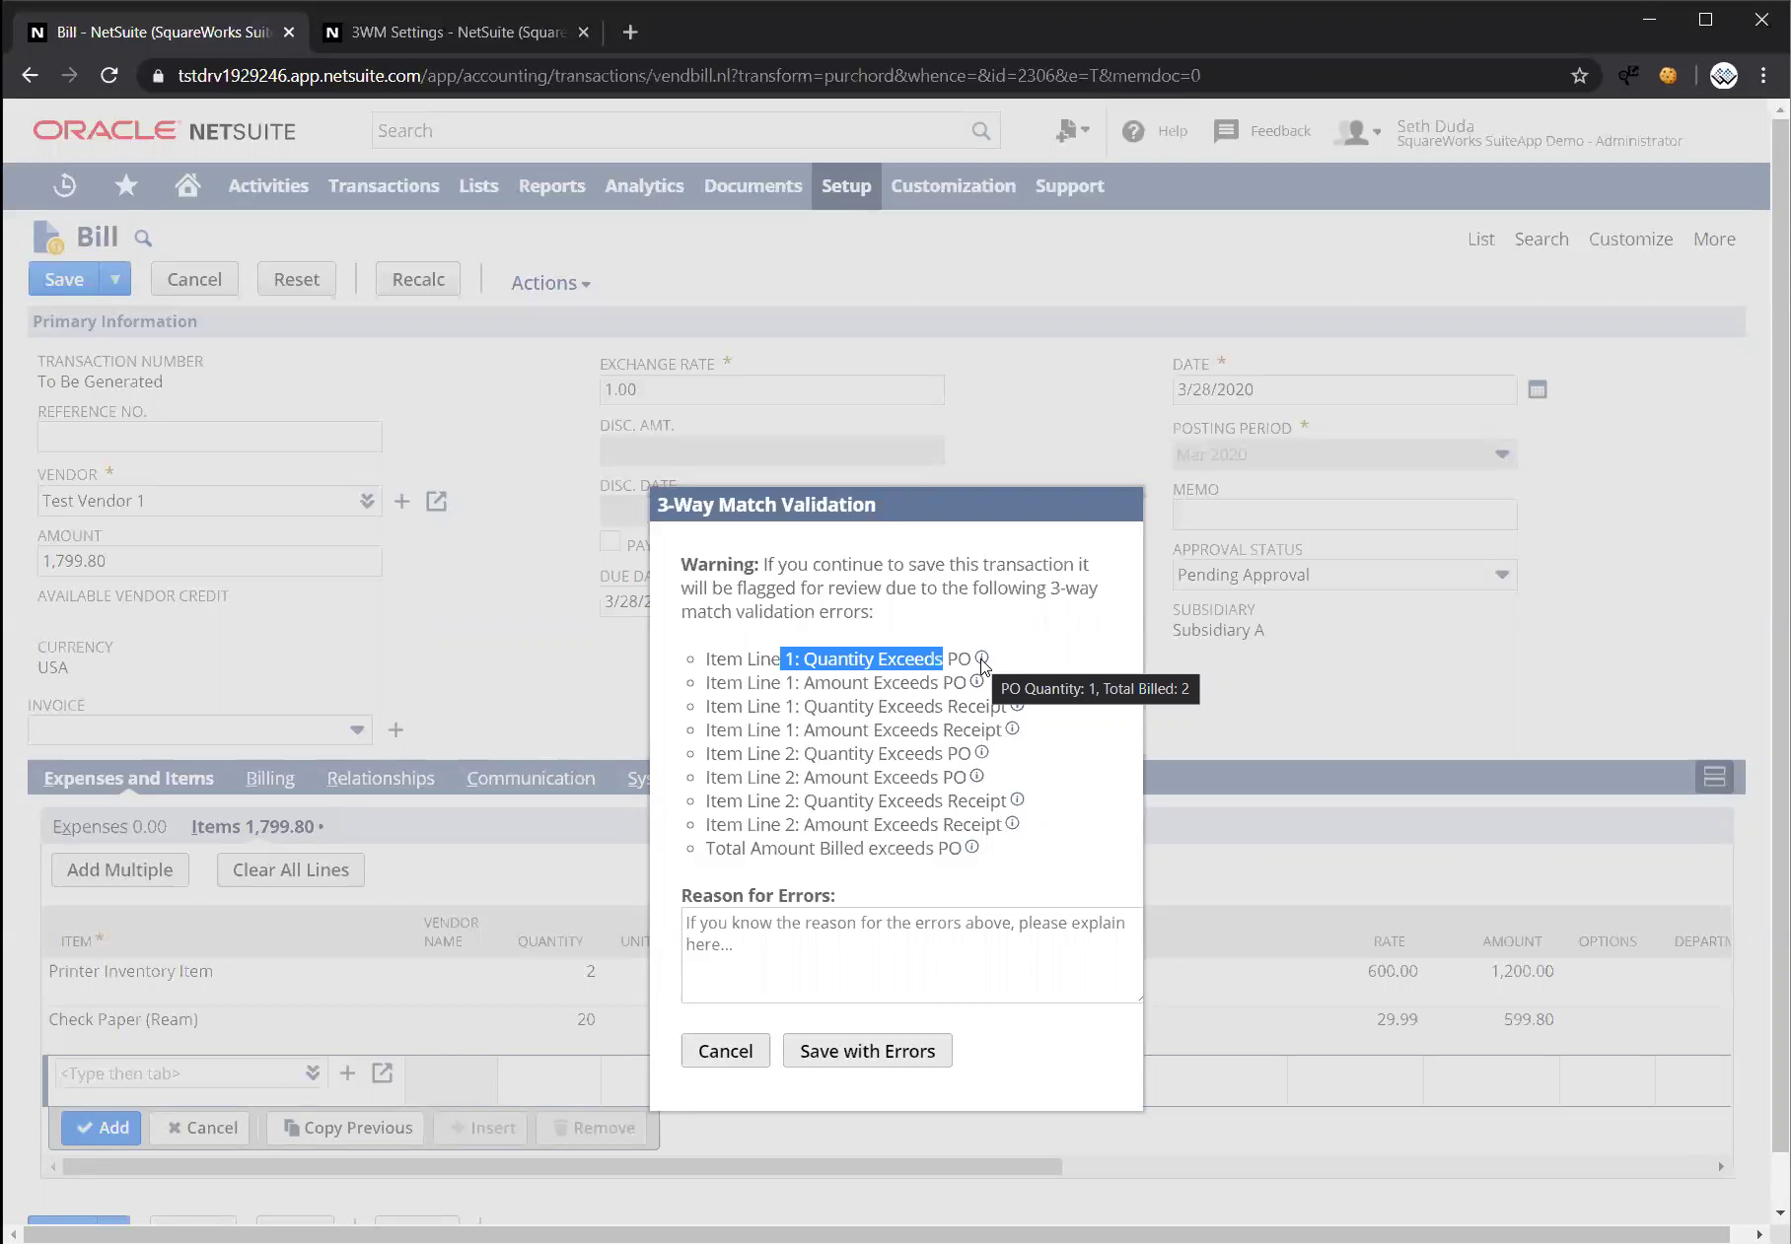
left_click(889, 672)
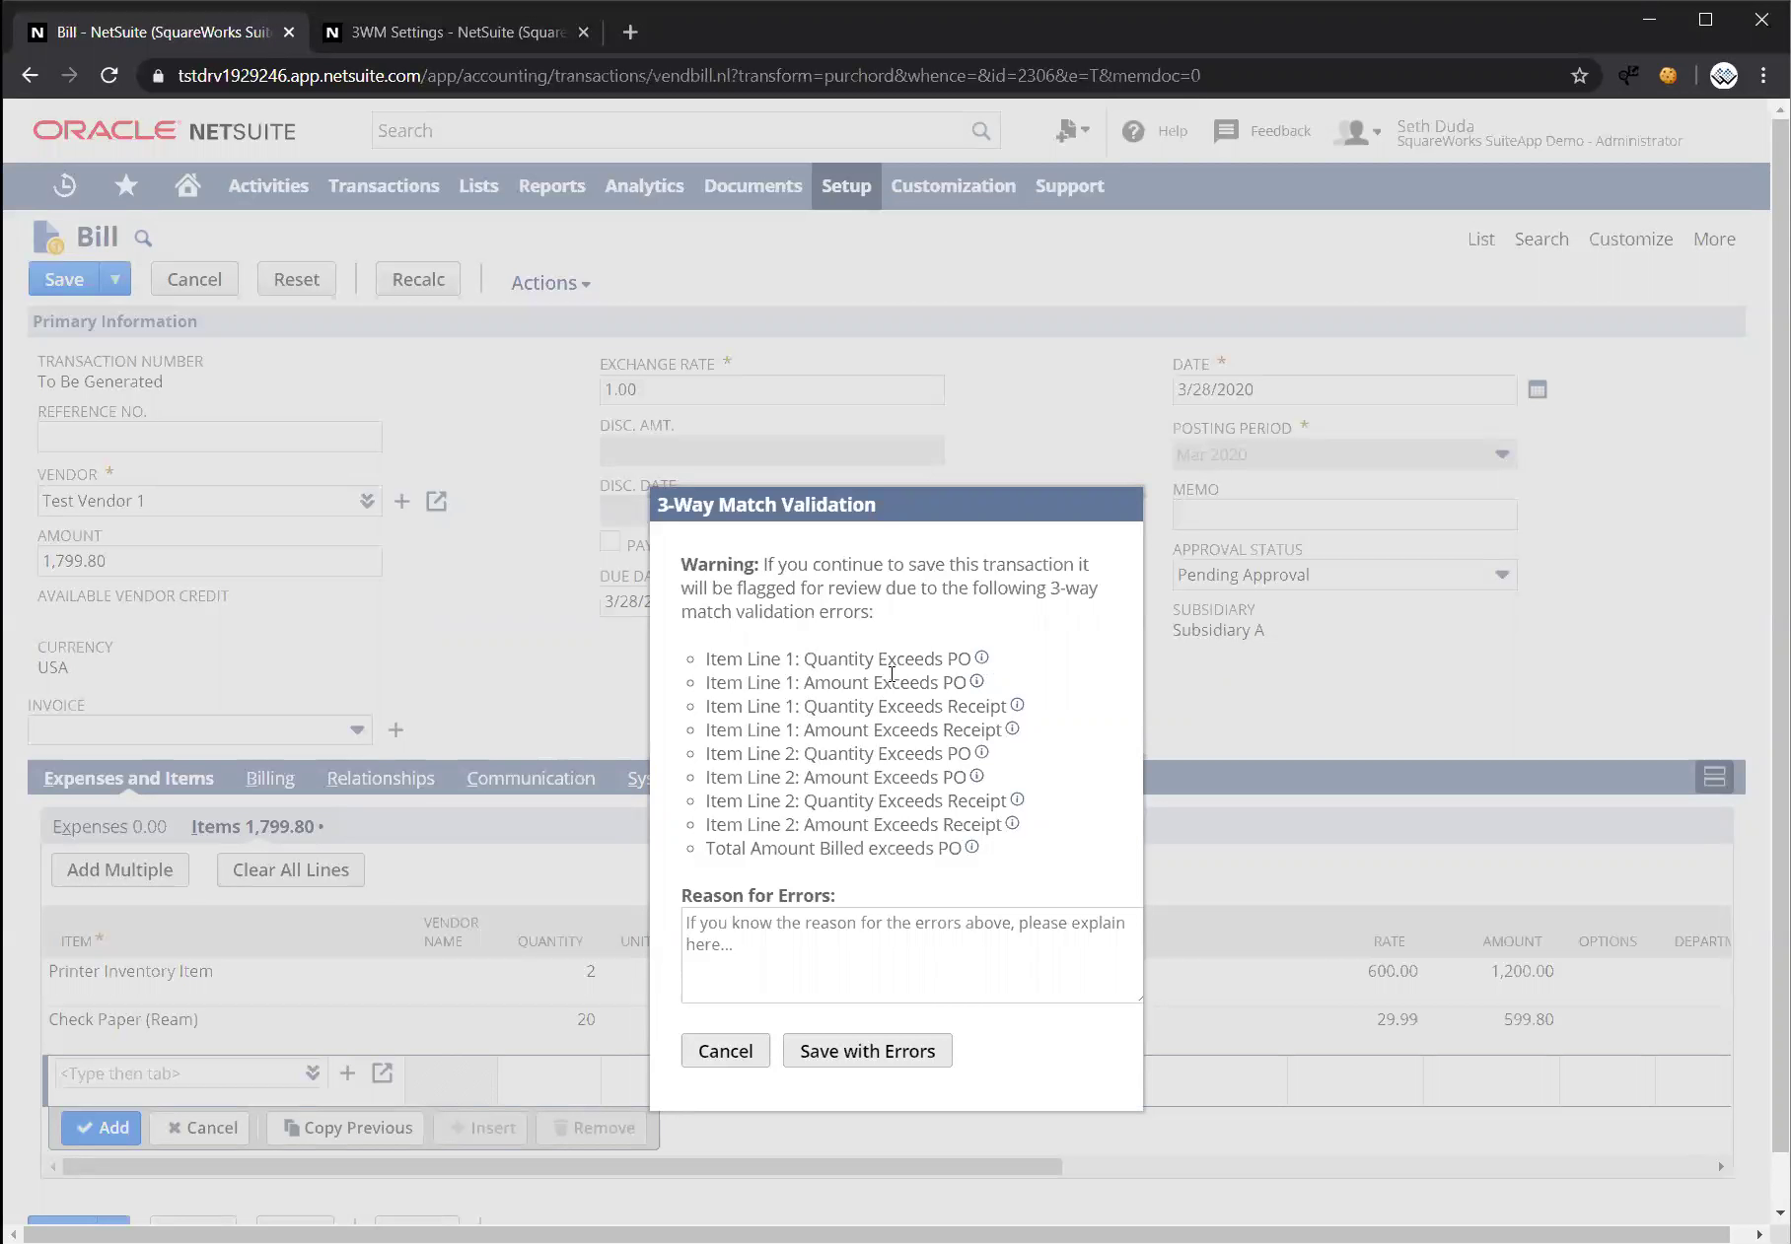
left_click_drag(907, 668, 961, 662)
left_click_drag(826, 706, 952, 698)
mouse_move(1016, 709)
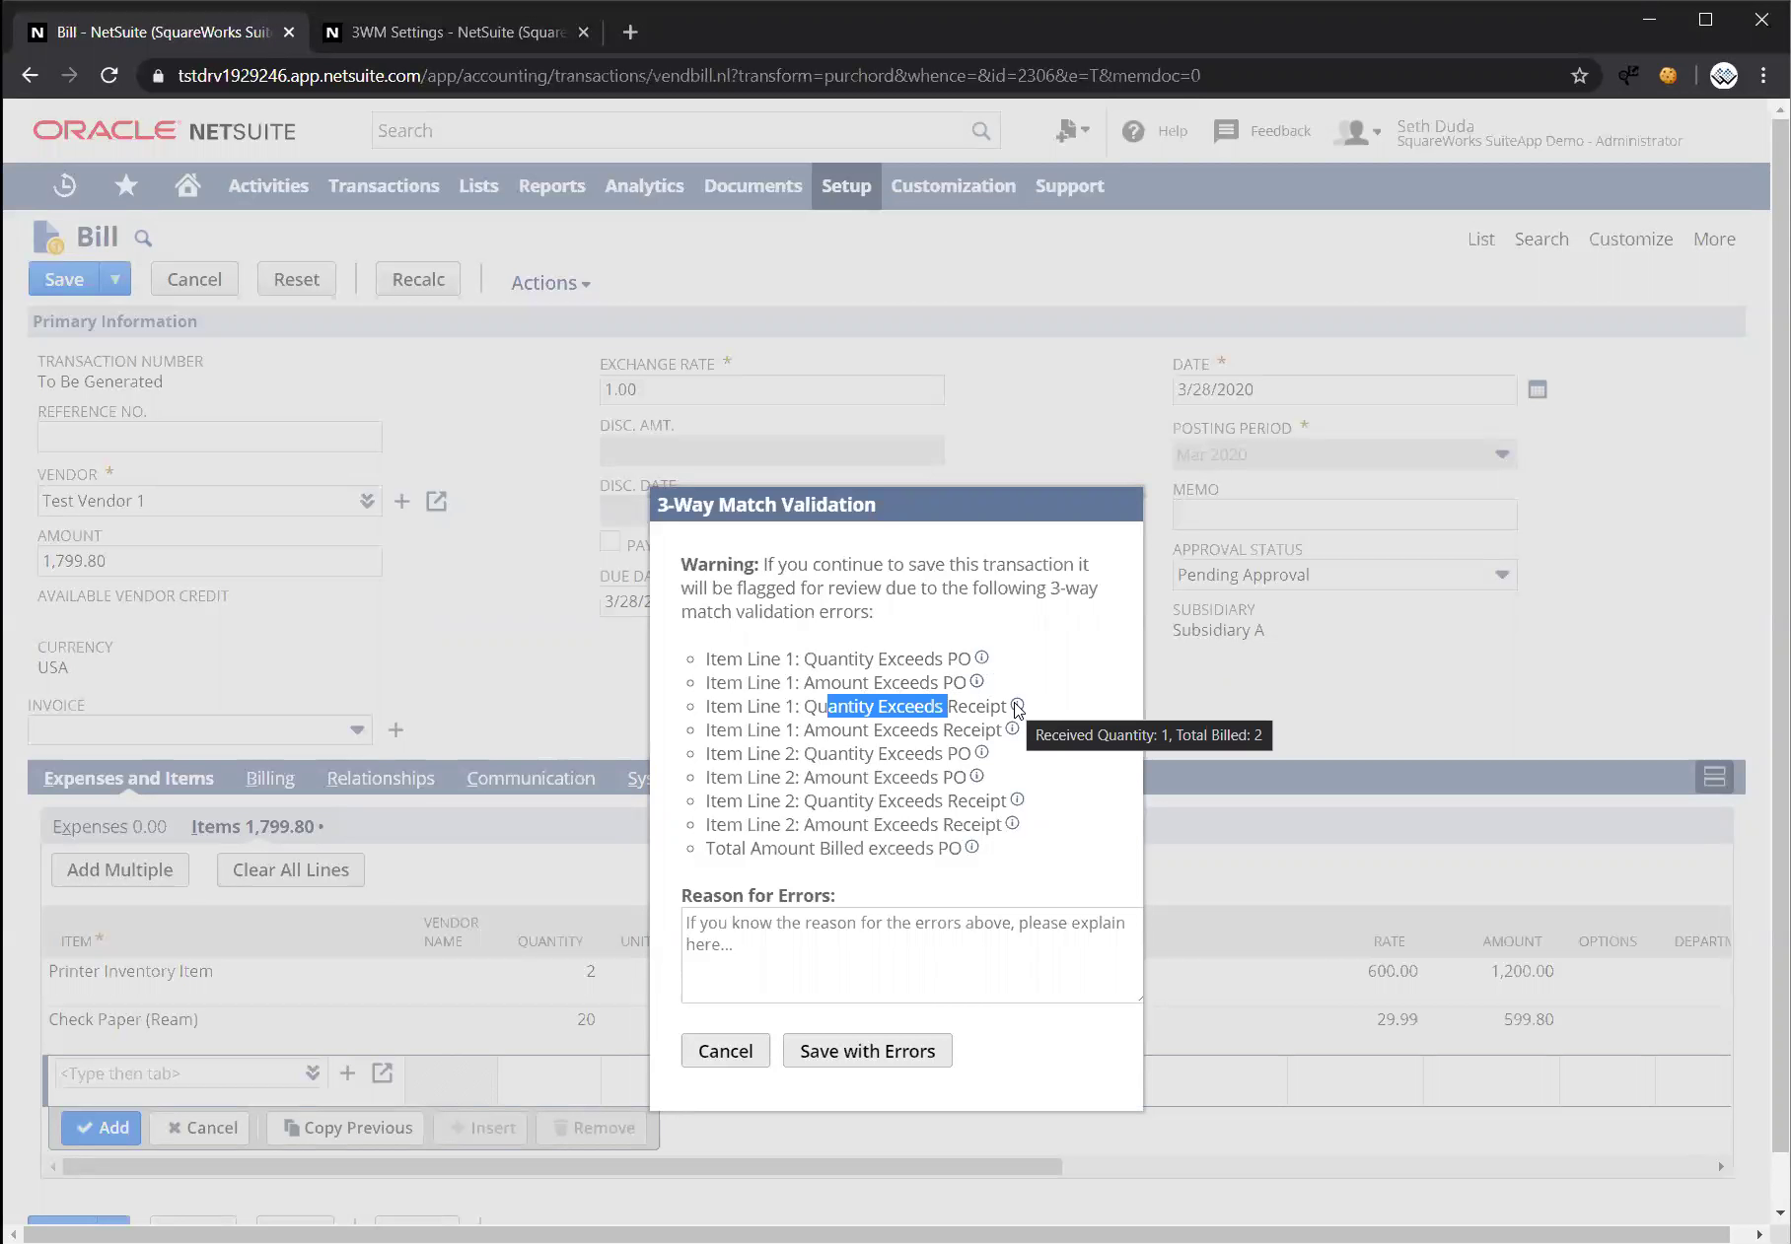
left_click(932, 681)
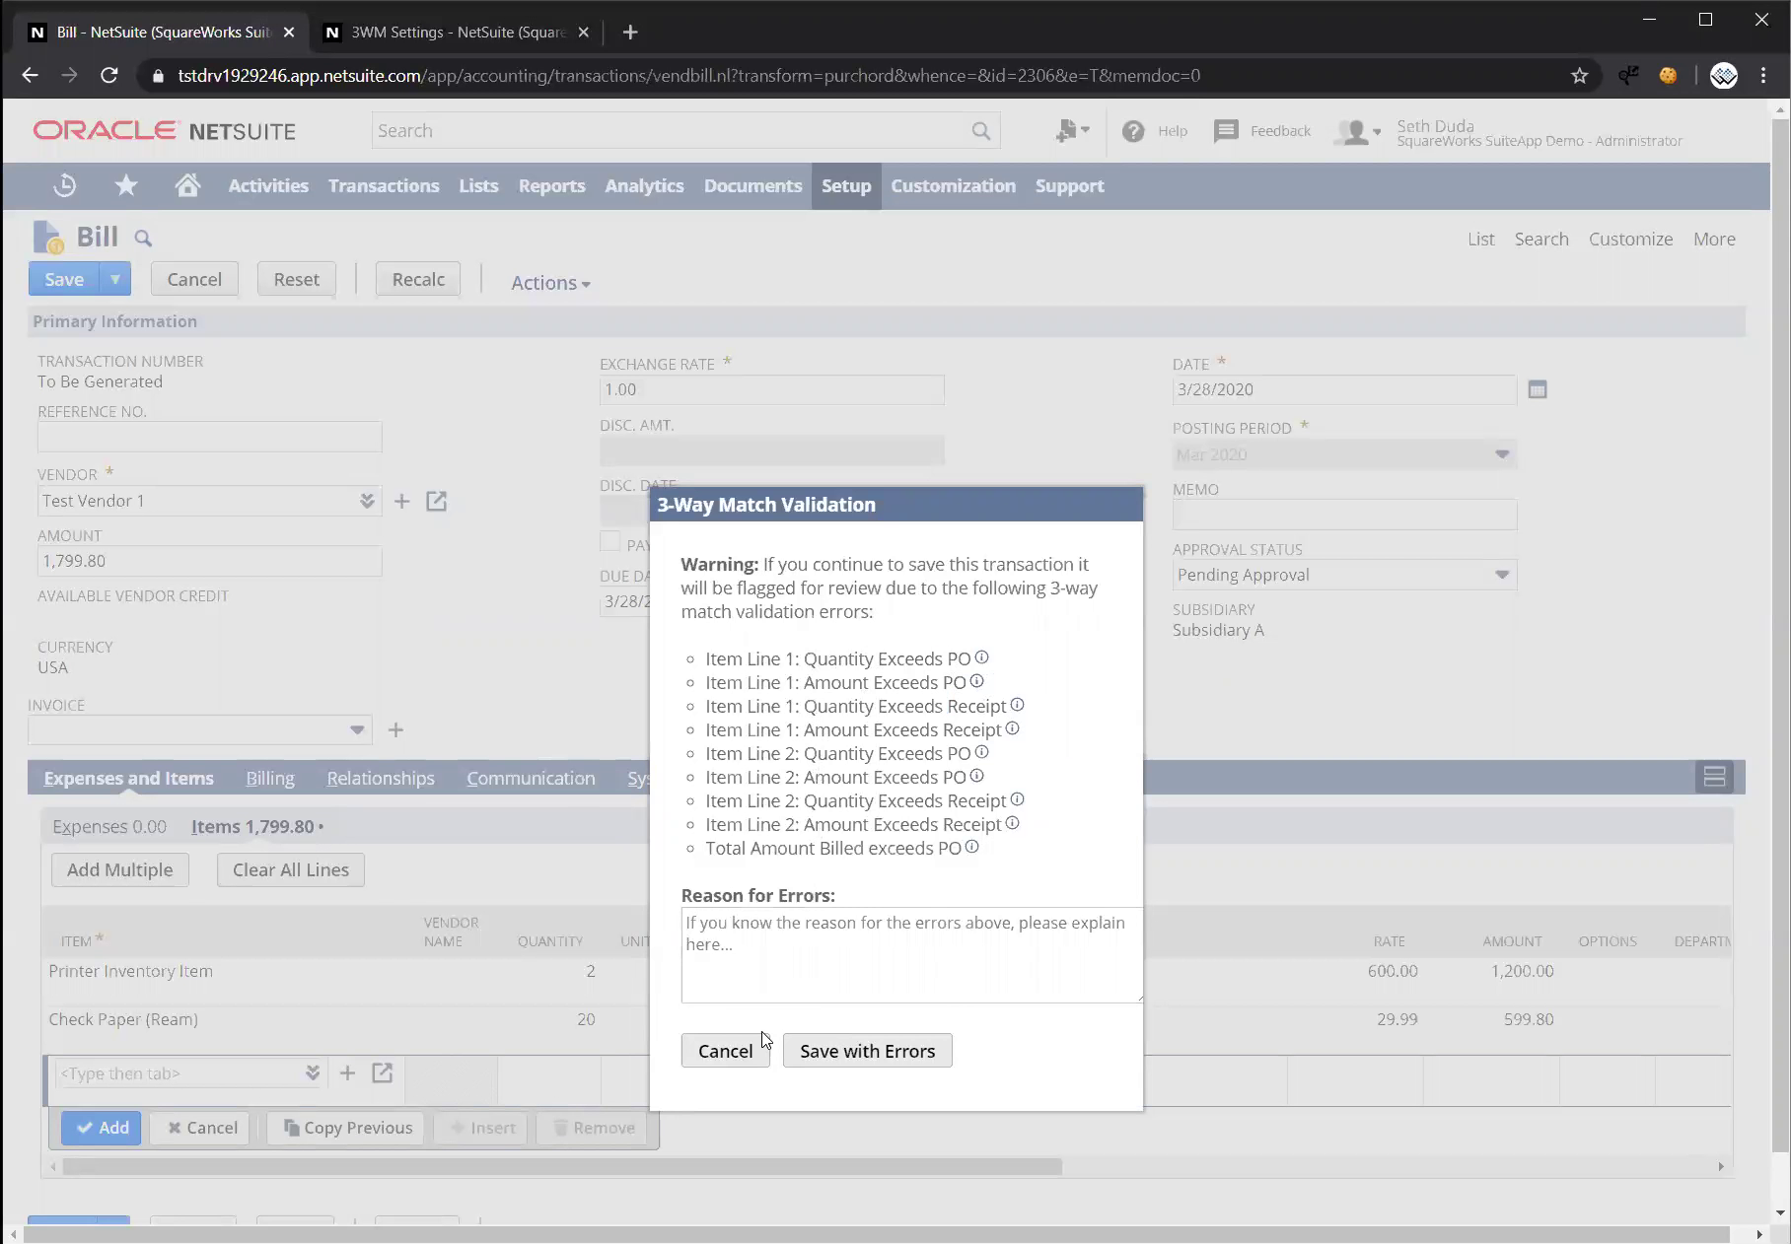
Dismiss the warnings and correct quantities to 1 printer and 11 reams of Check Paper
left_click(733, 1053)
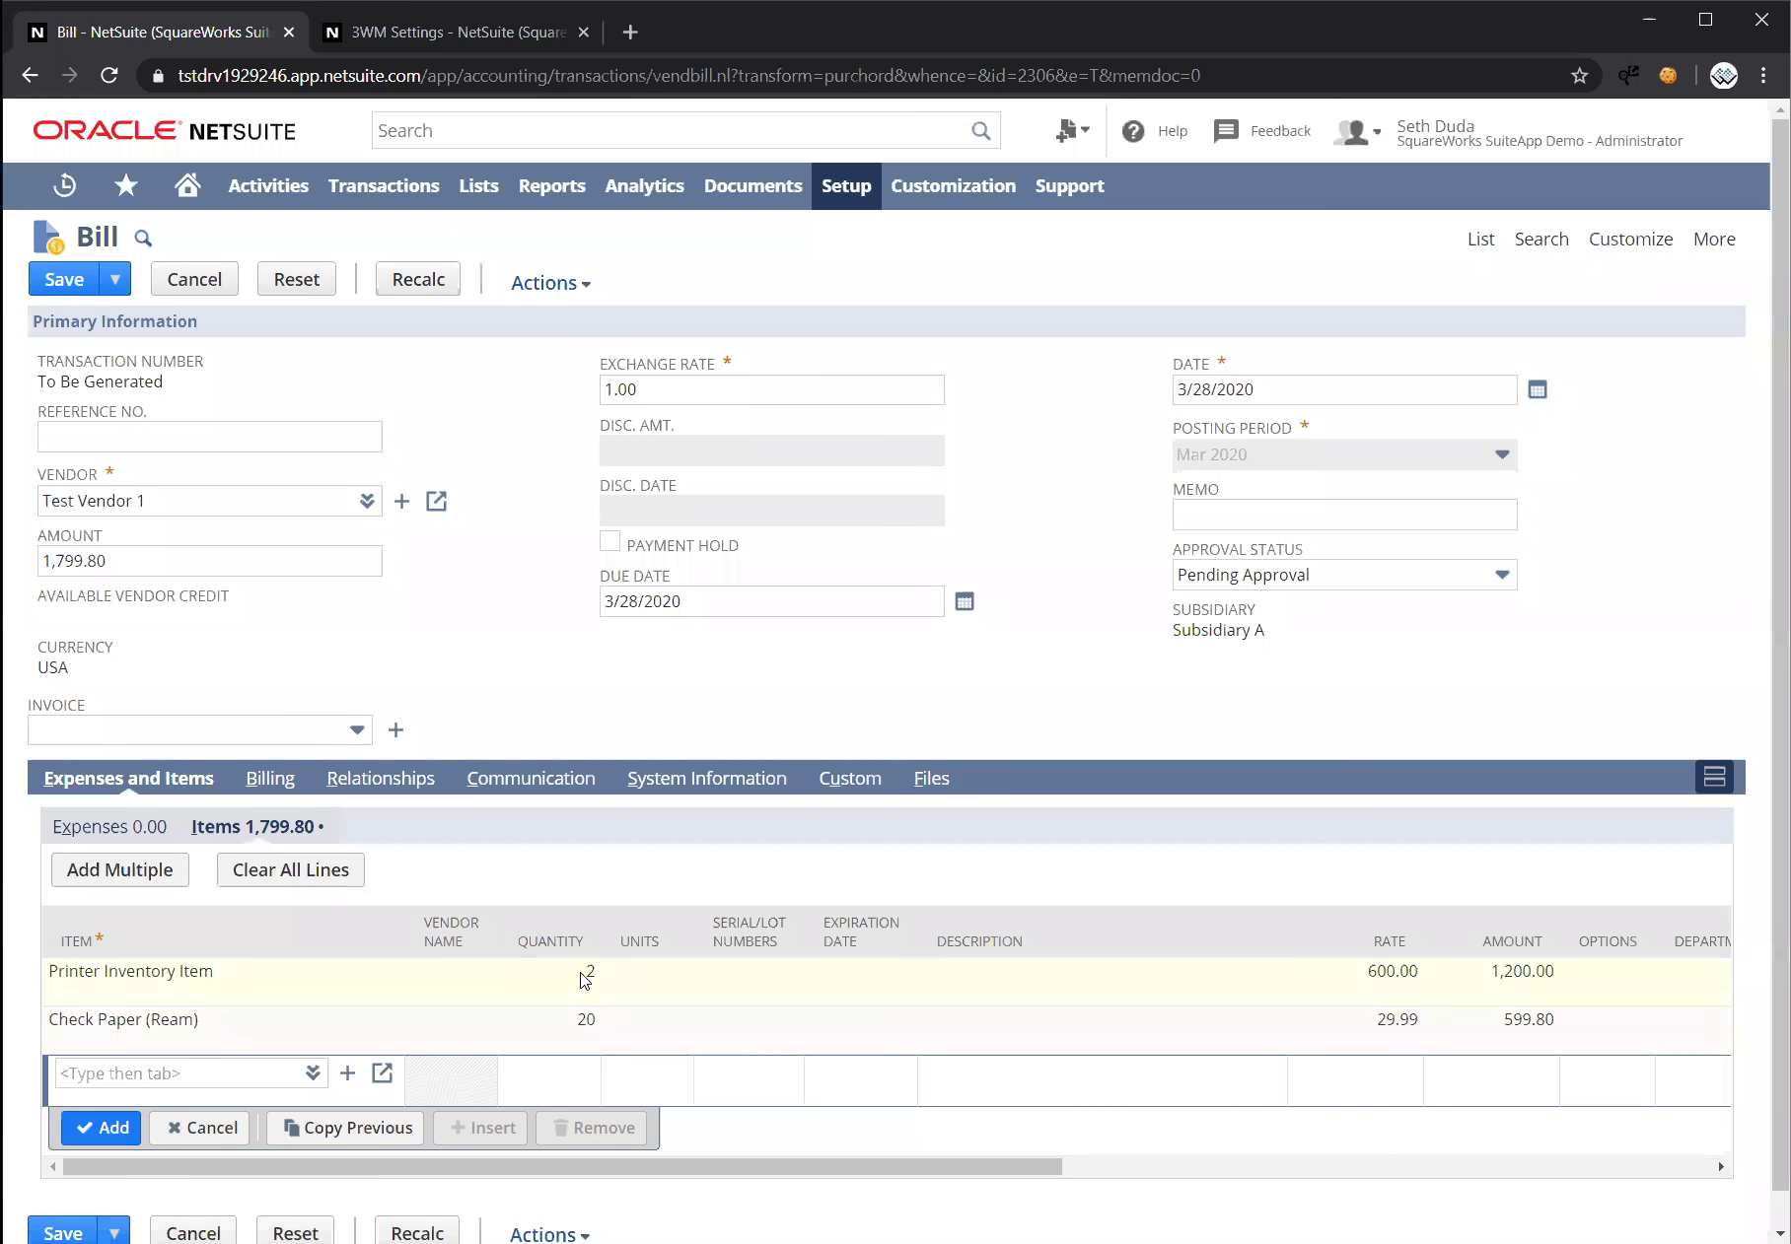
left_click(584, 976)
type("1")
left_click(308, 1119)
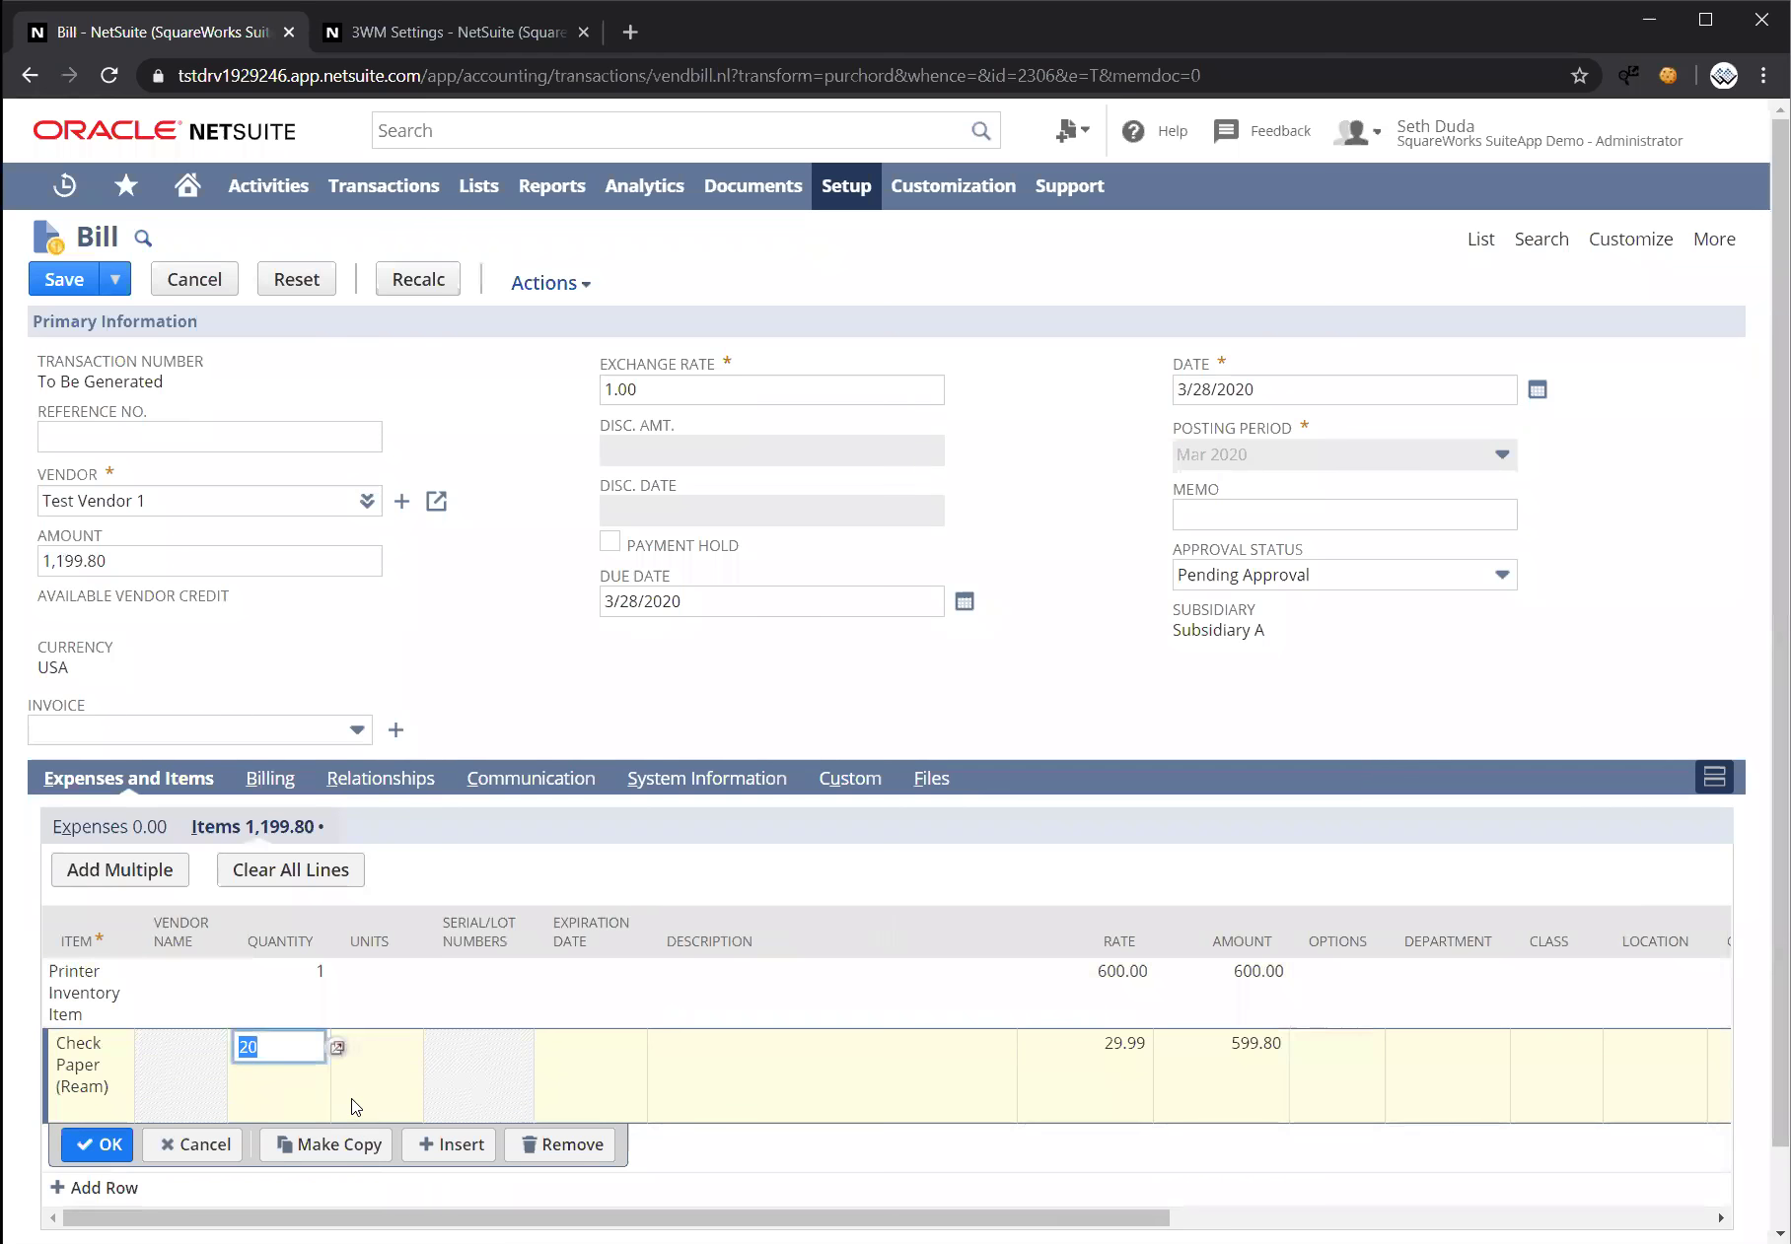
type("11")
left_click(98, 1144)
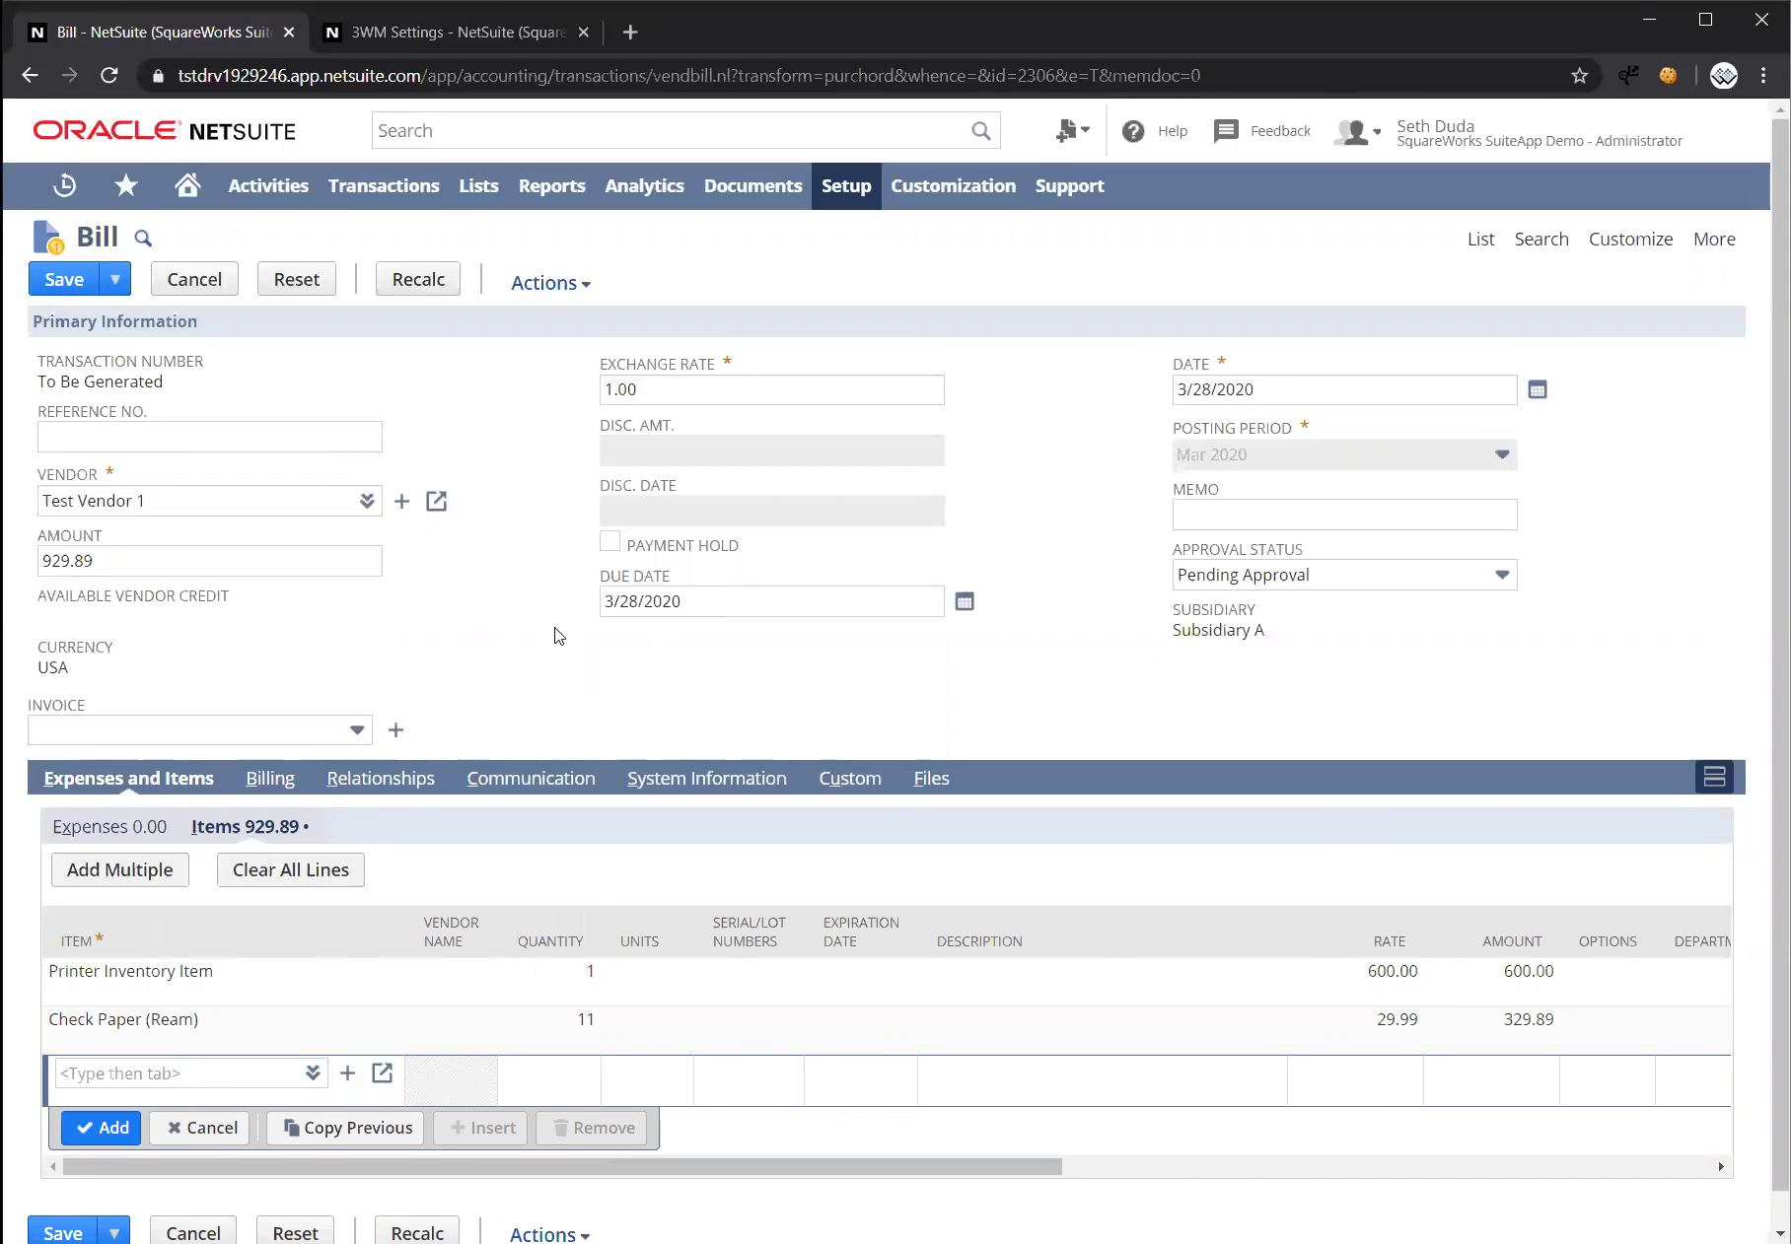
Save the bill with errors, entering 'OK' as the reason for errors
left_click(87, 281)
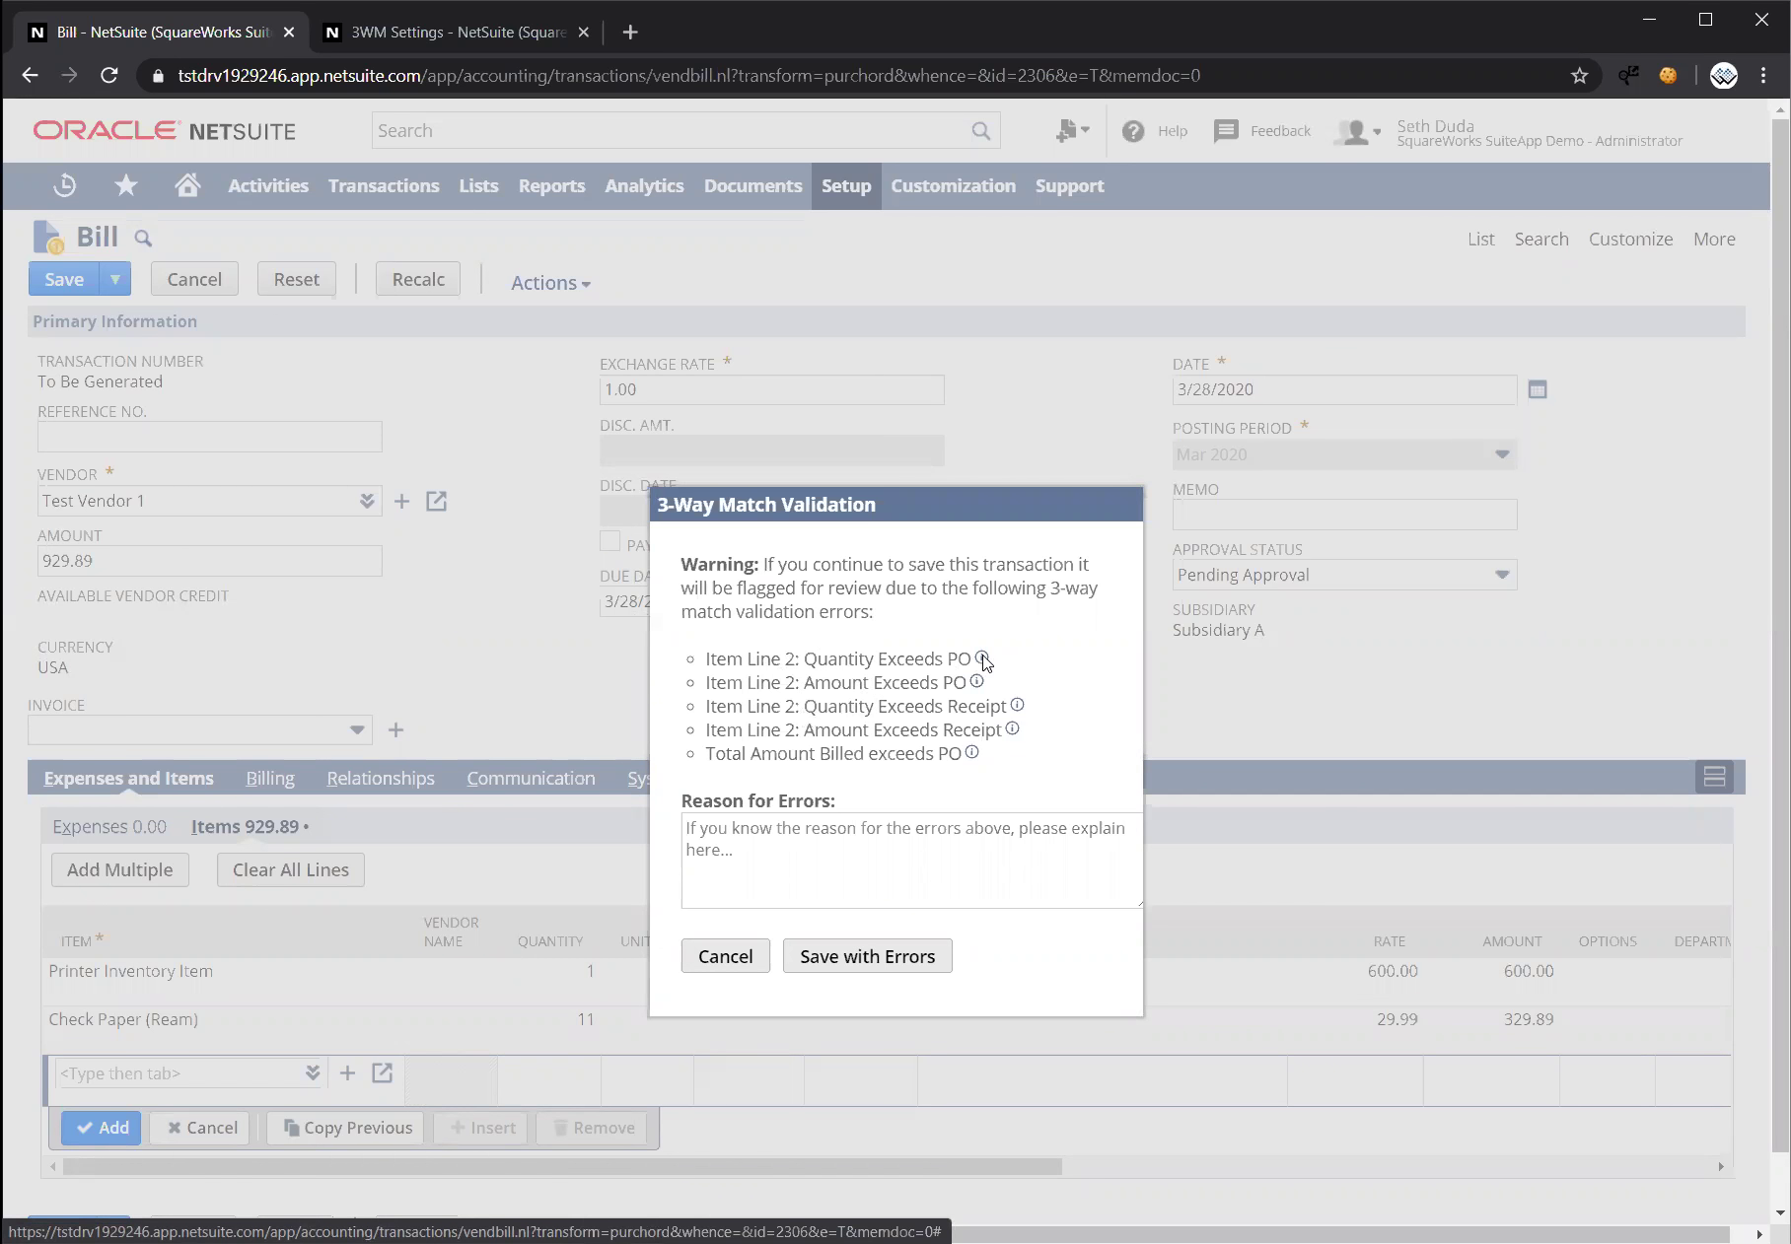
mouse_move(979, 688)
mouse_move(985, 659)
mouse_move(973, 761)
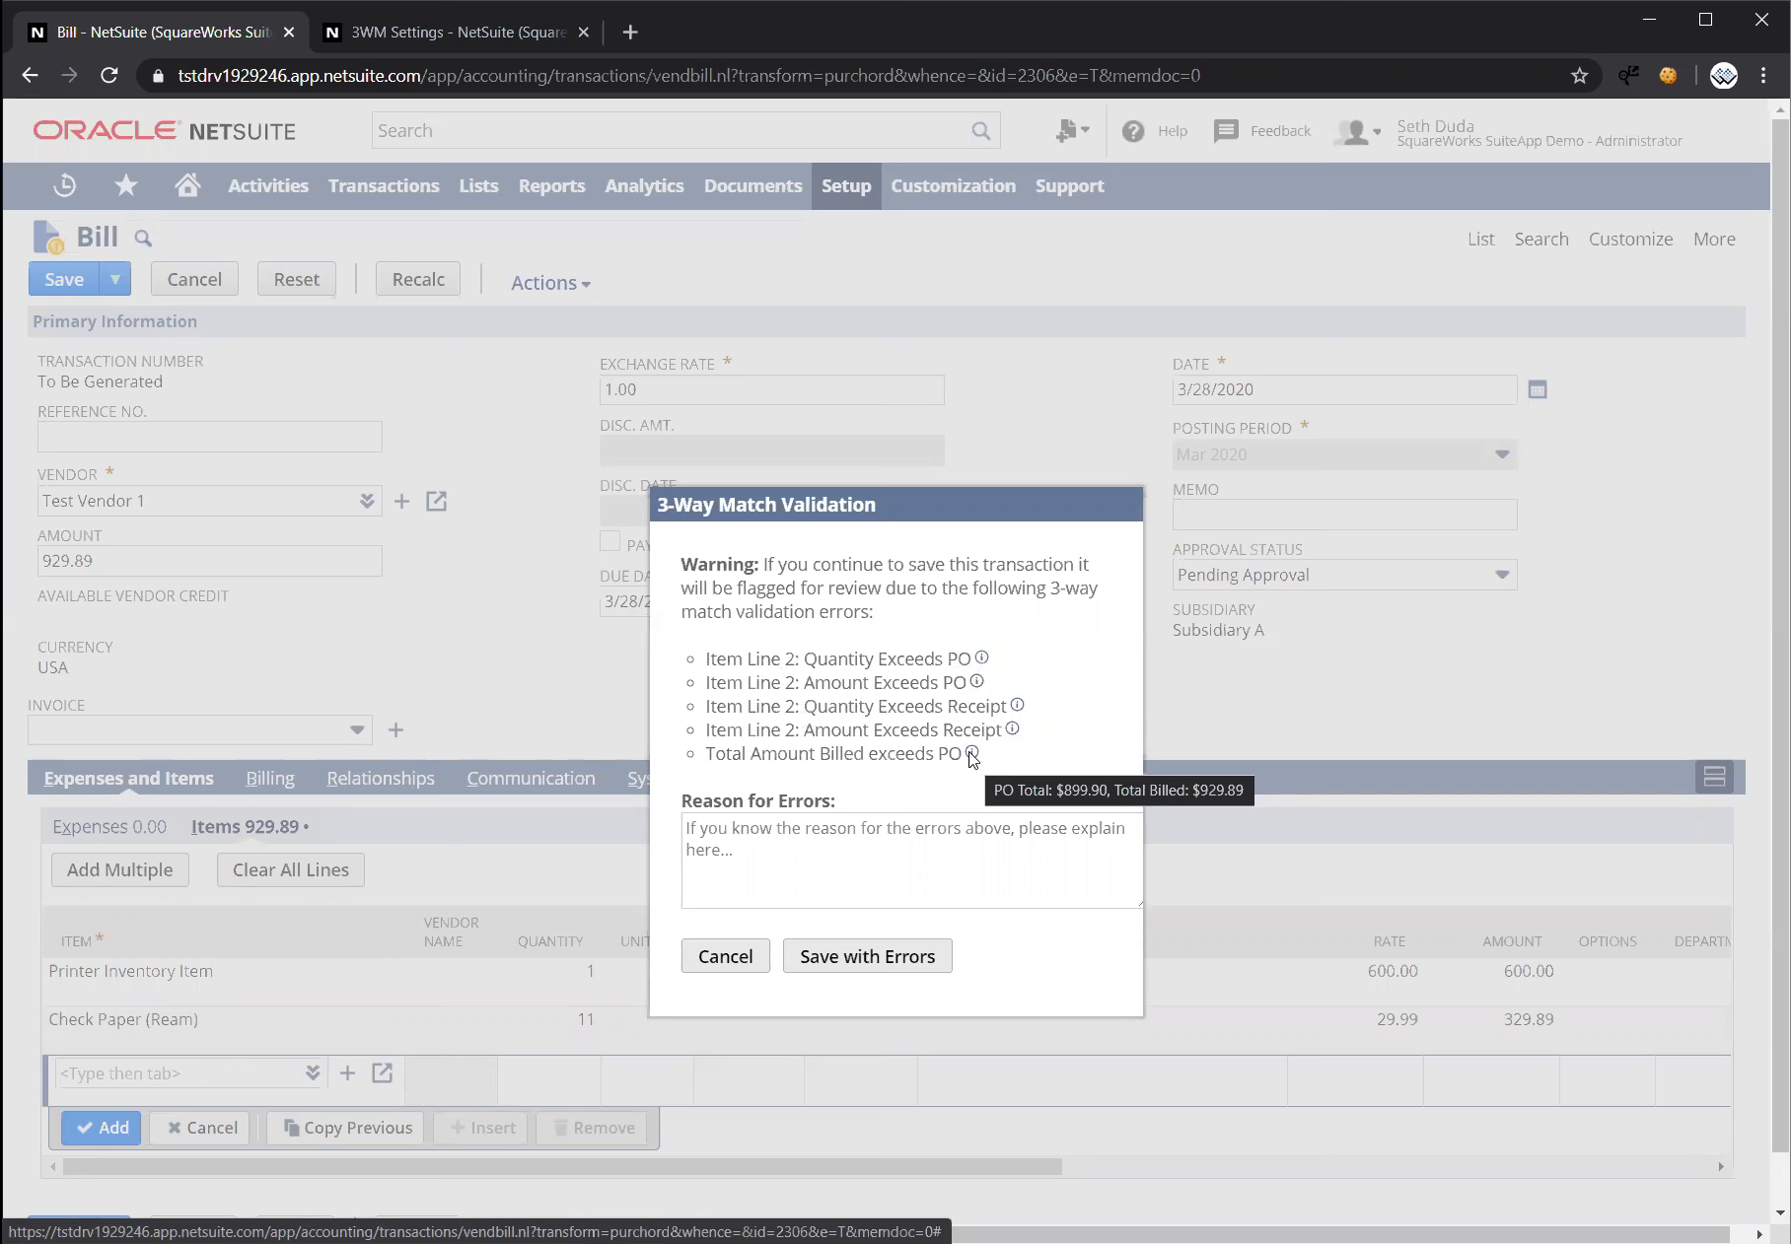
left_click(859, 833)
type("OK")
left_click(880, 957)
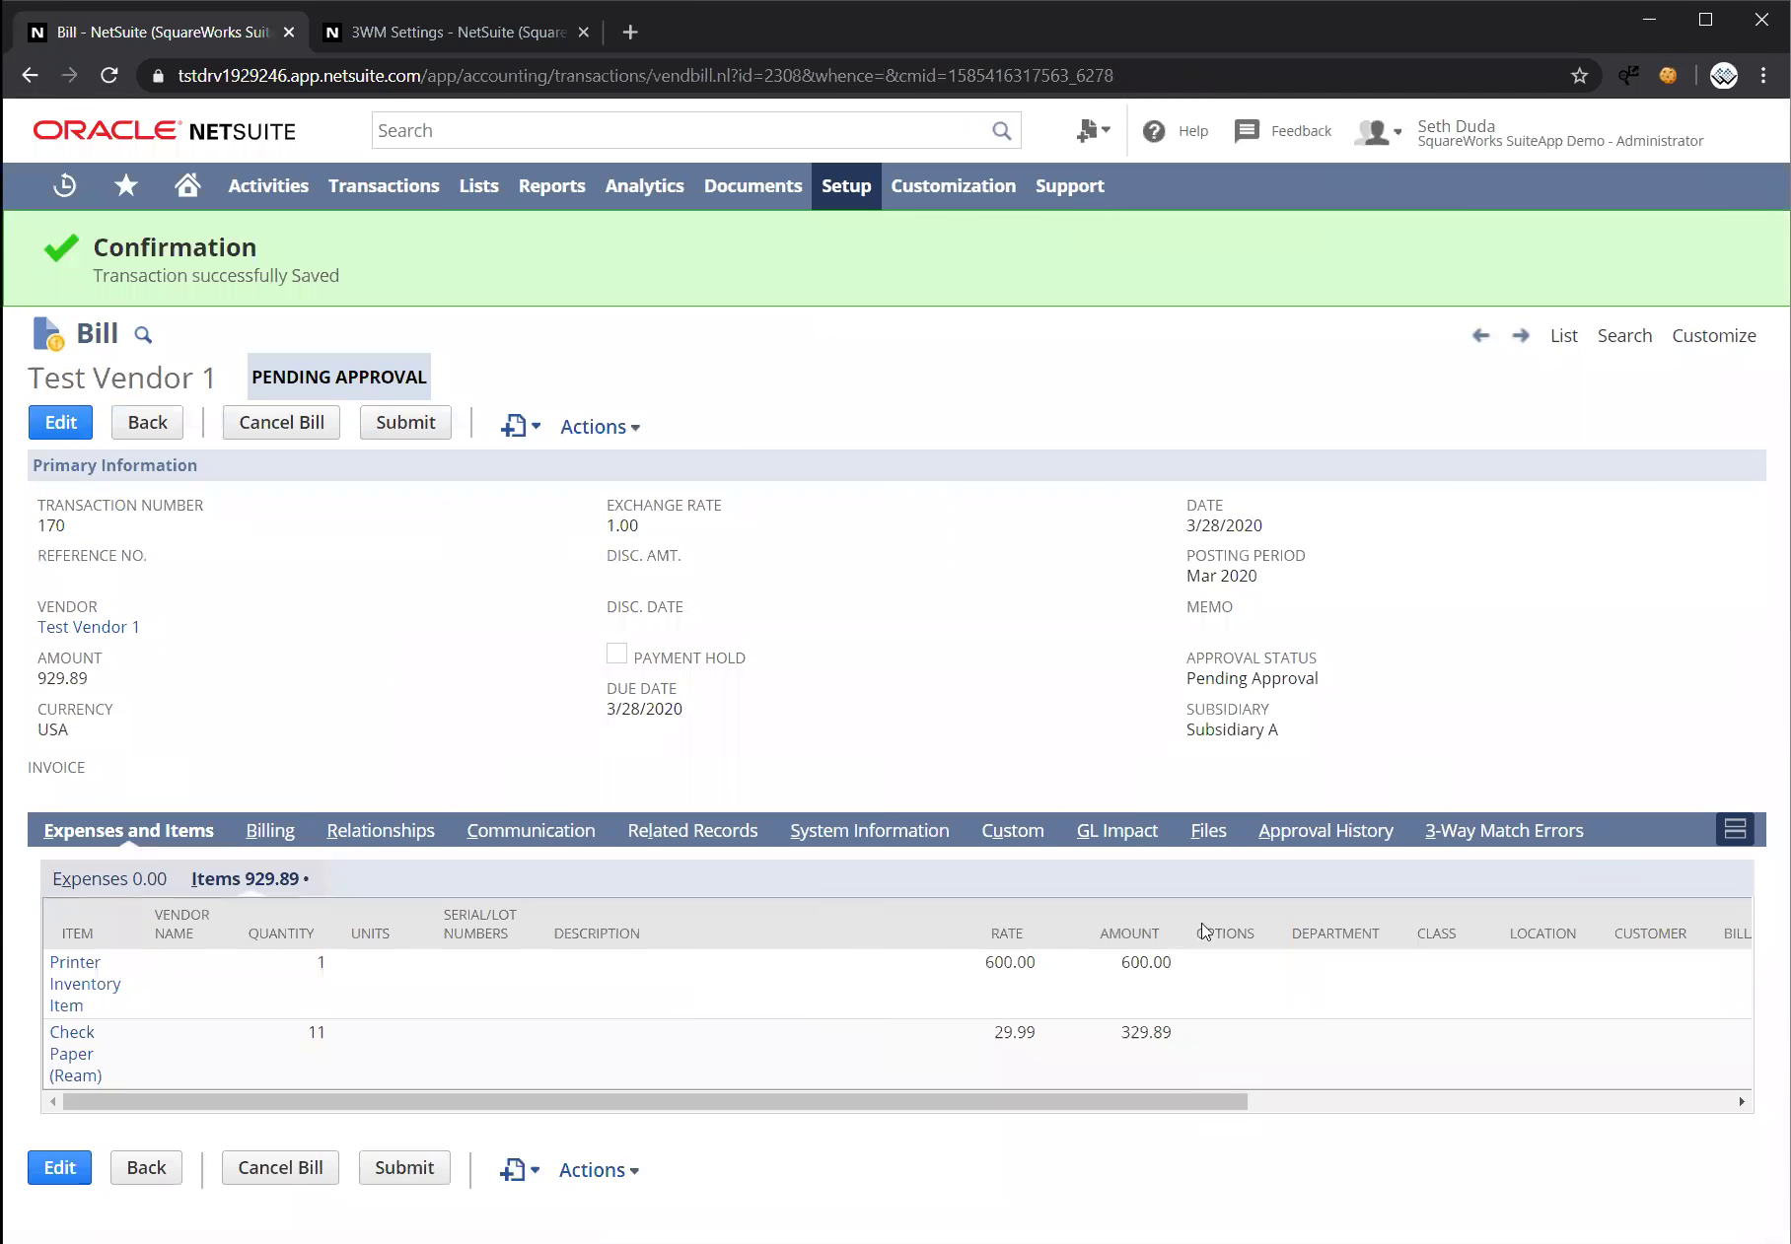
Show the 3-Way Match Errors subtab listing bill 170's five match errors
left_click(1484, 841)
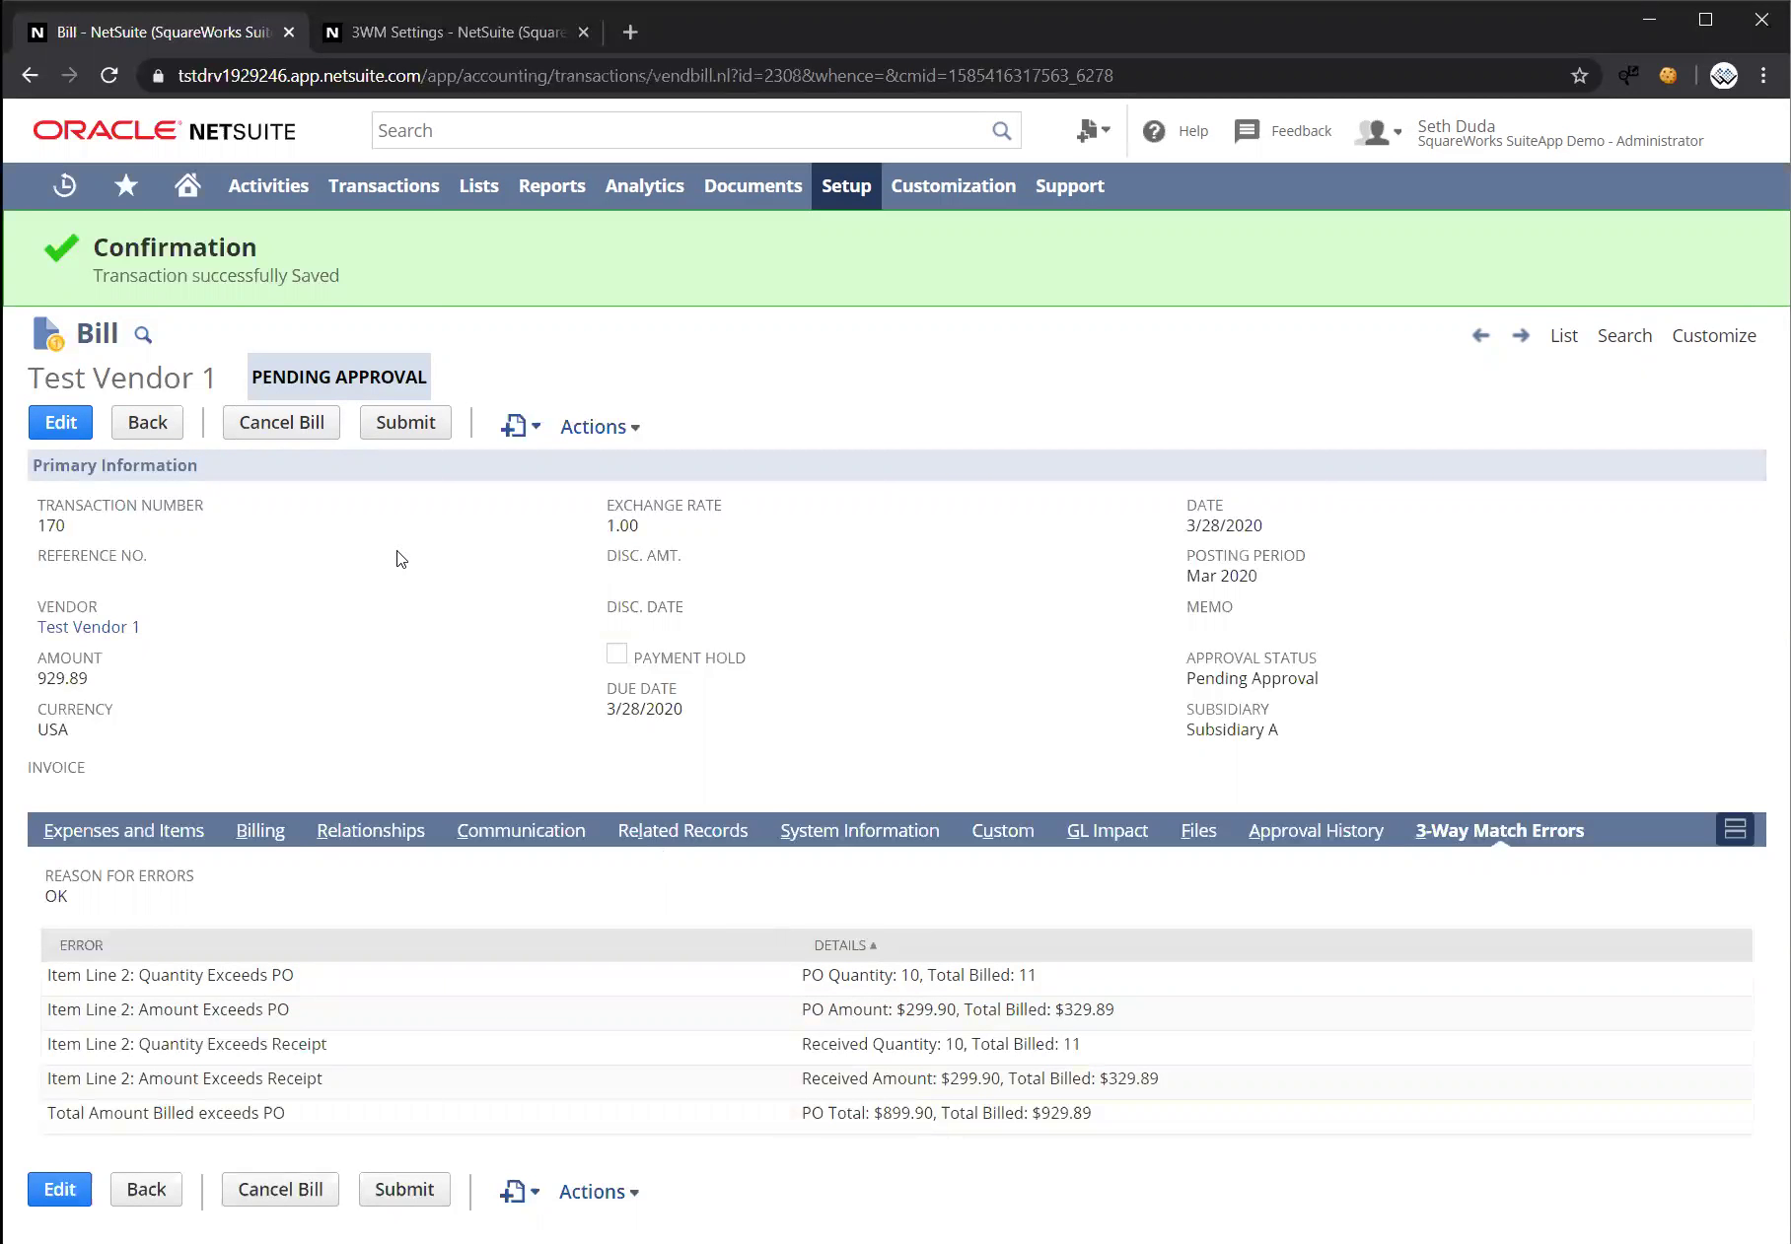
Submit bill 170 and review its pending approver at the 3-Way Match Approval step
left_click(424, 422)
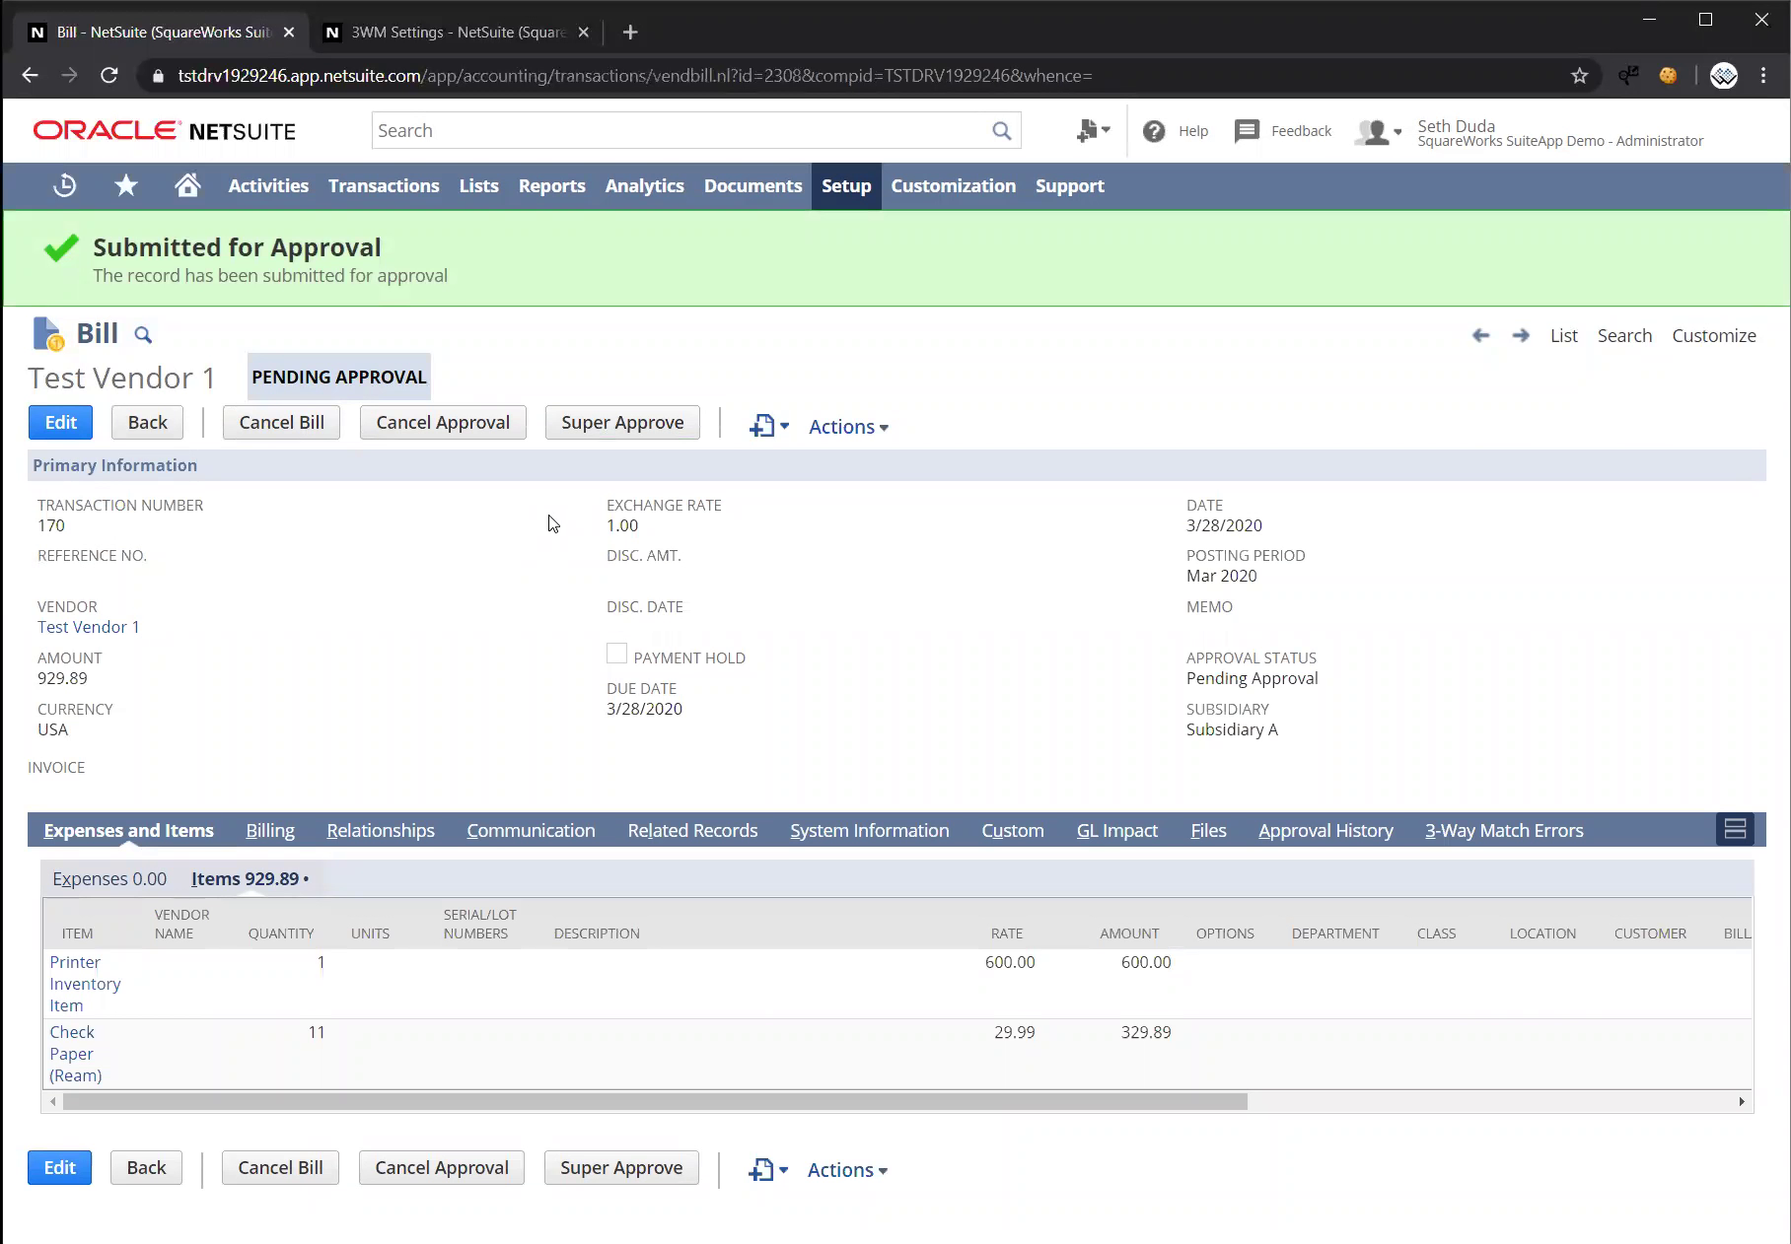
left_click(1318, 843)
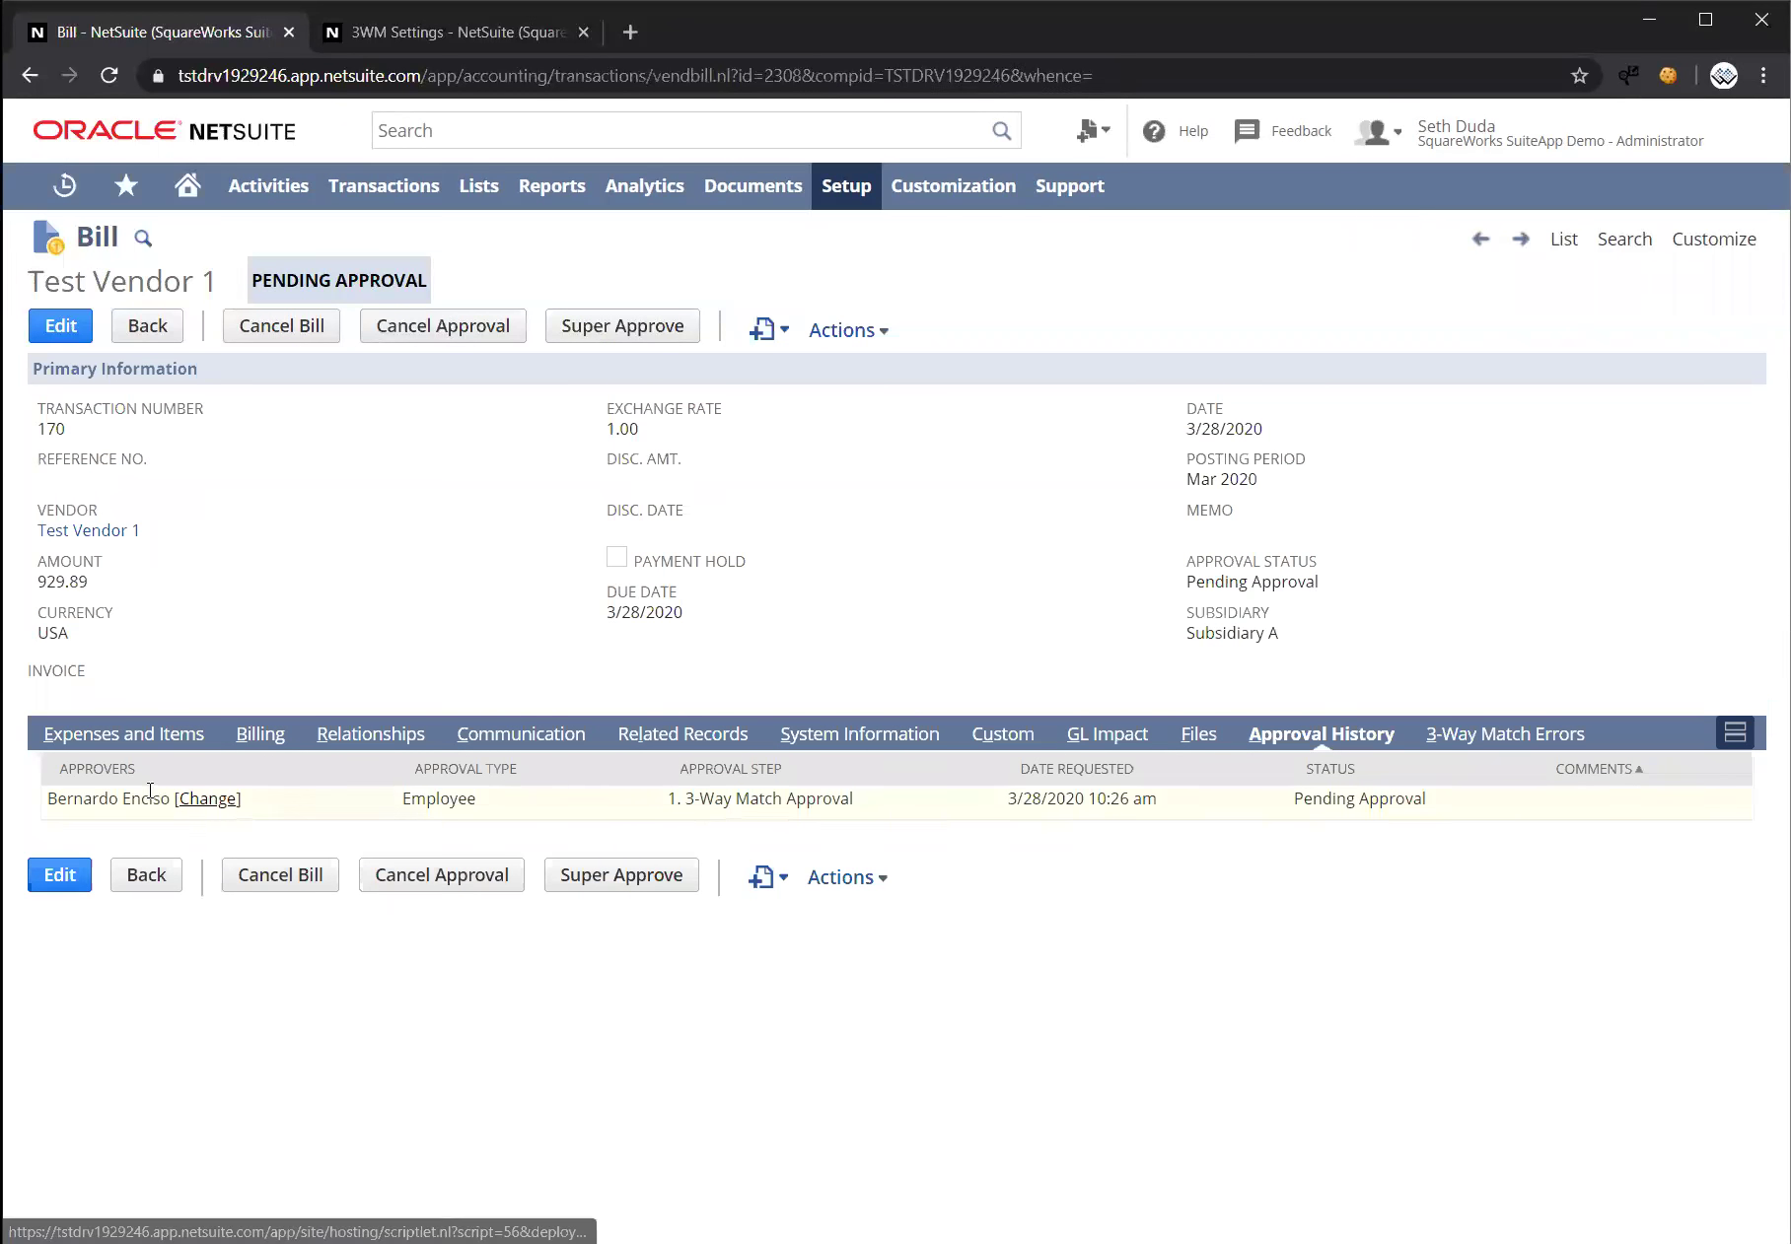
left_click_drag(69, 805, 161, 804)
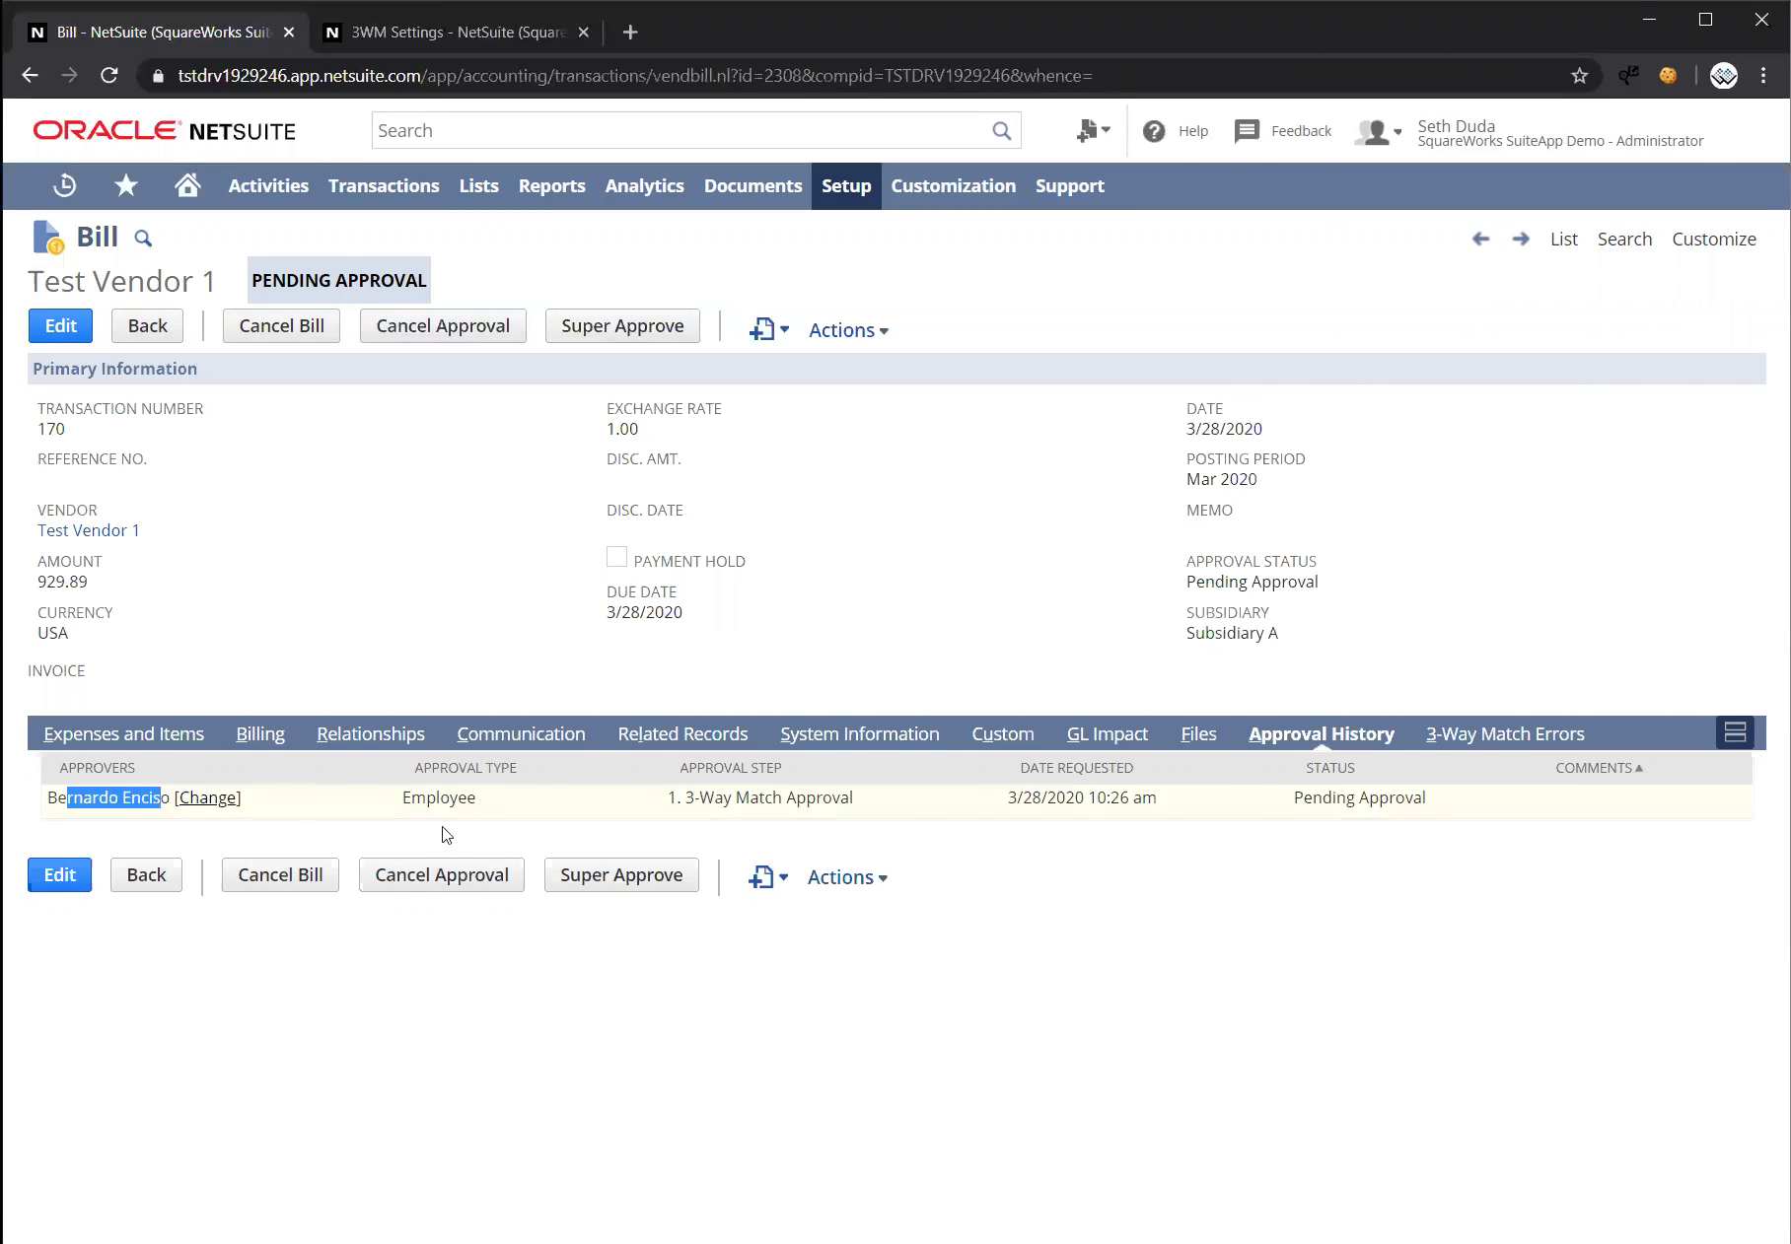
left_click_drag(671, 805, 877, 813)
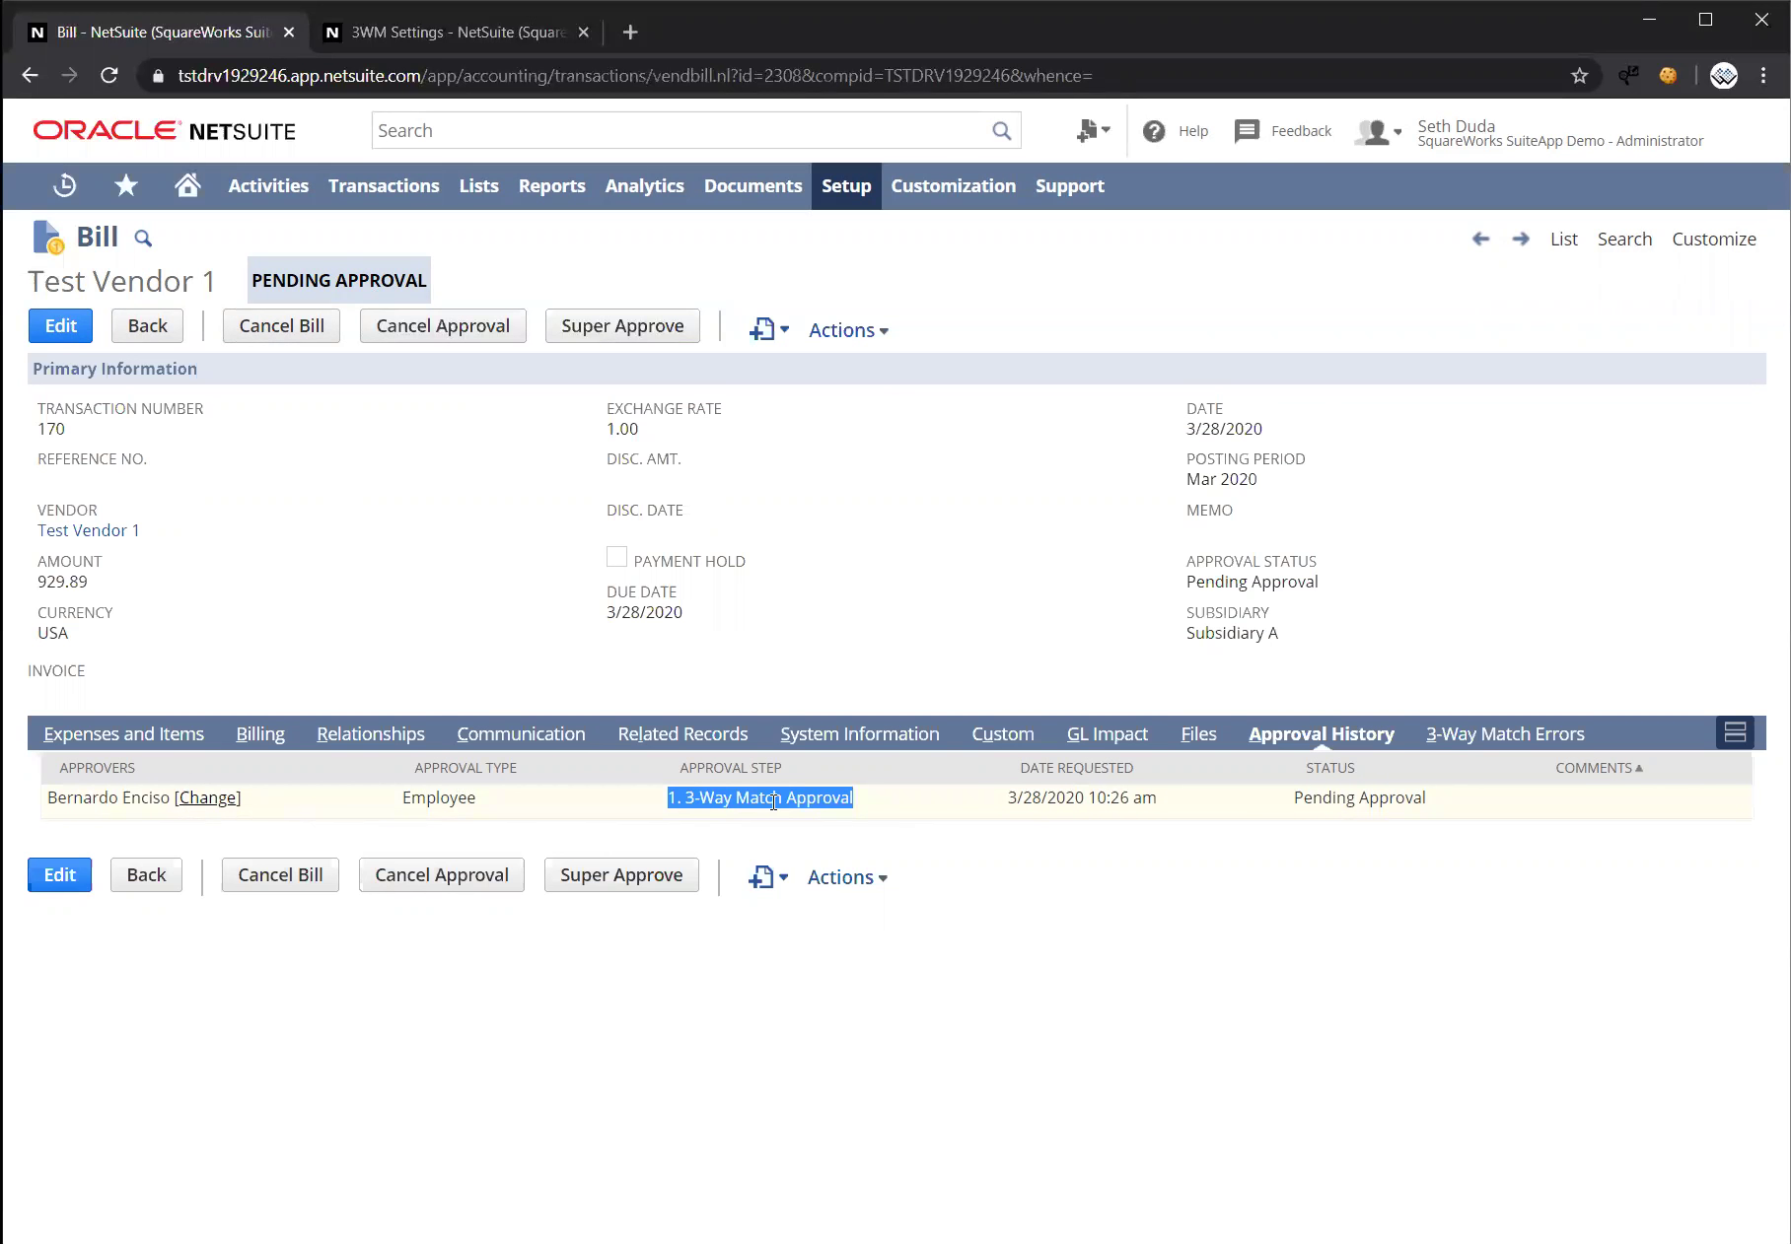
left_click(1264, 897)
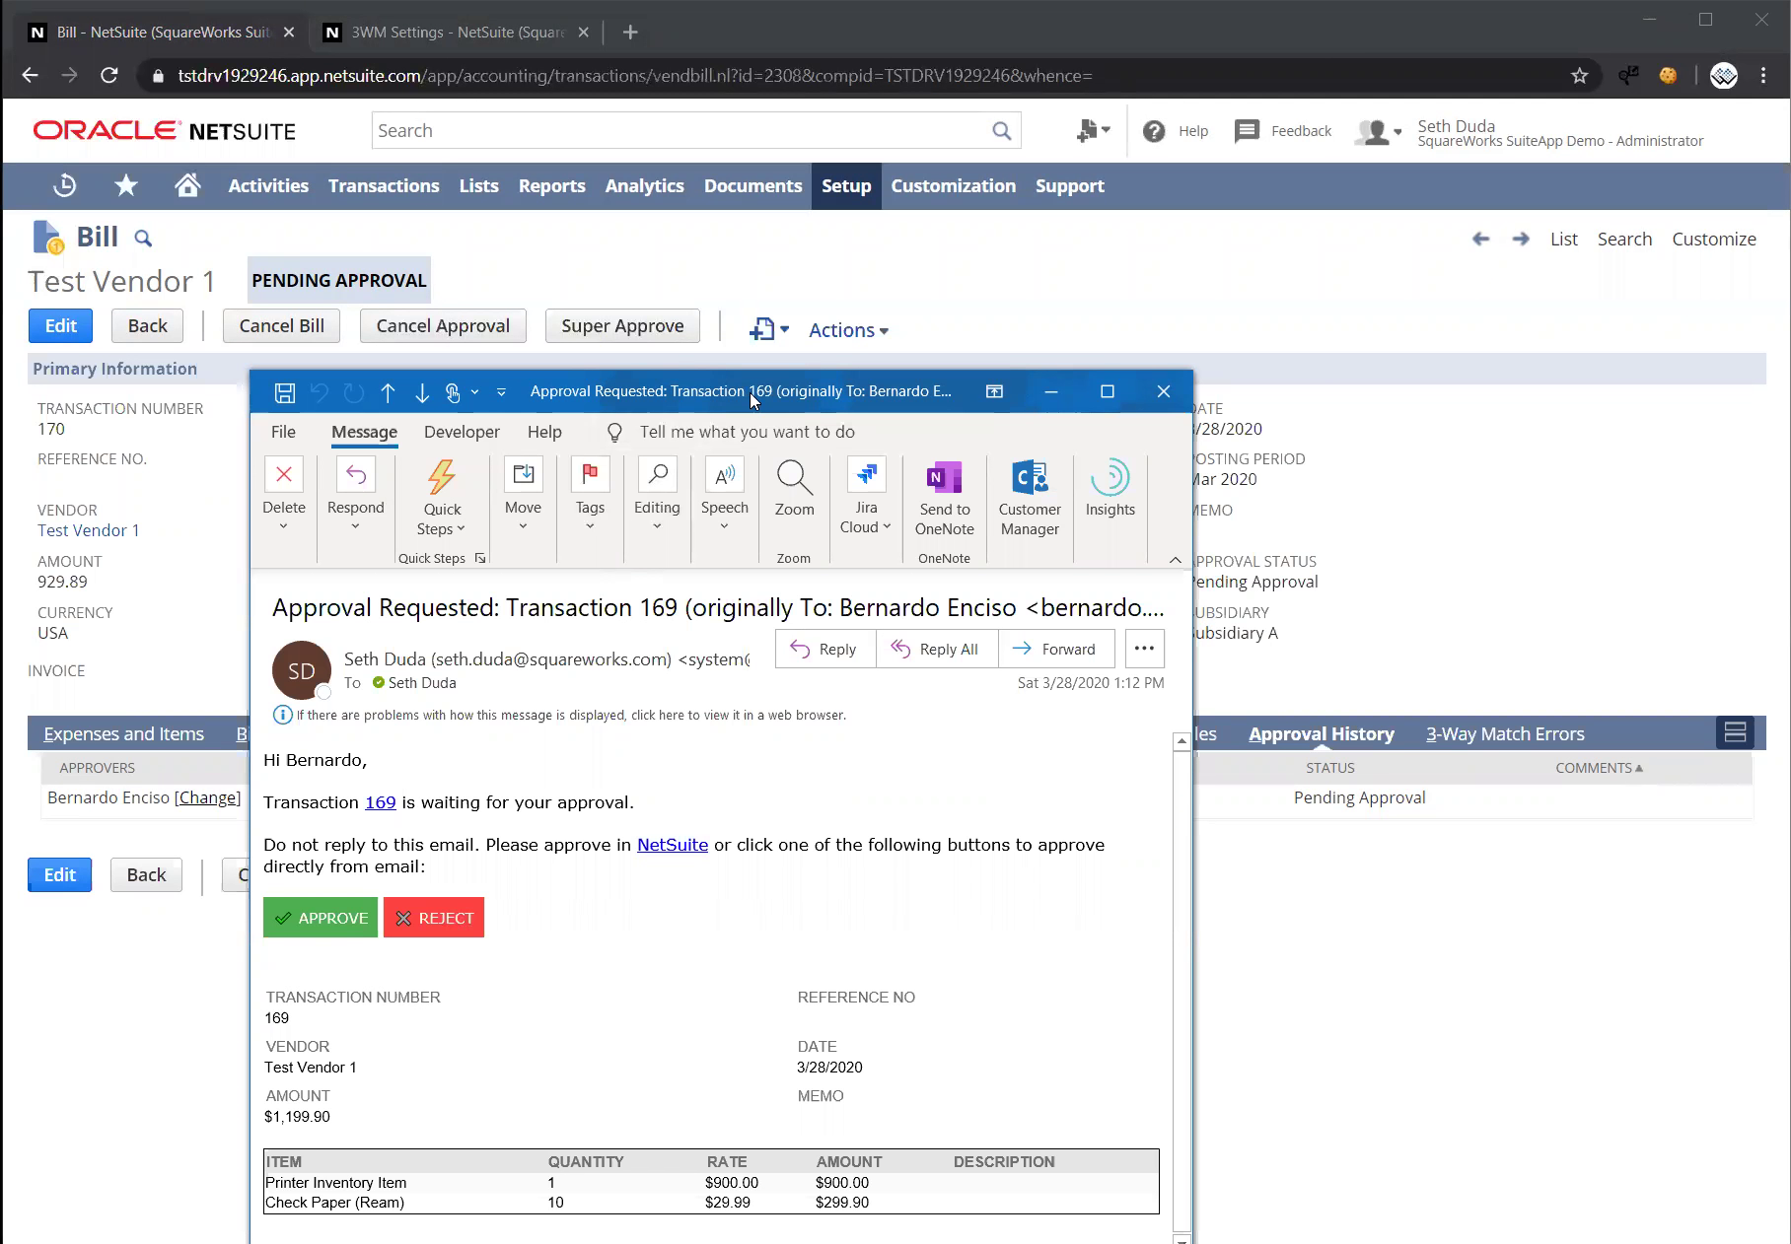
Review the approval request email for transaction 169
left_click_drag(749, 392, 971, 210)
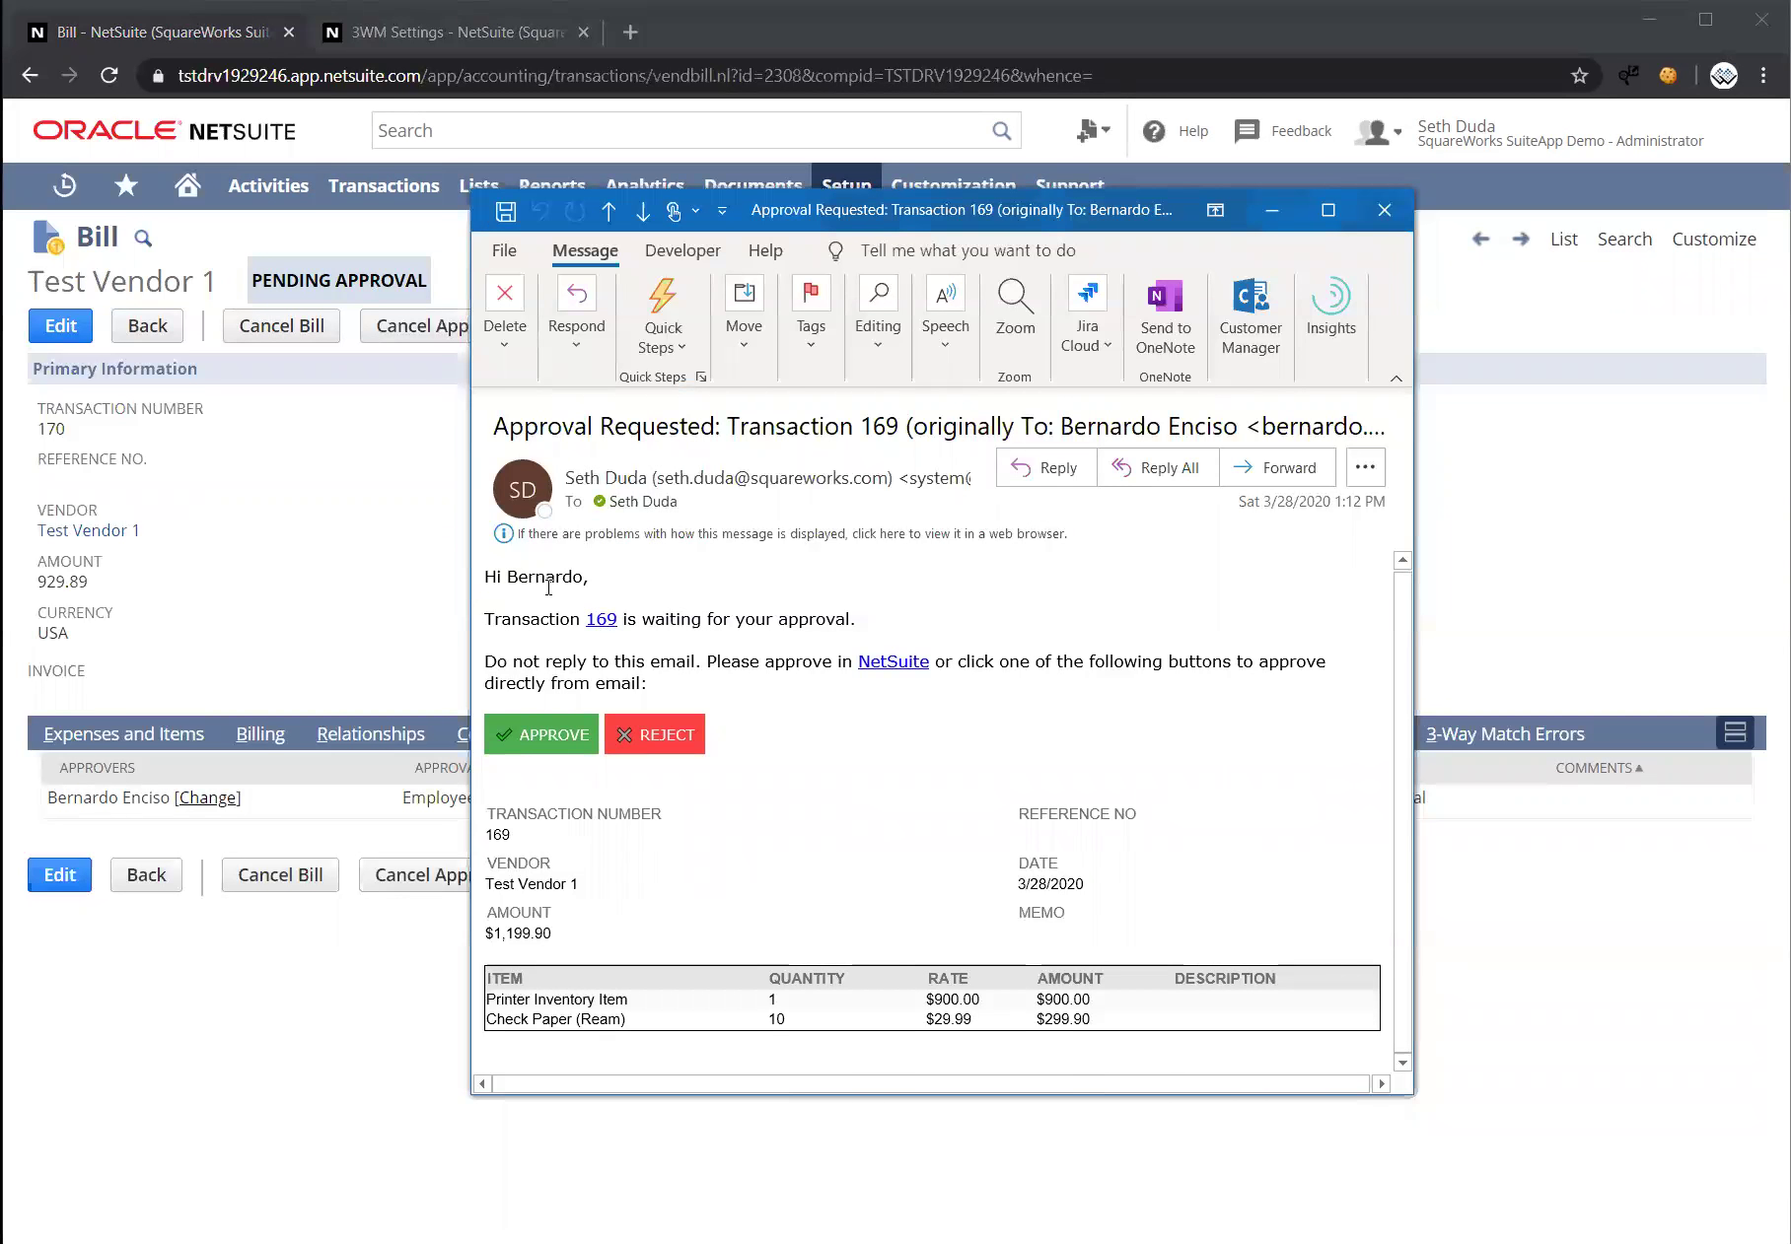
left_click_drag(592, 603, 855, 813)
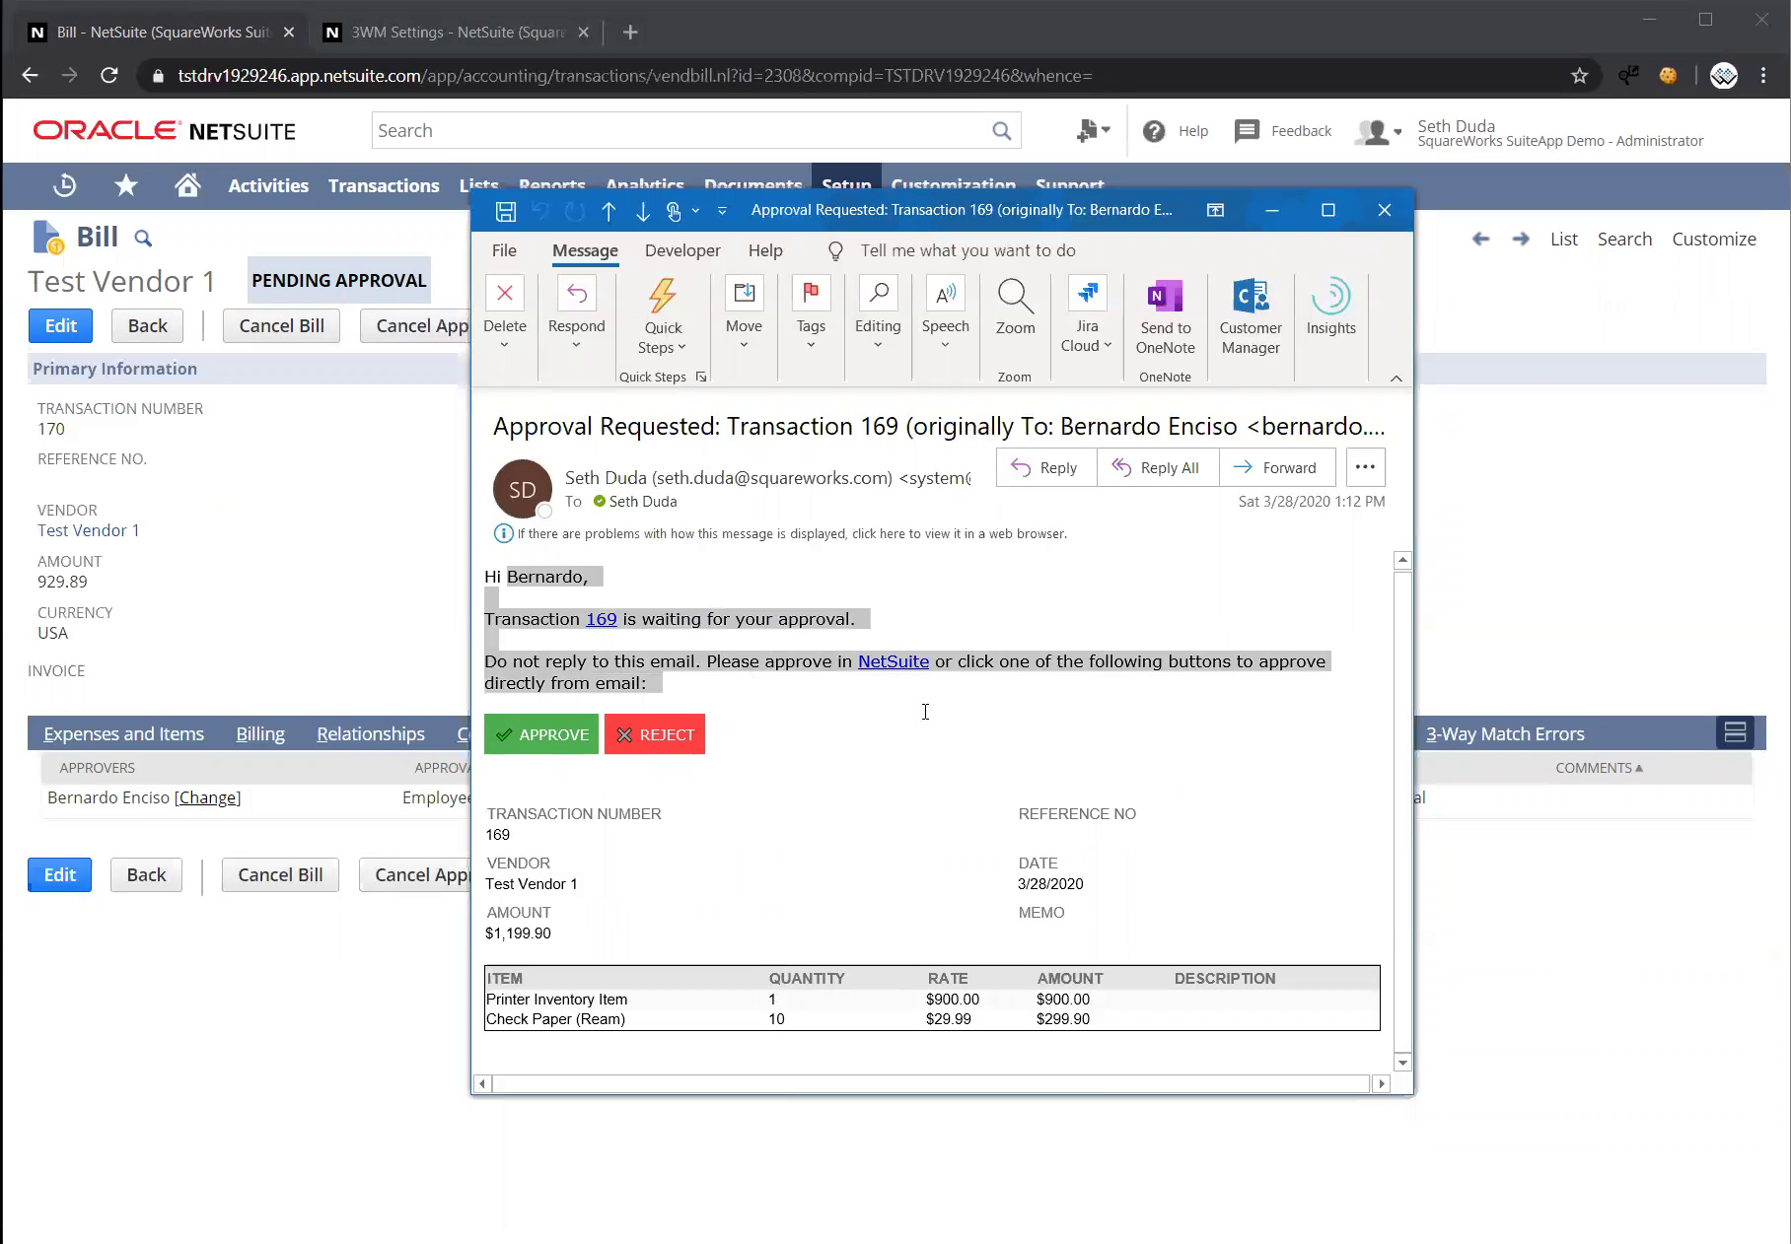
left_click(787, 840)
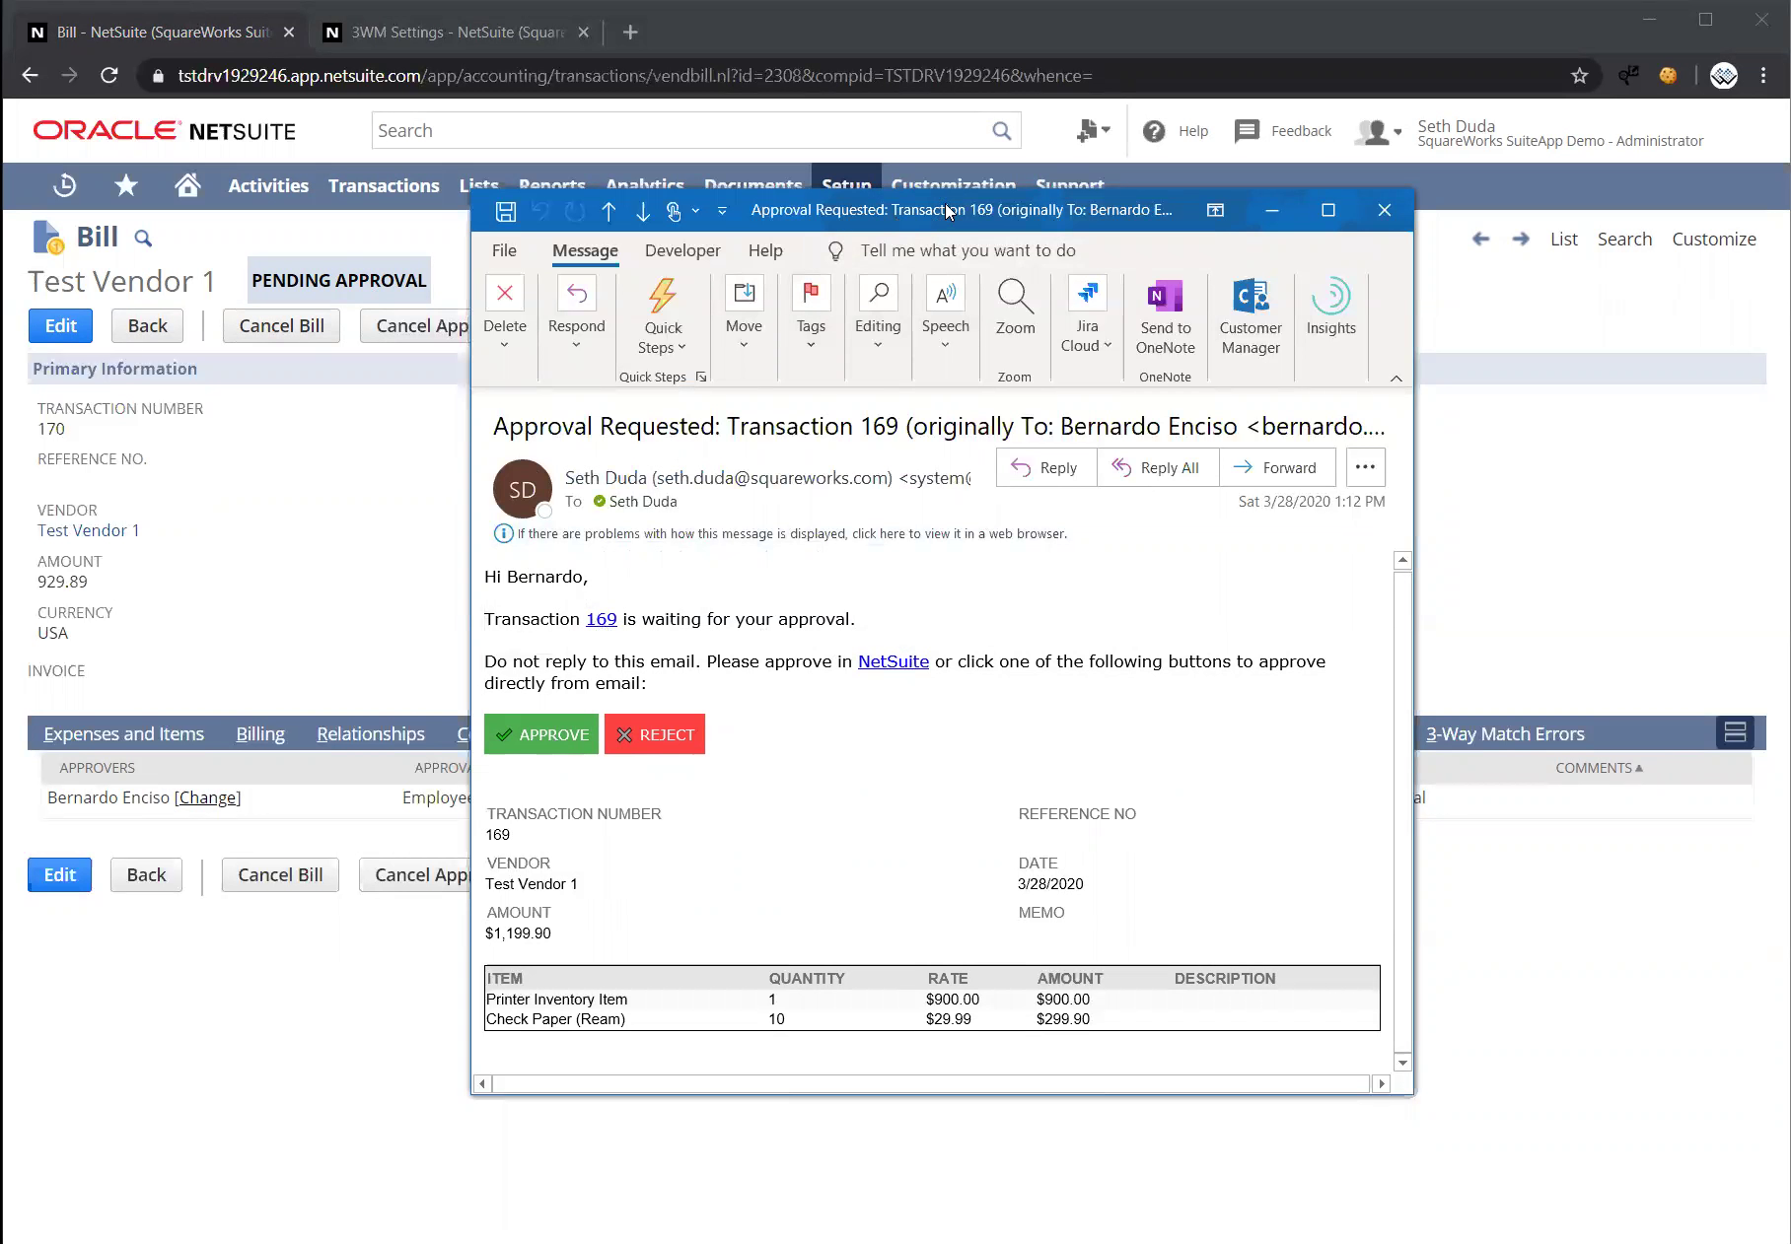
left_click_drag(946, 210, 1043, 234)
Draft an APPROVE reply from the email, then close it without saving
left_click(641, 764)
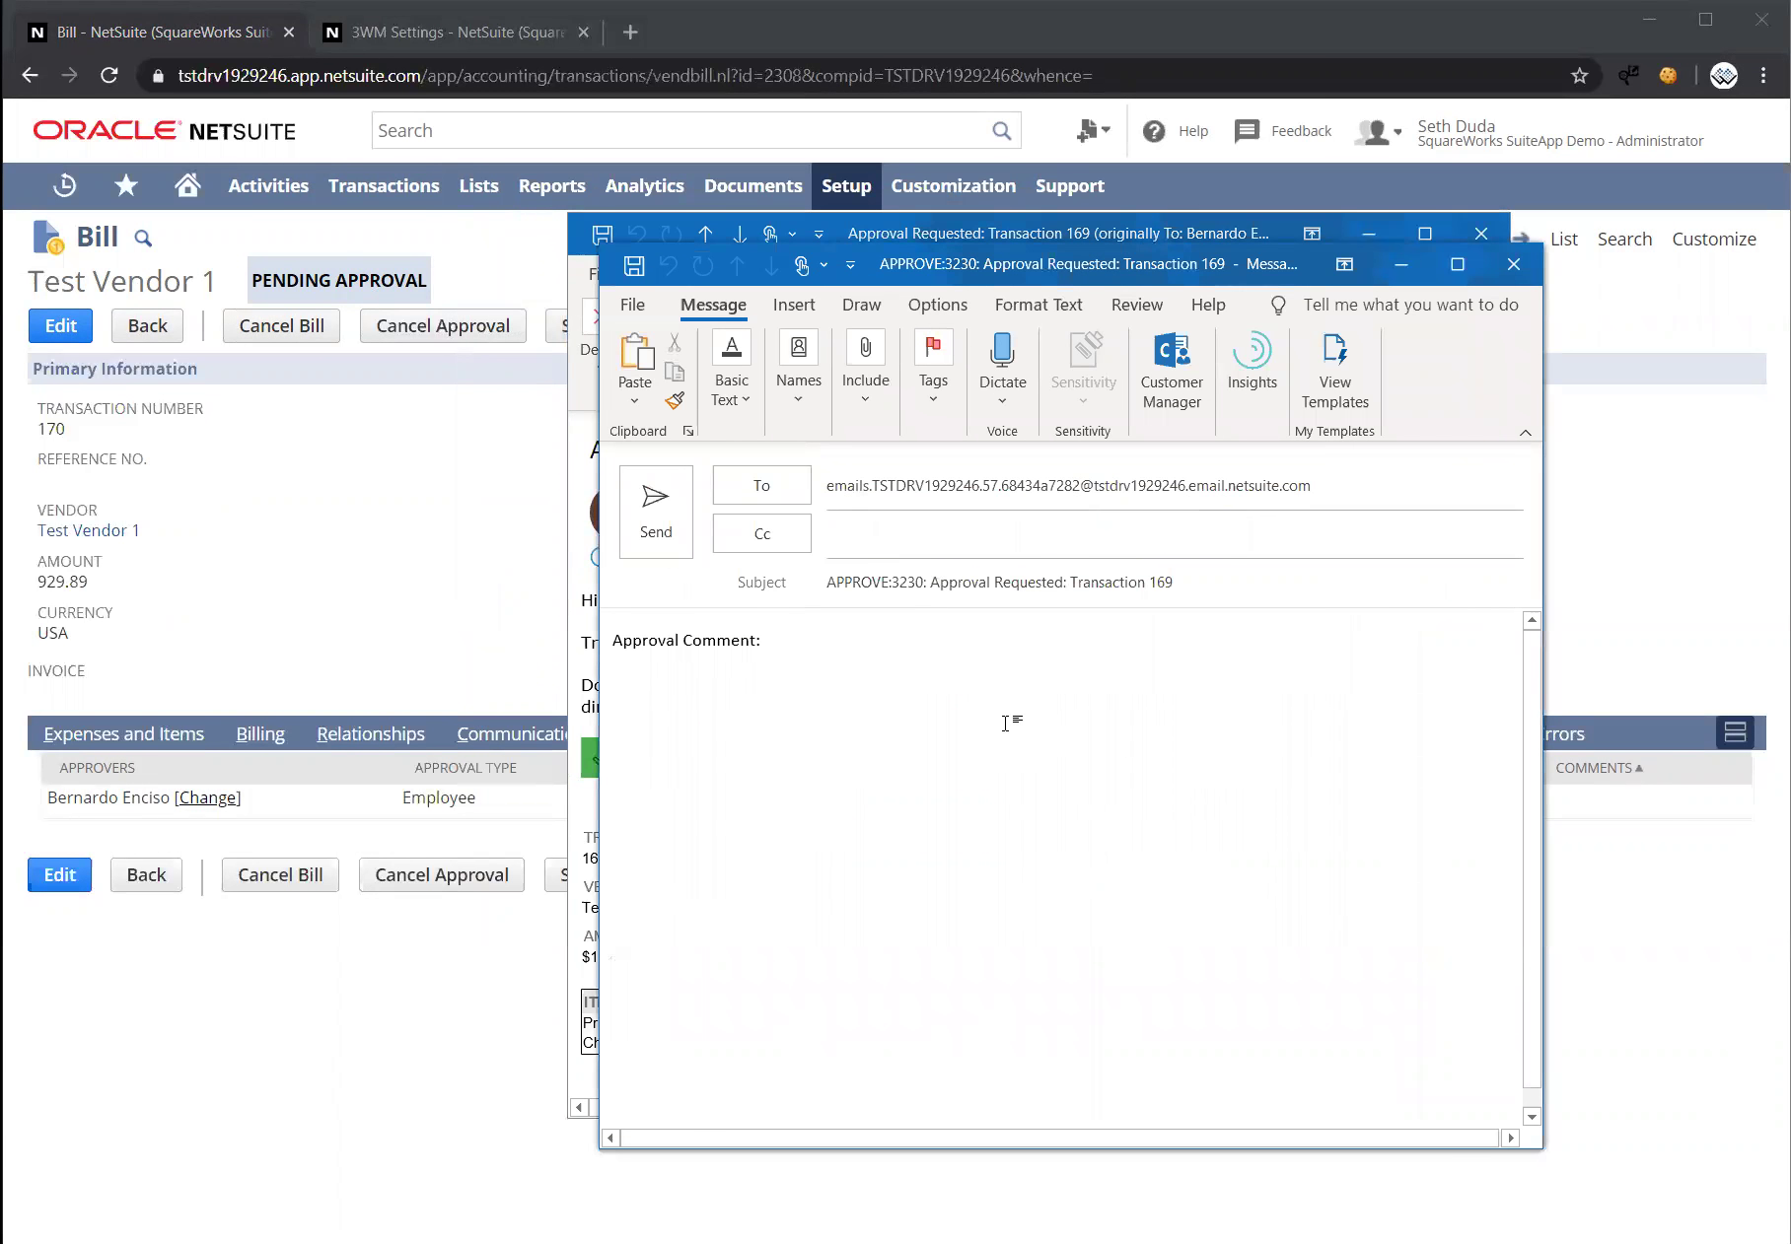
left_click(990, 651)
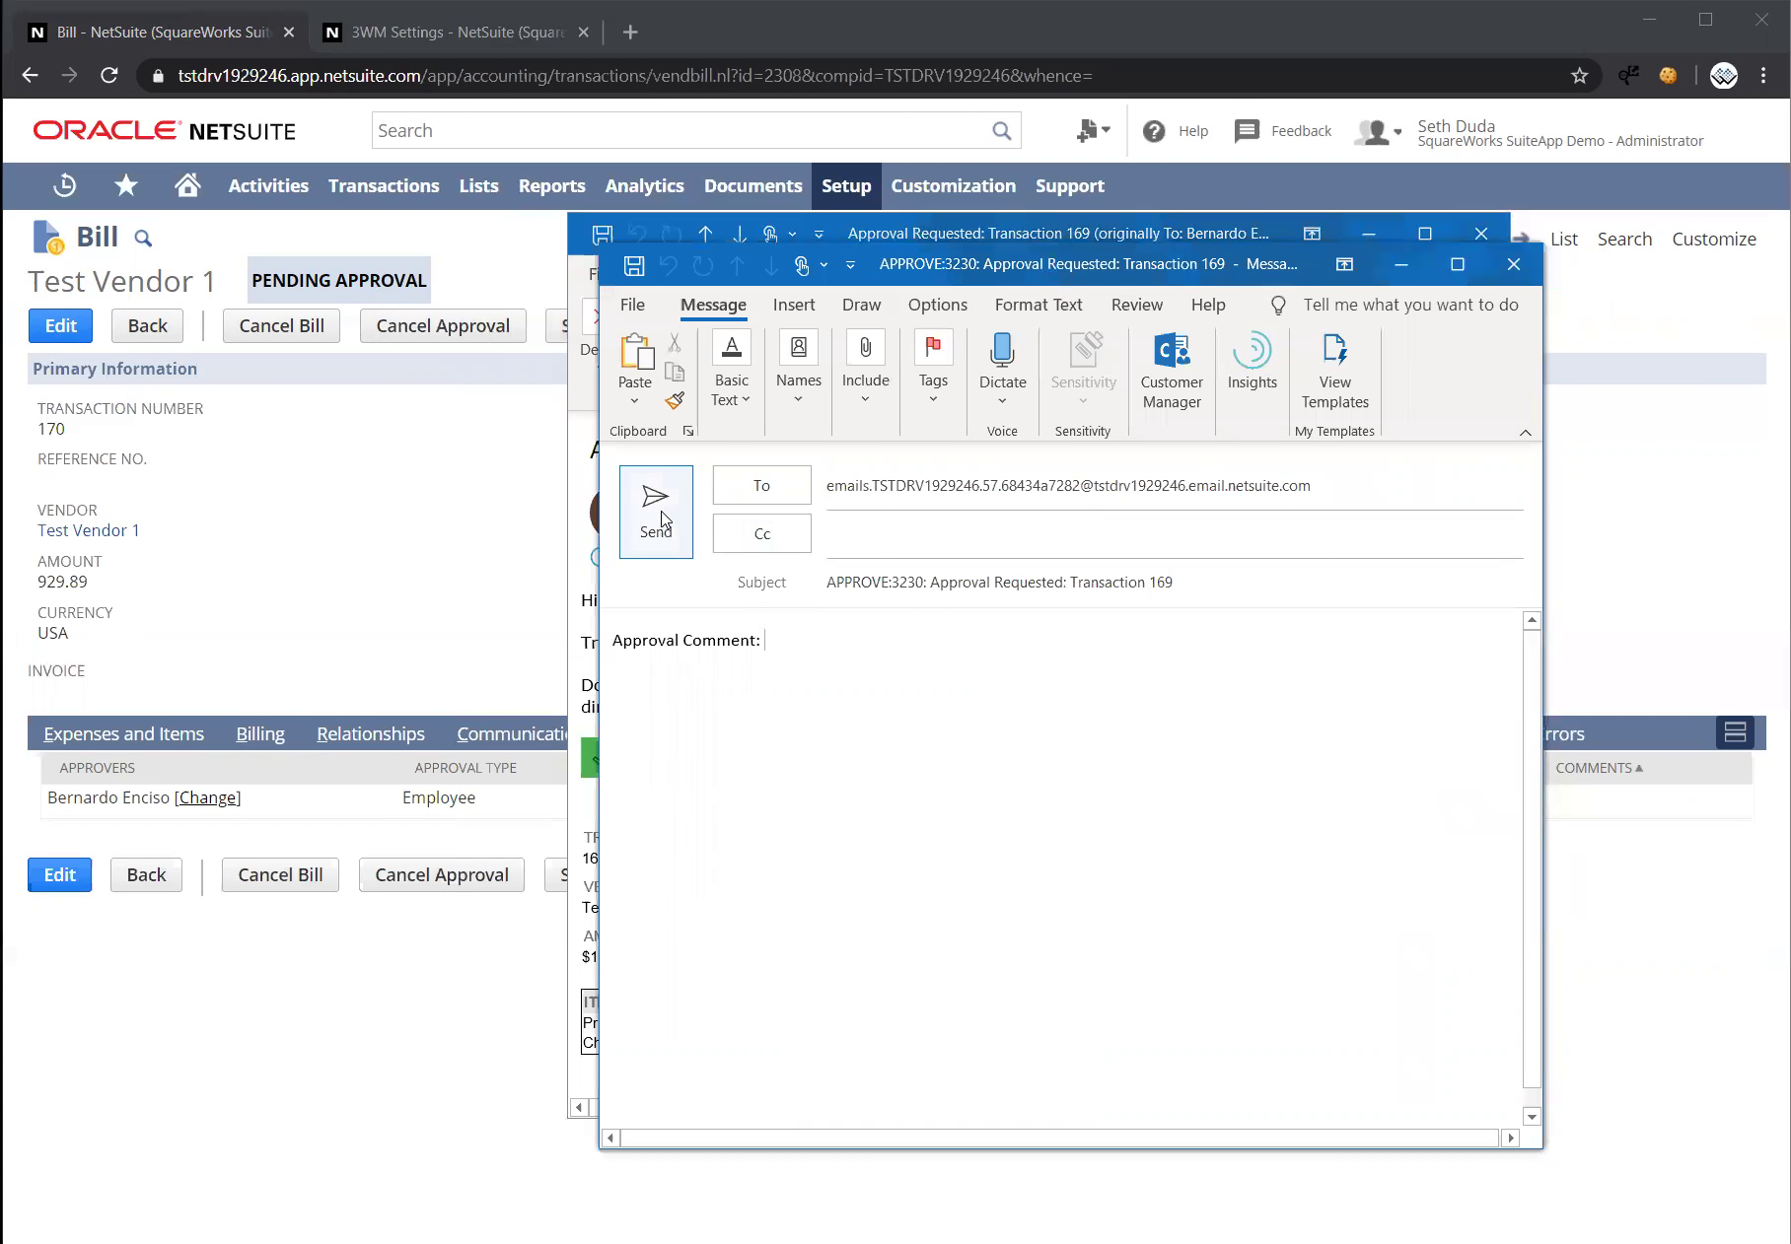
left_click(1519, 271)
left_click(327, 739)
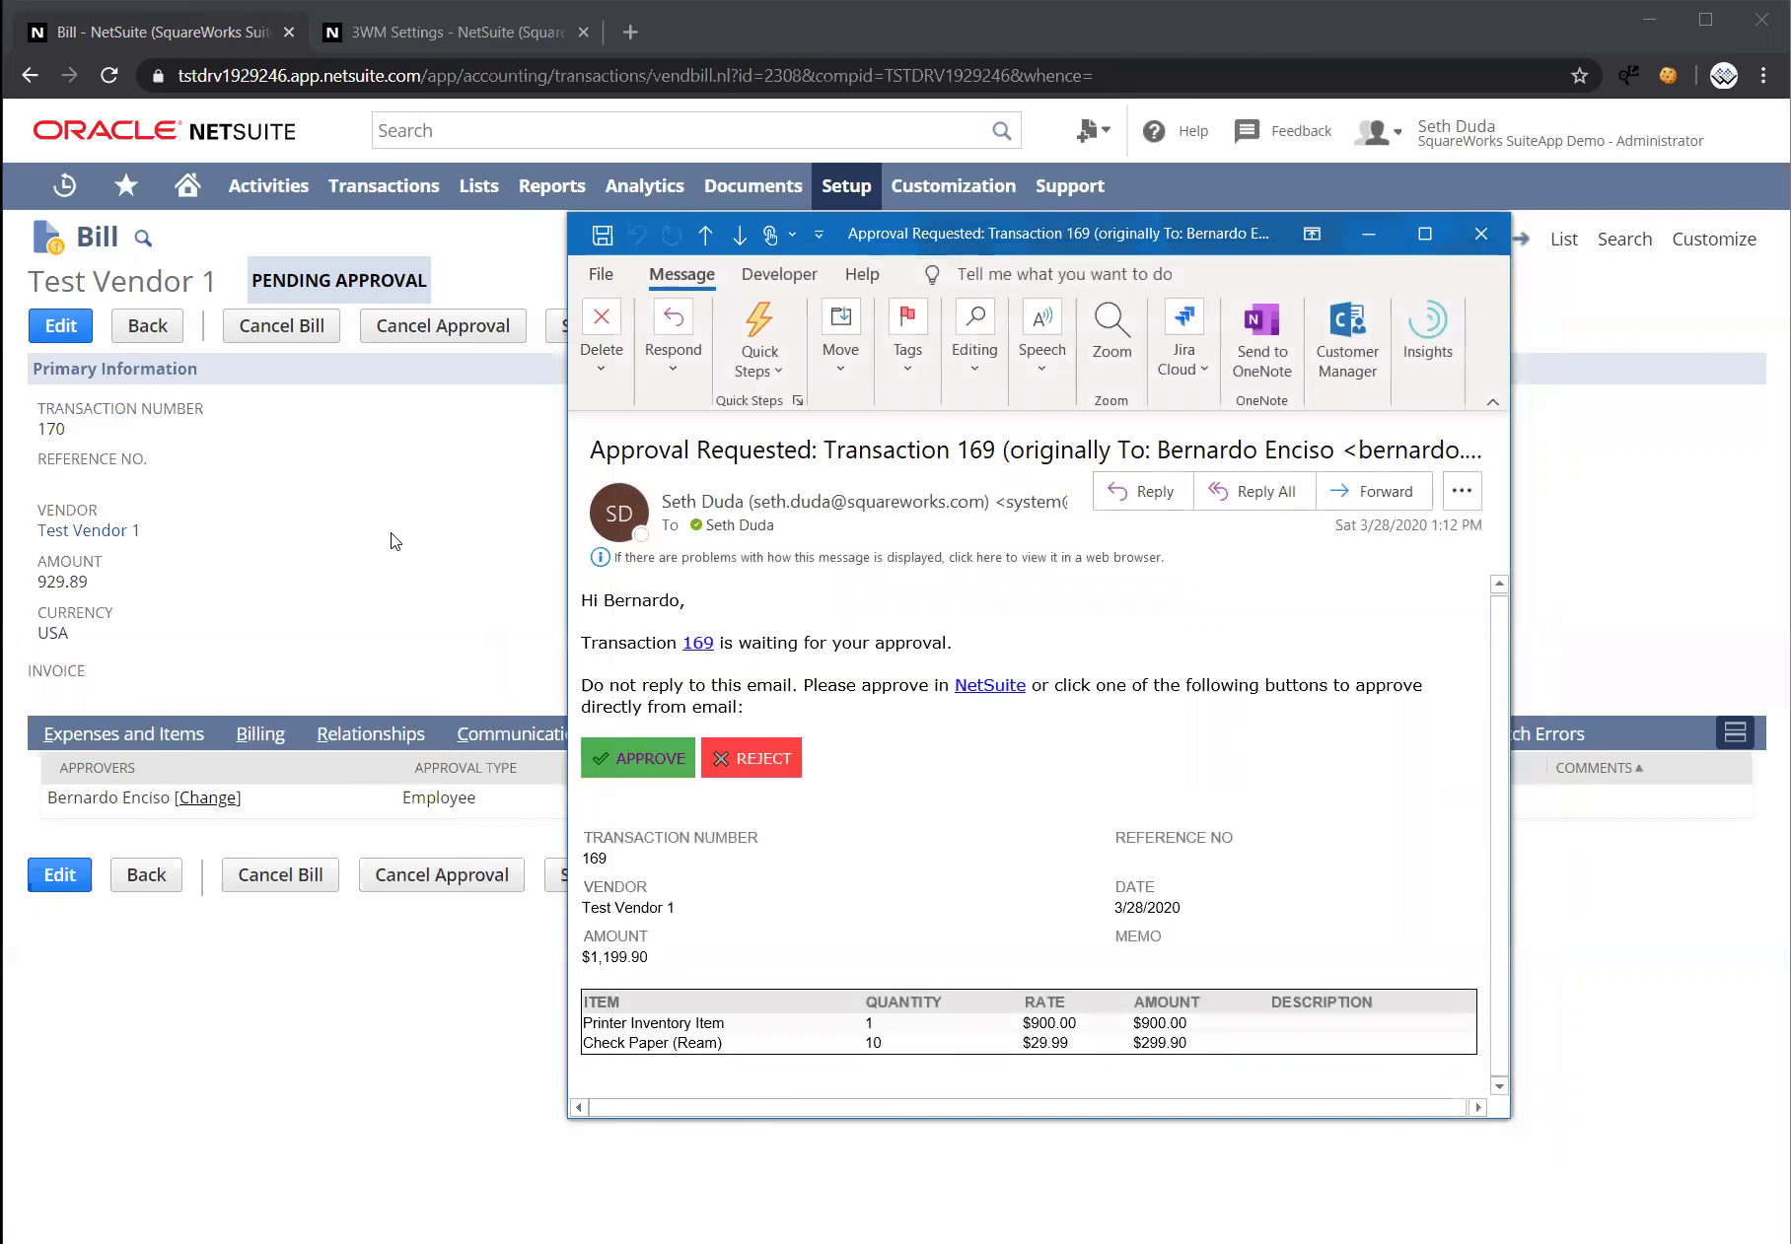
Bring the NetSuite bill 170 page back in front of the Outlook email
left_click(395, 541)
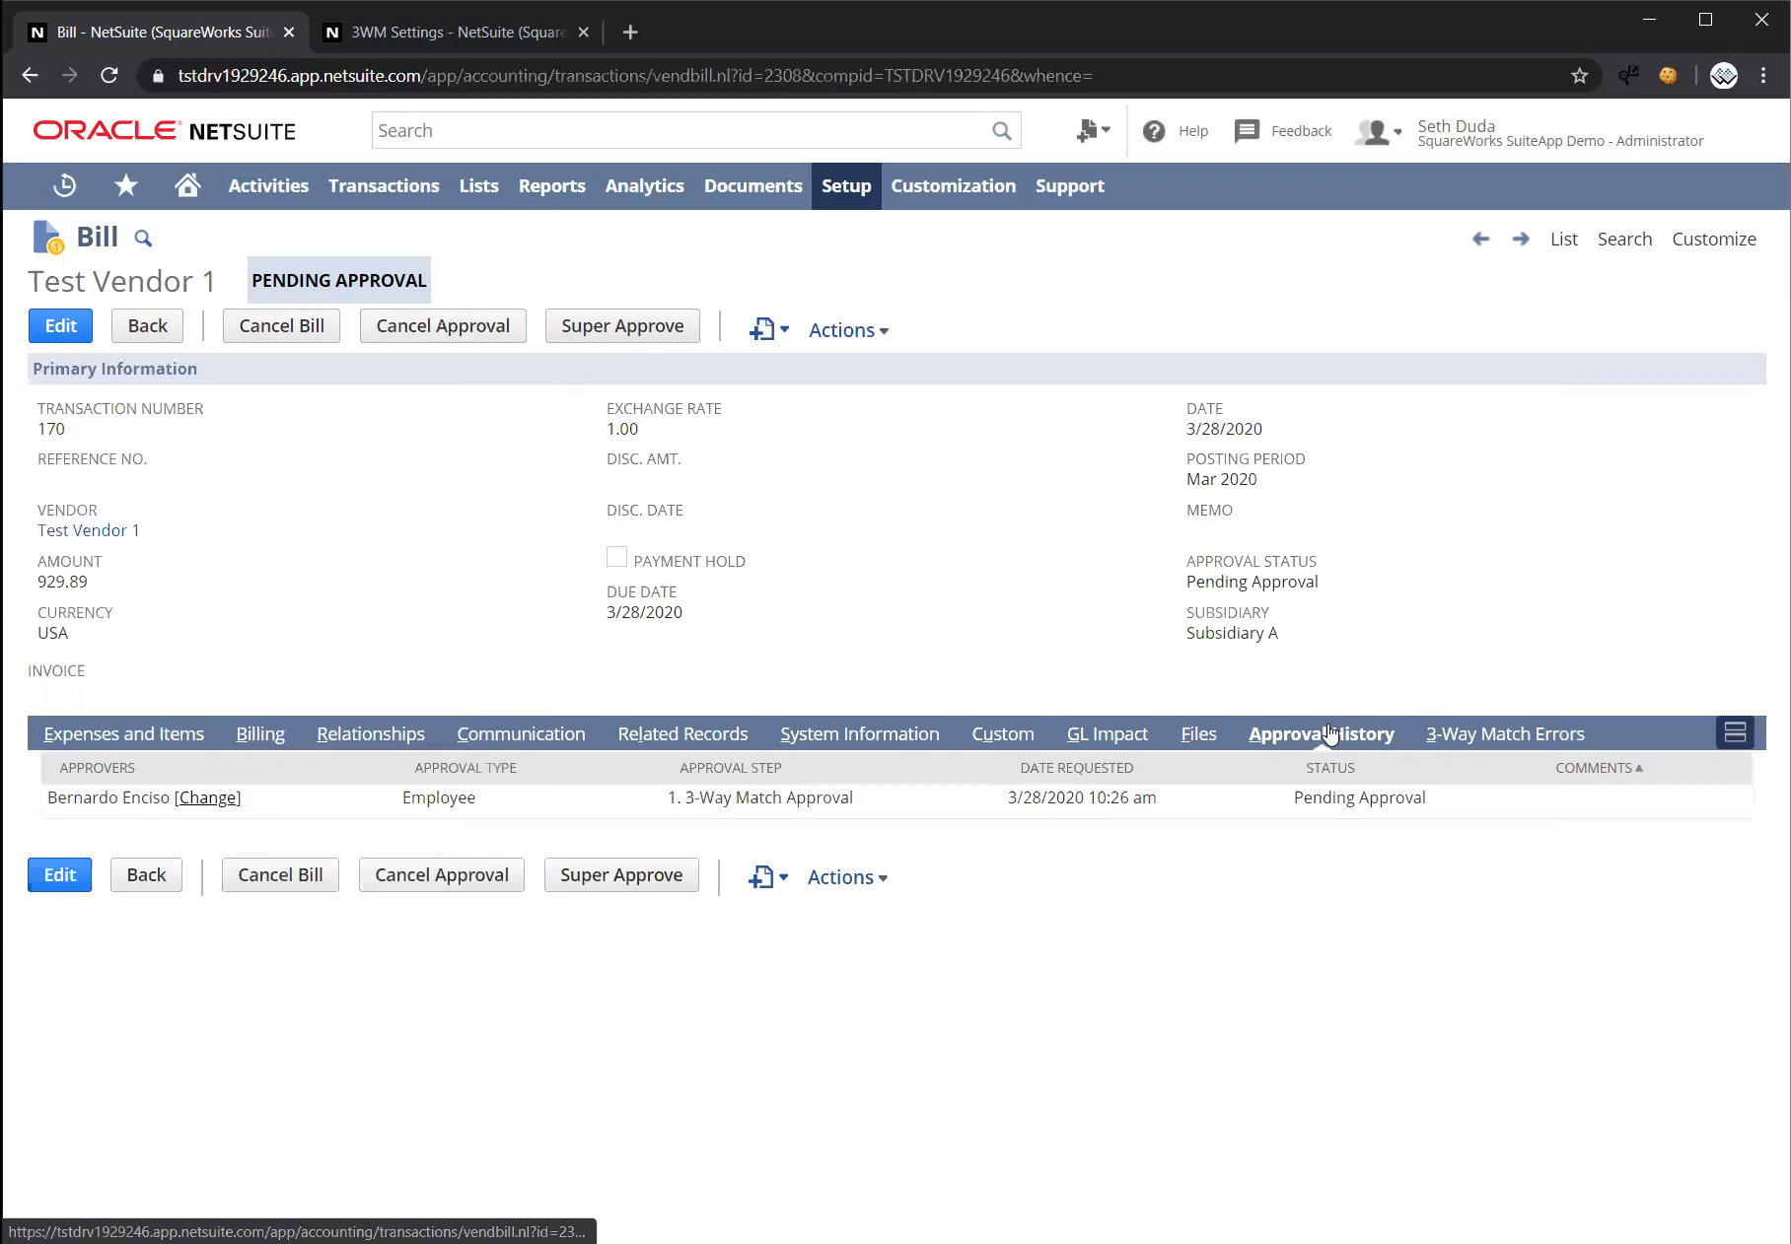
In Change Approver, search for an employee by name and add them as a second approver
left_click(221, 798)
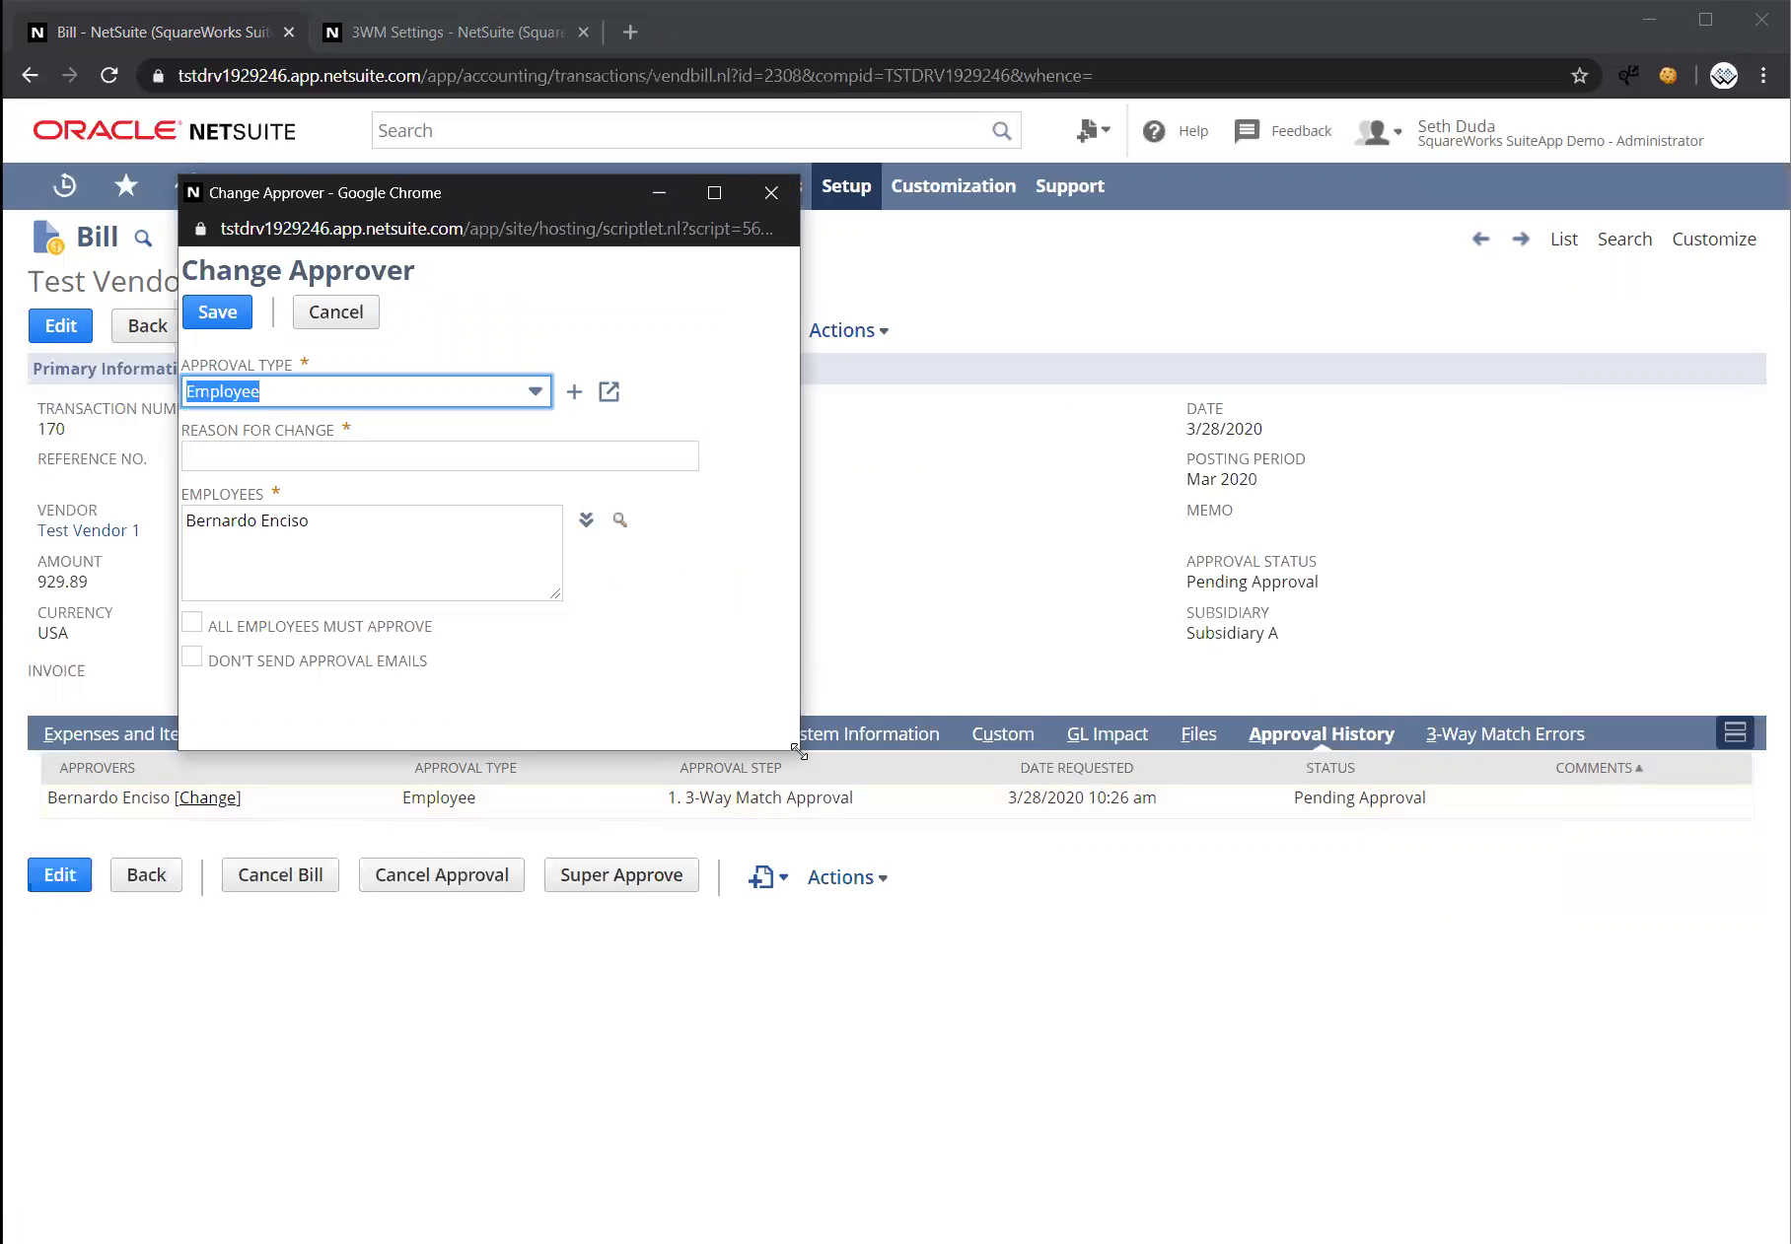
left_click_drag(799, 751, 906, 733)
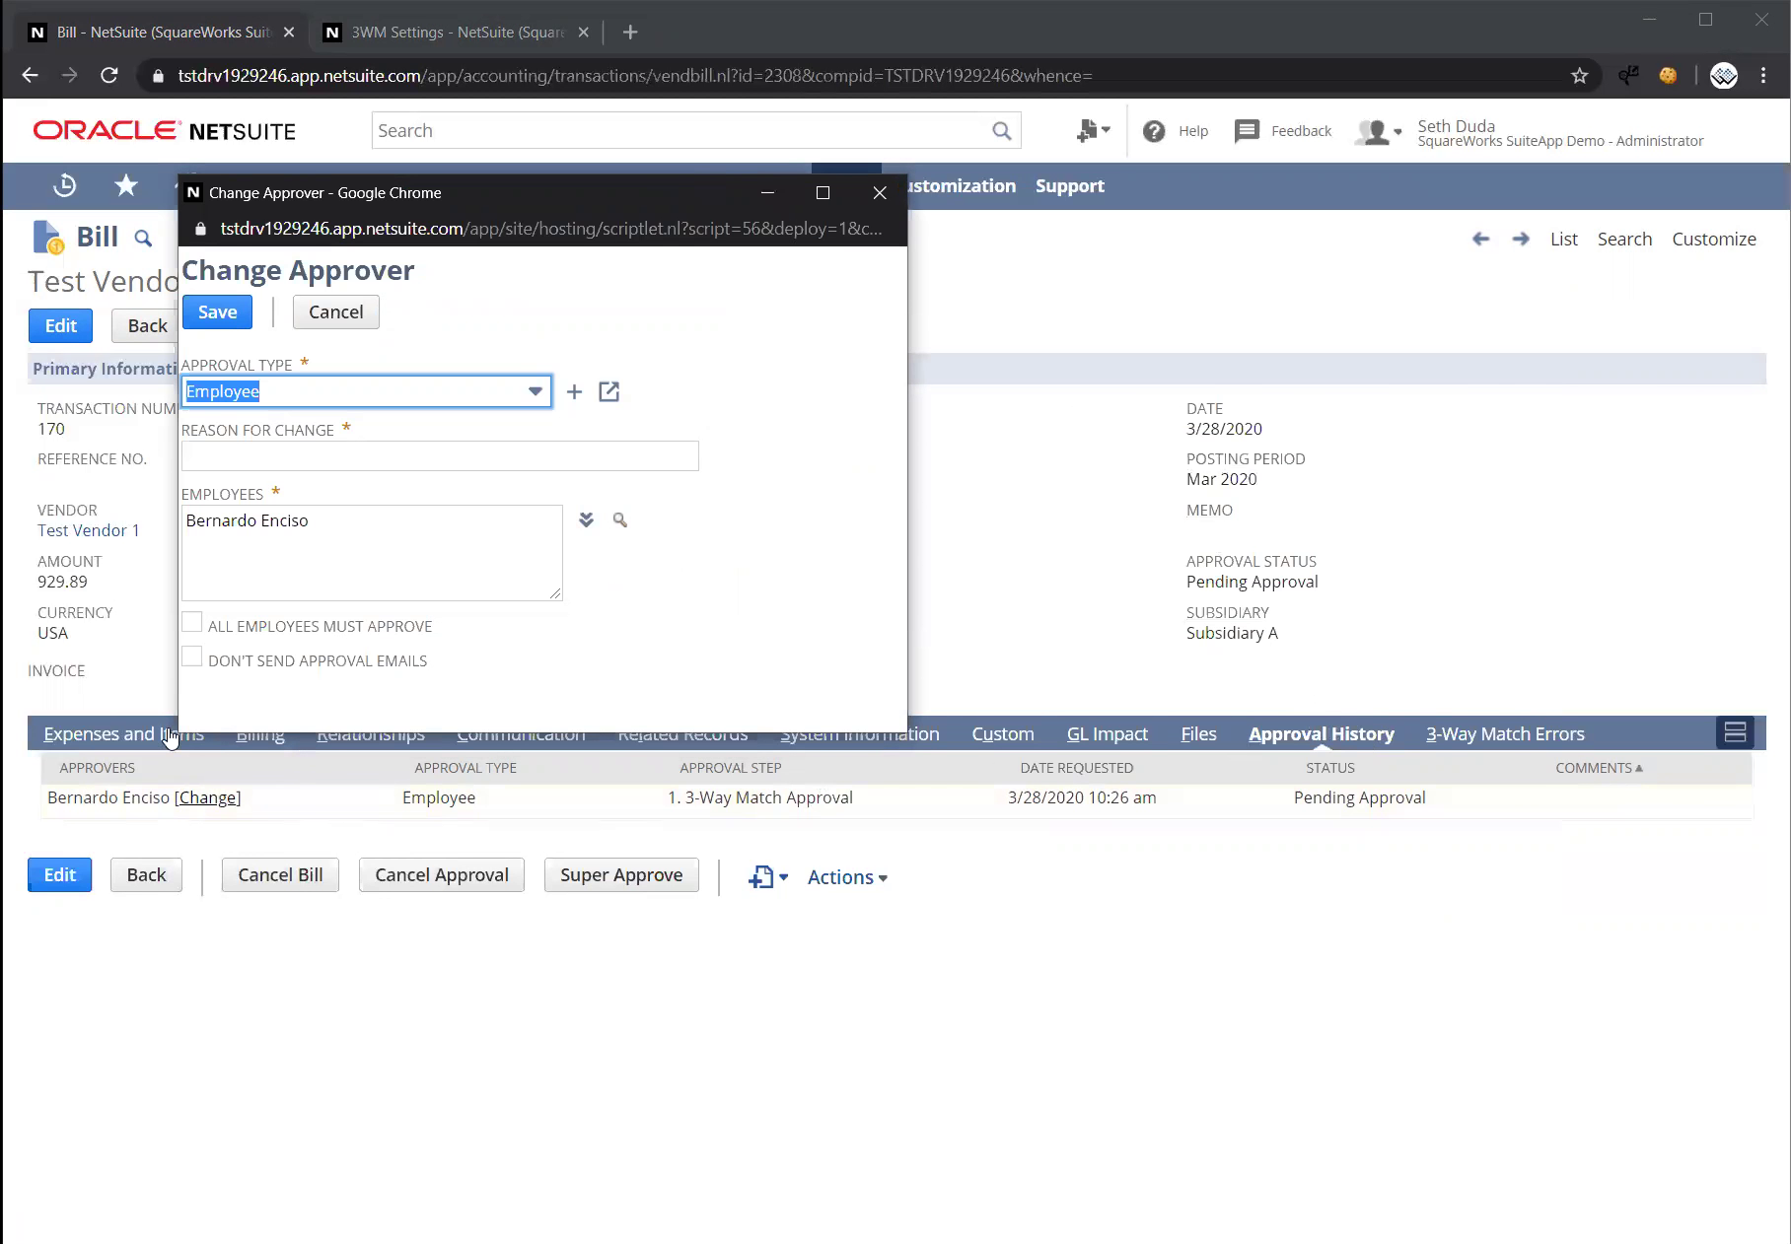
left_click(407, 548)
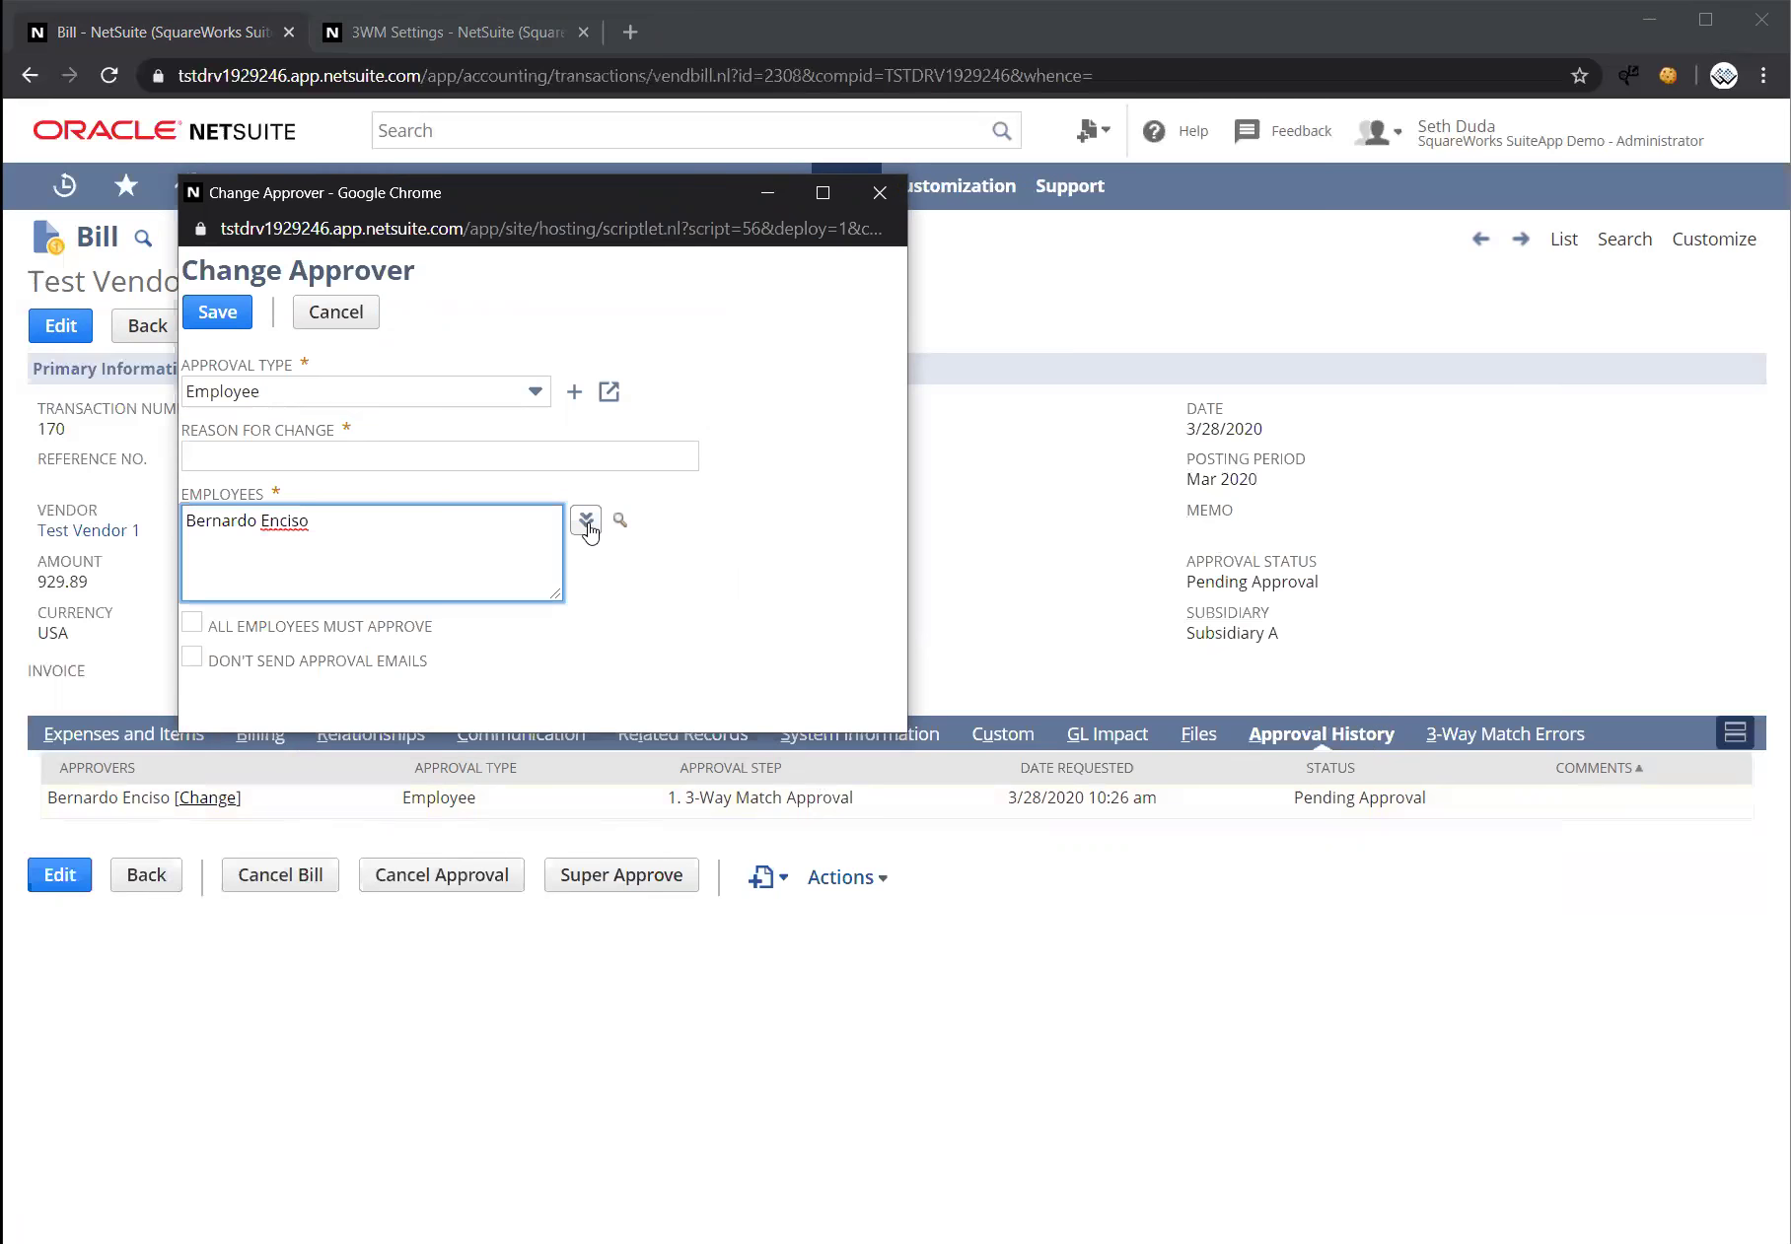
left_click(587, 522)
left_click(523, 277)
left_click(341, 334)
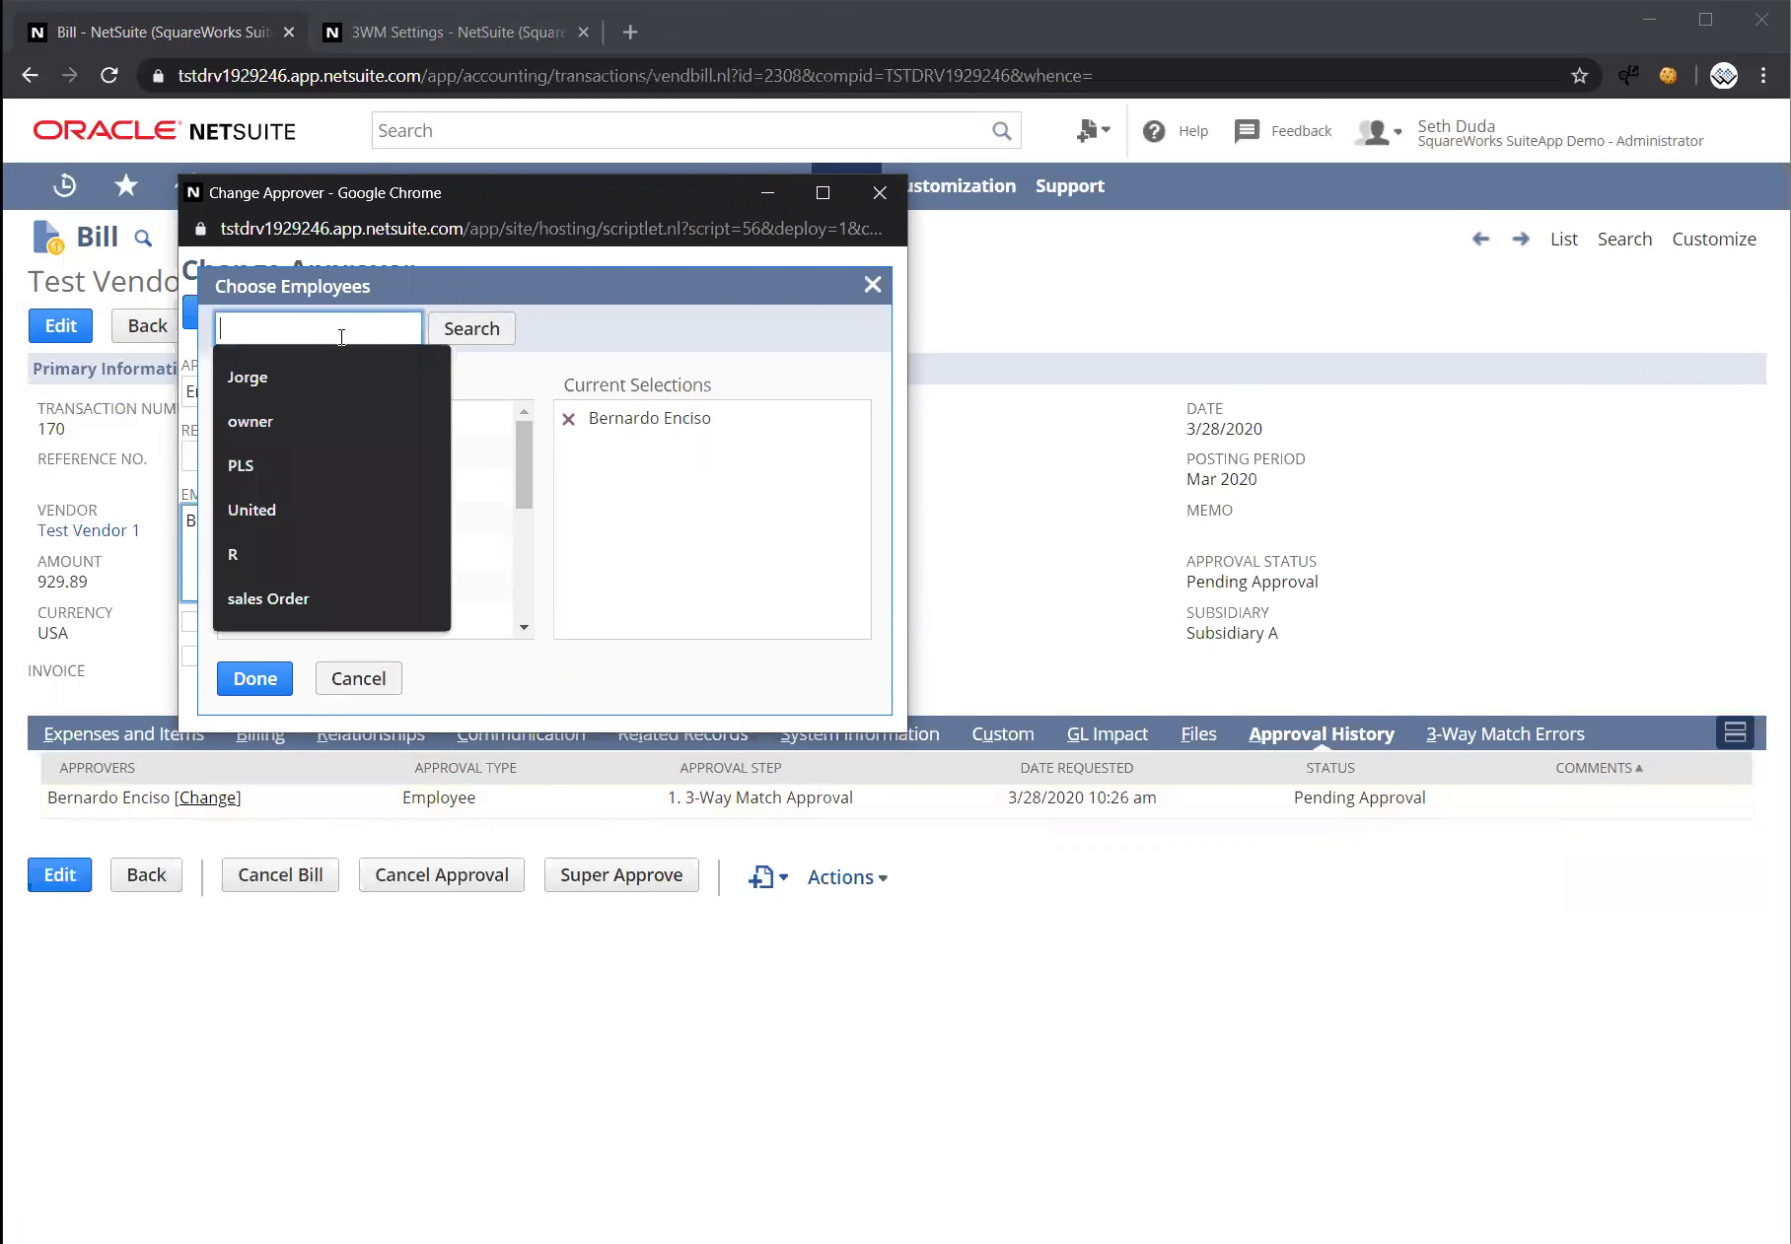
type("Seth")
left_click(471, 328)
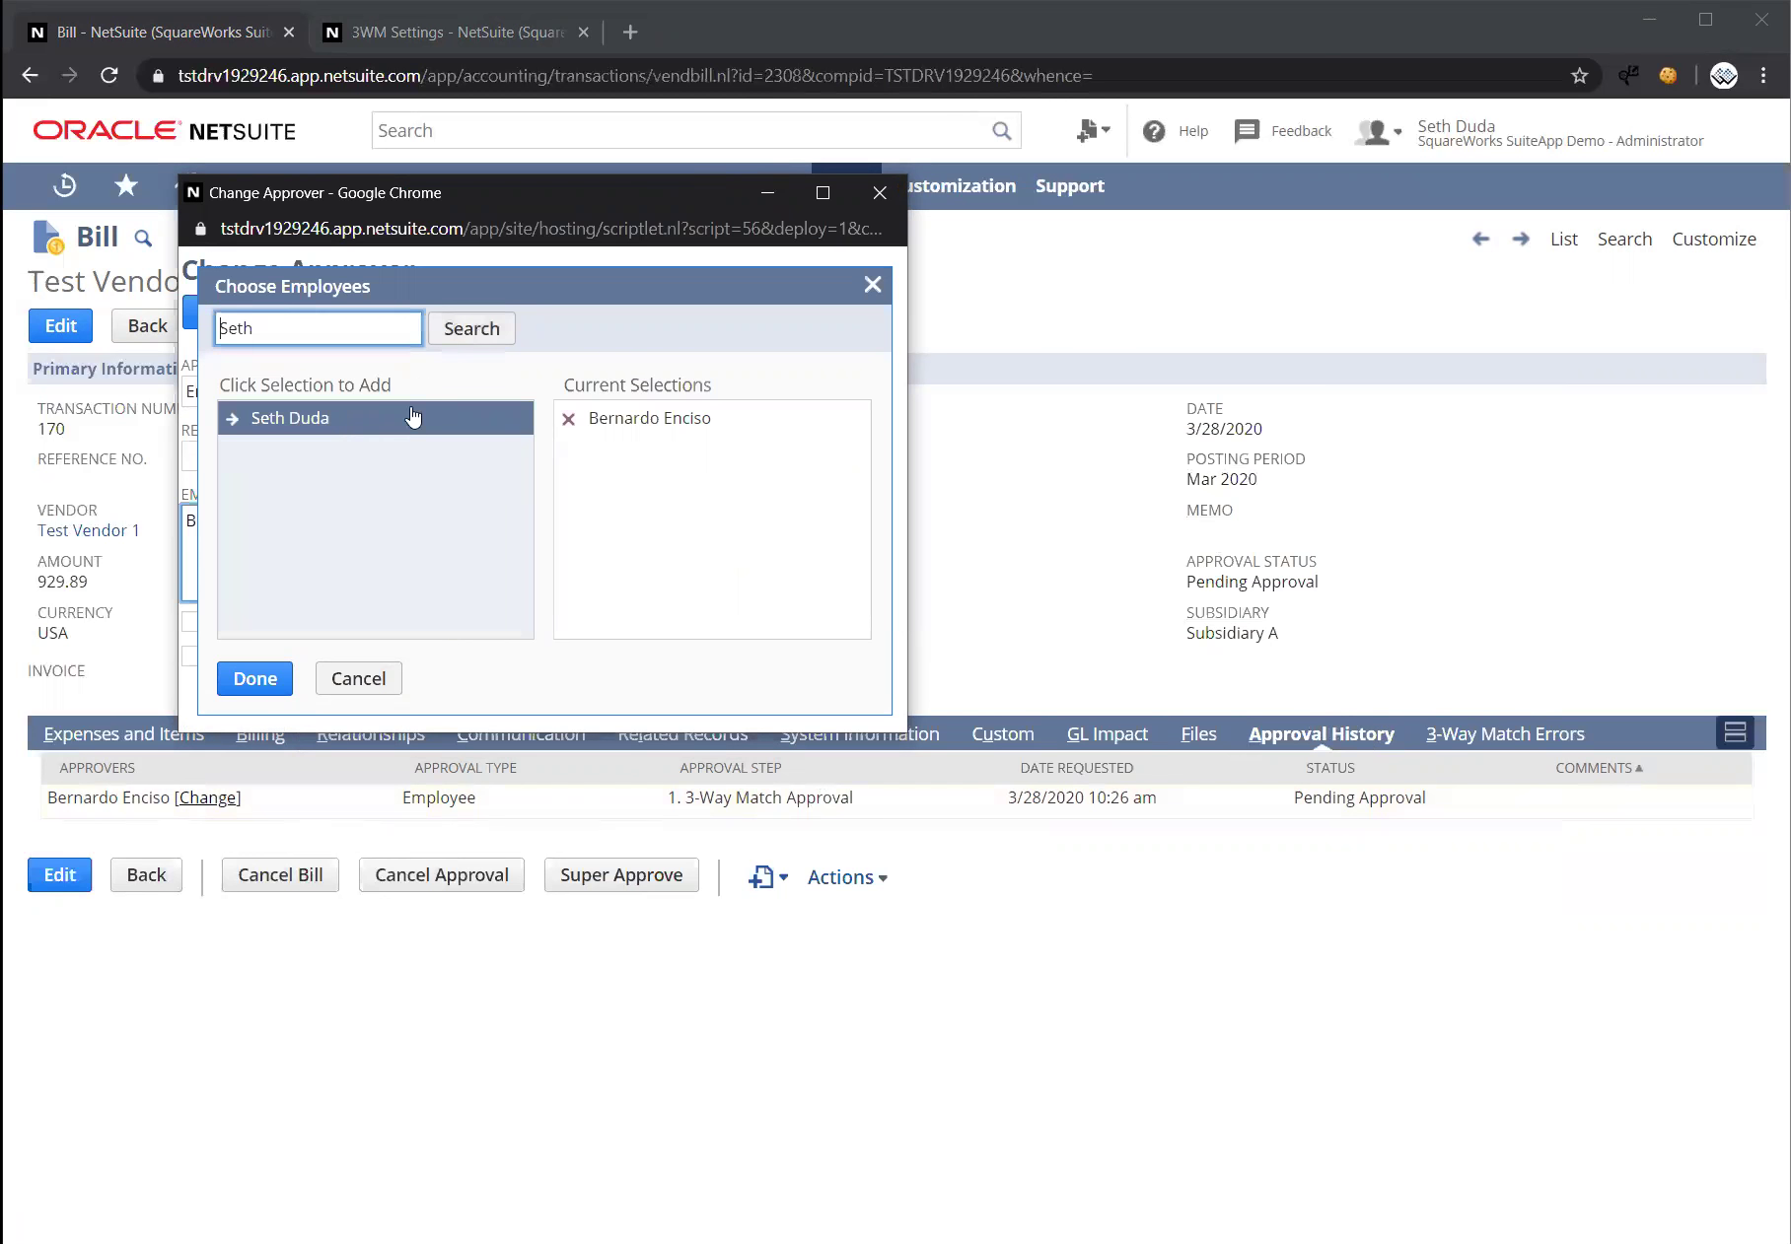
left_click(432, 417)
left_click(255, 679)
Save the approver change with 'Test' as the reason for change
left_click(219, 314)
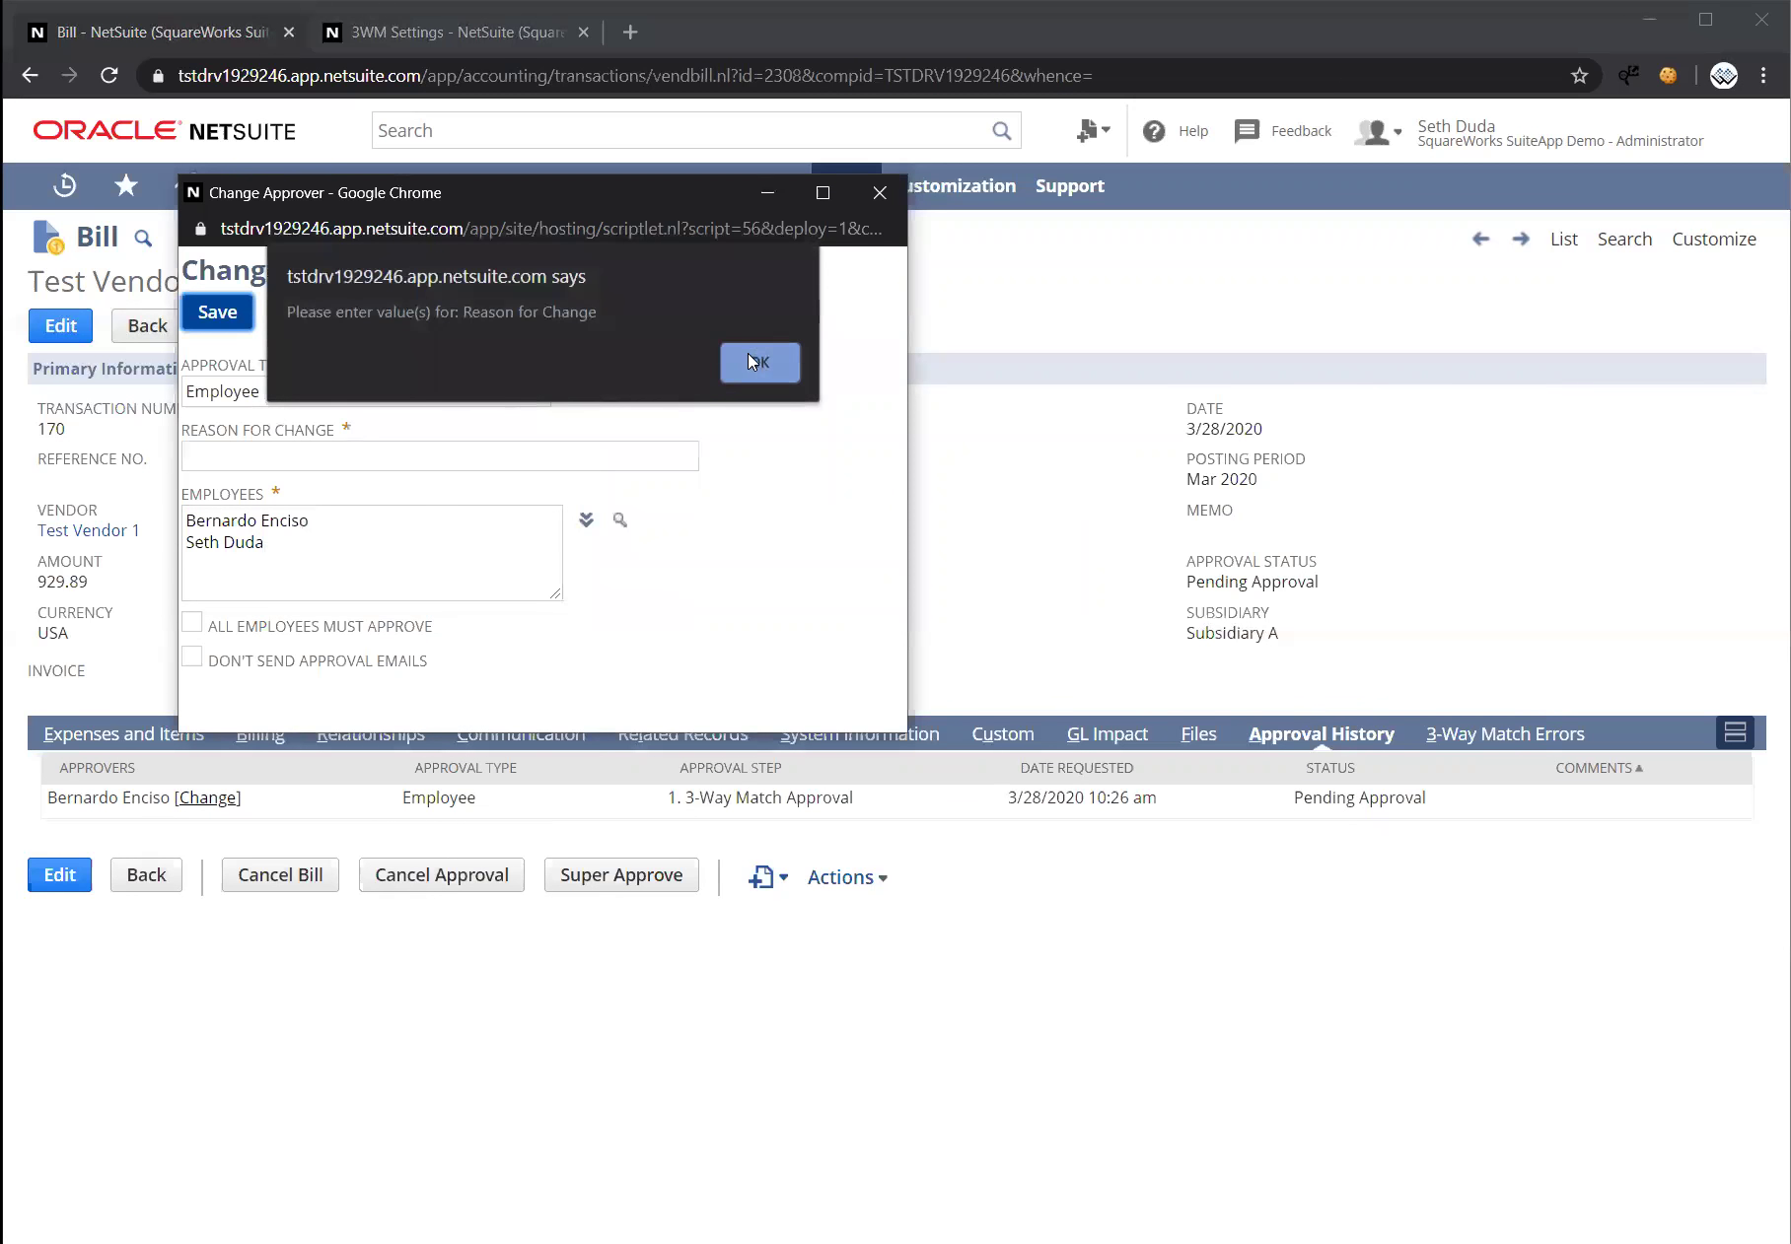
left_click(757, 361)
left_click(435, 454)
type("Test")
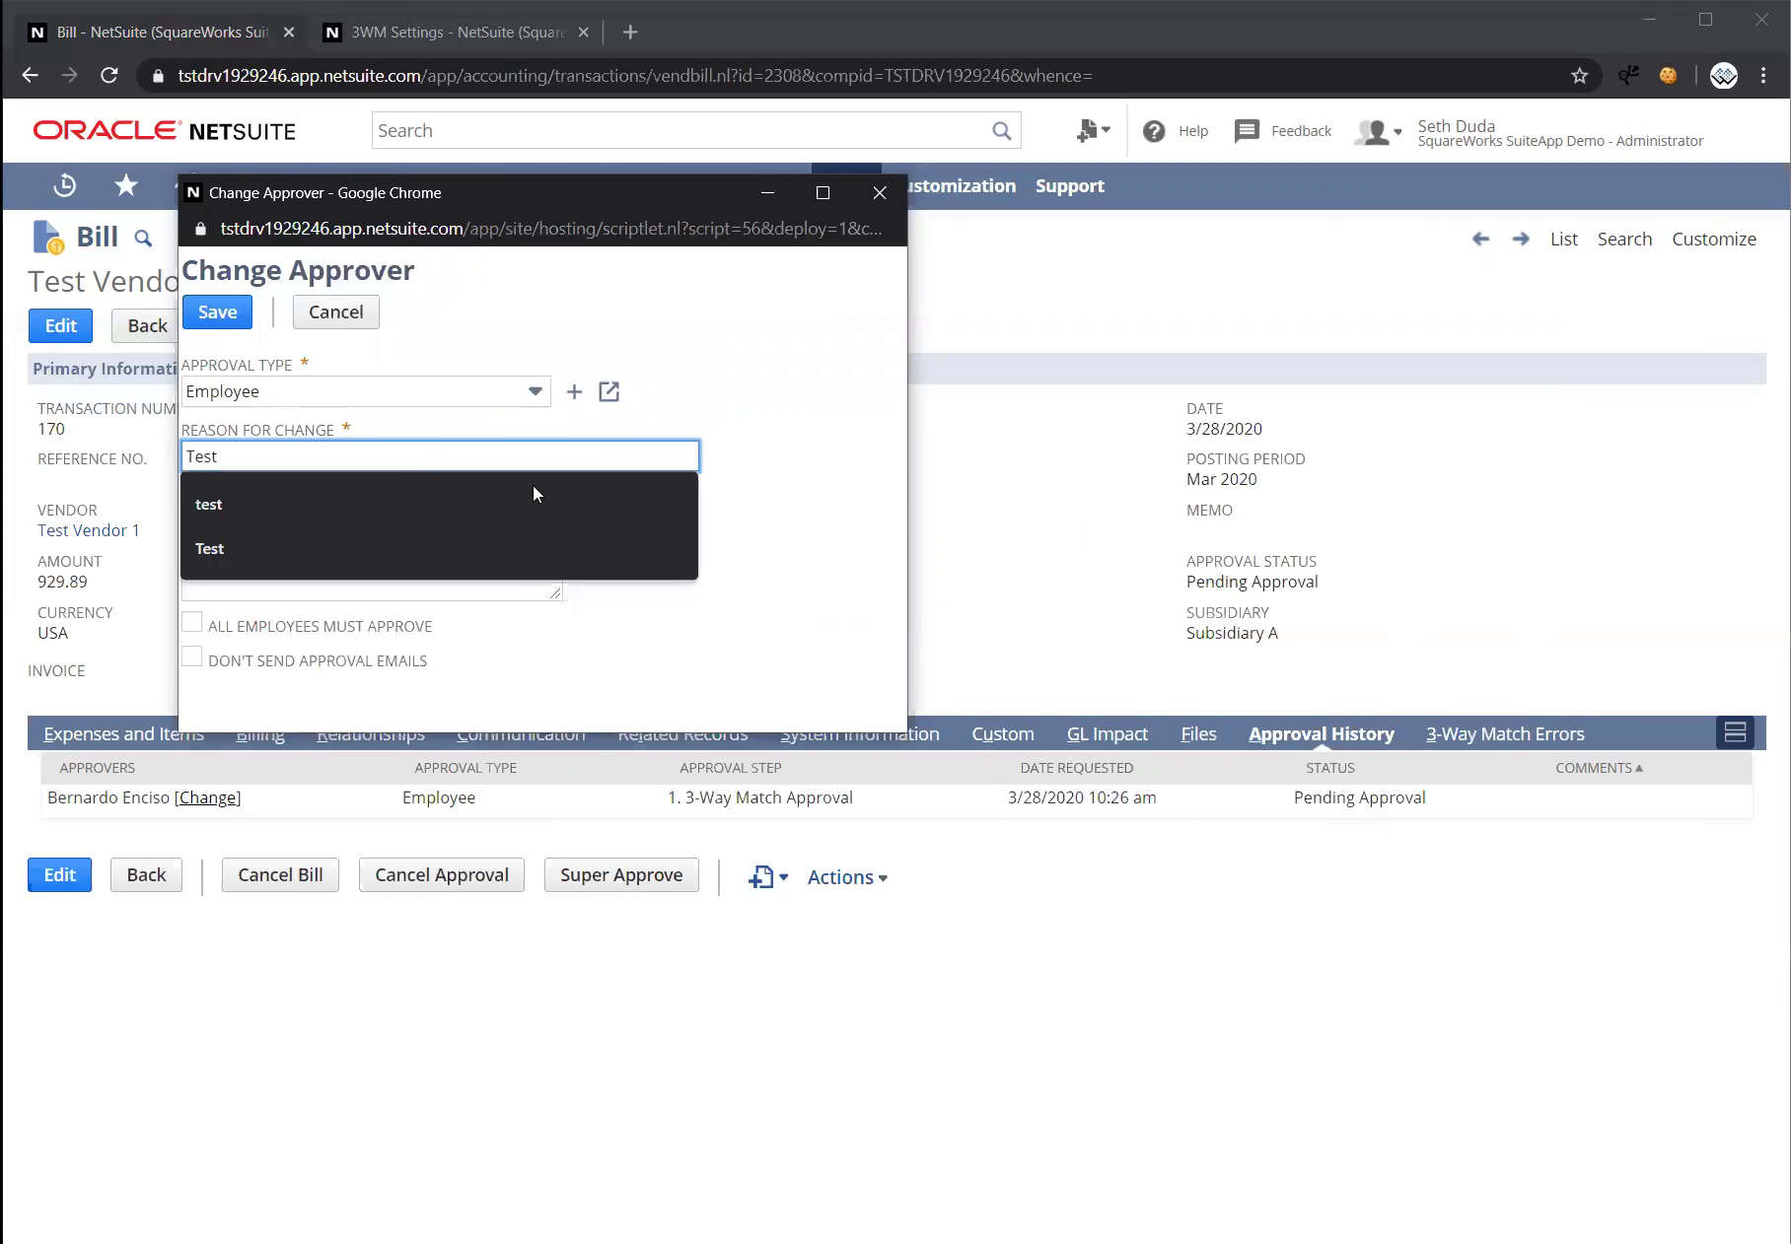
left_click(740, 505)
left_click(225, 317)
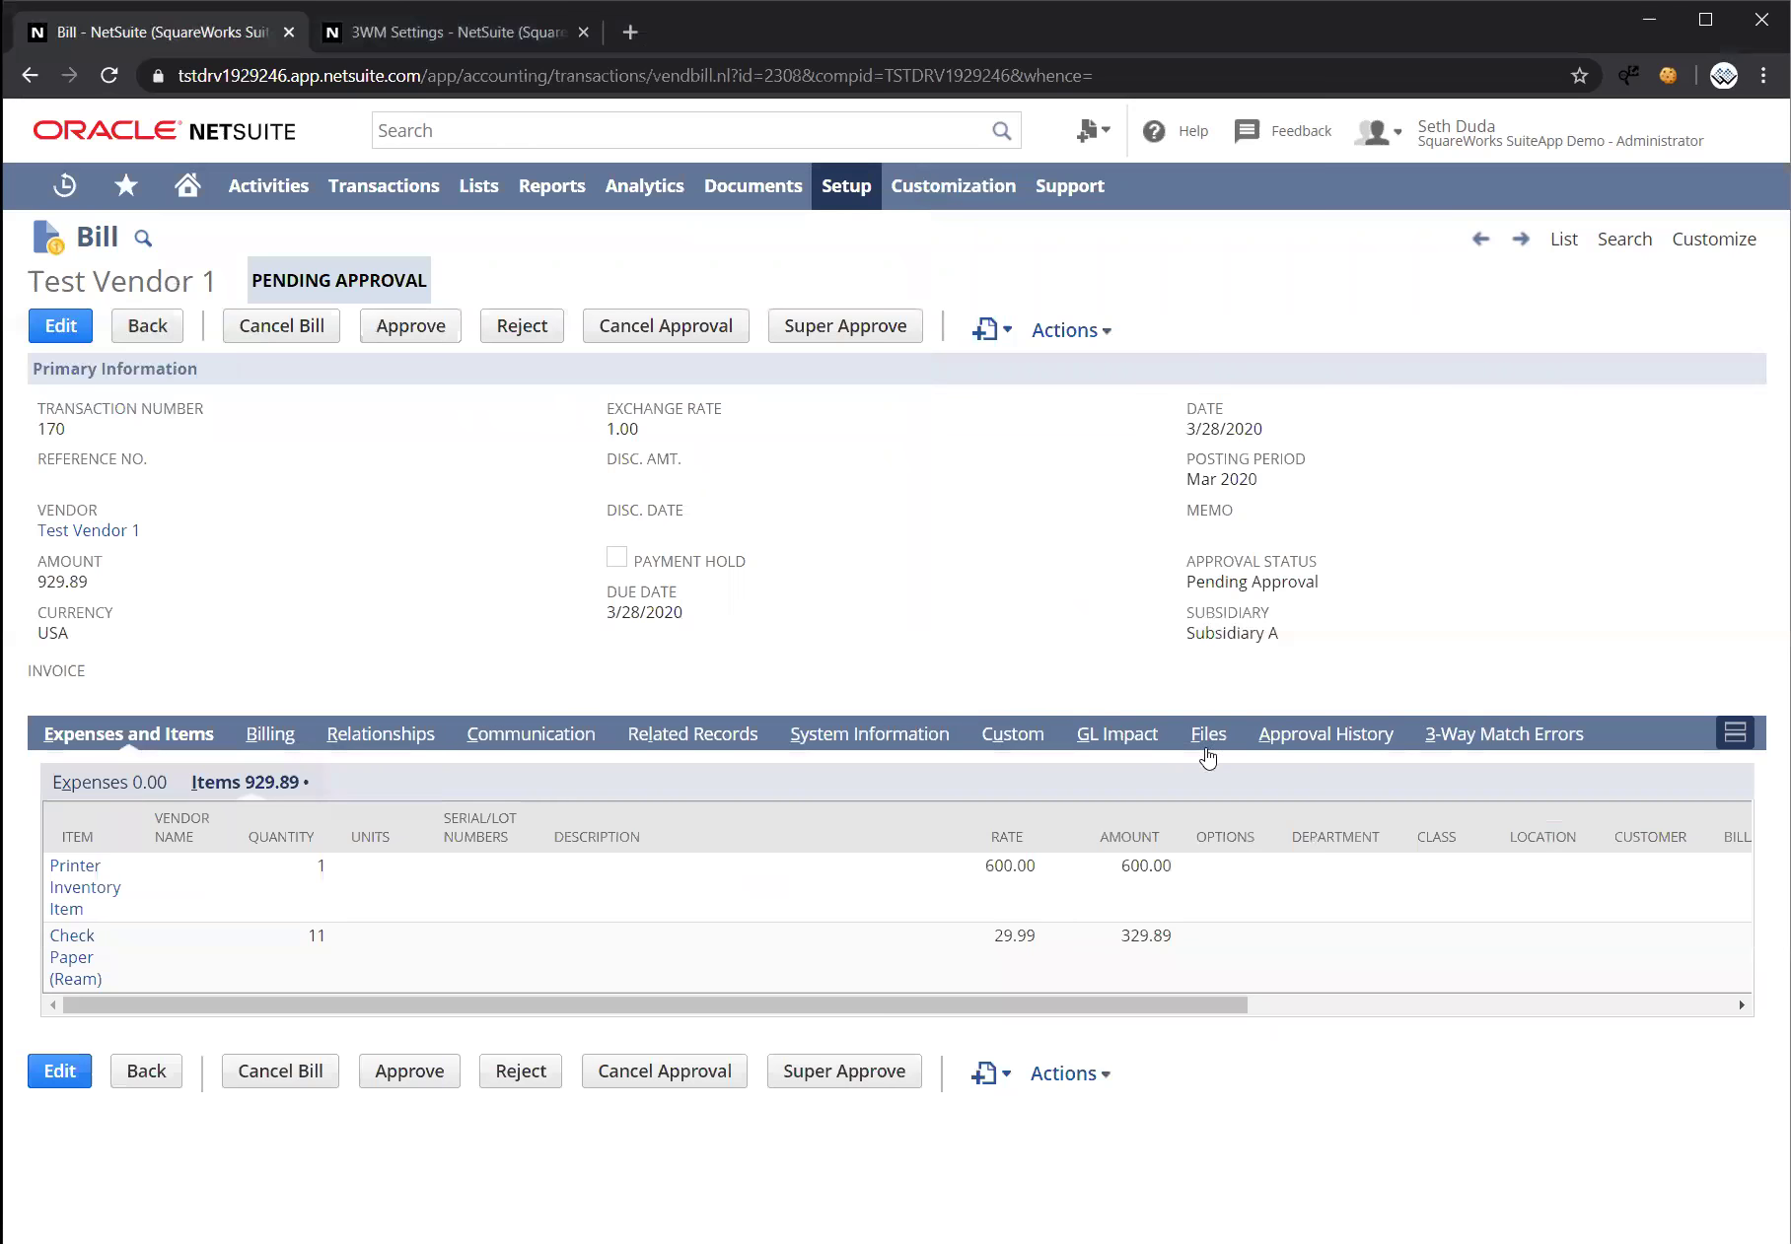
Review approval history: original approval Canceled, new Any Required step pending for both employees
left_click(1291, 749)
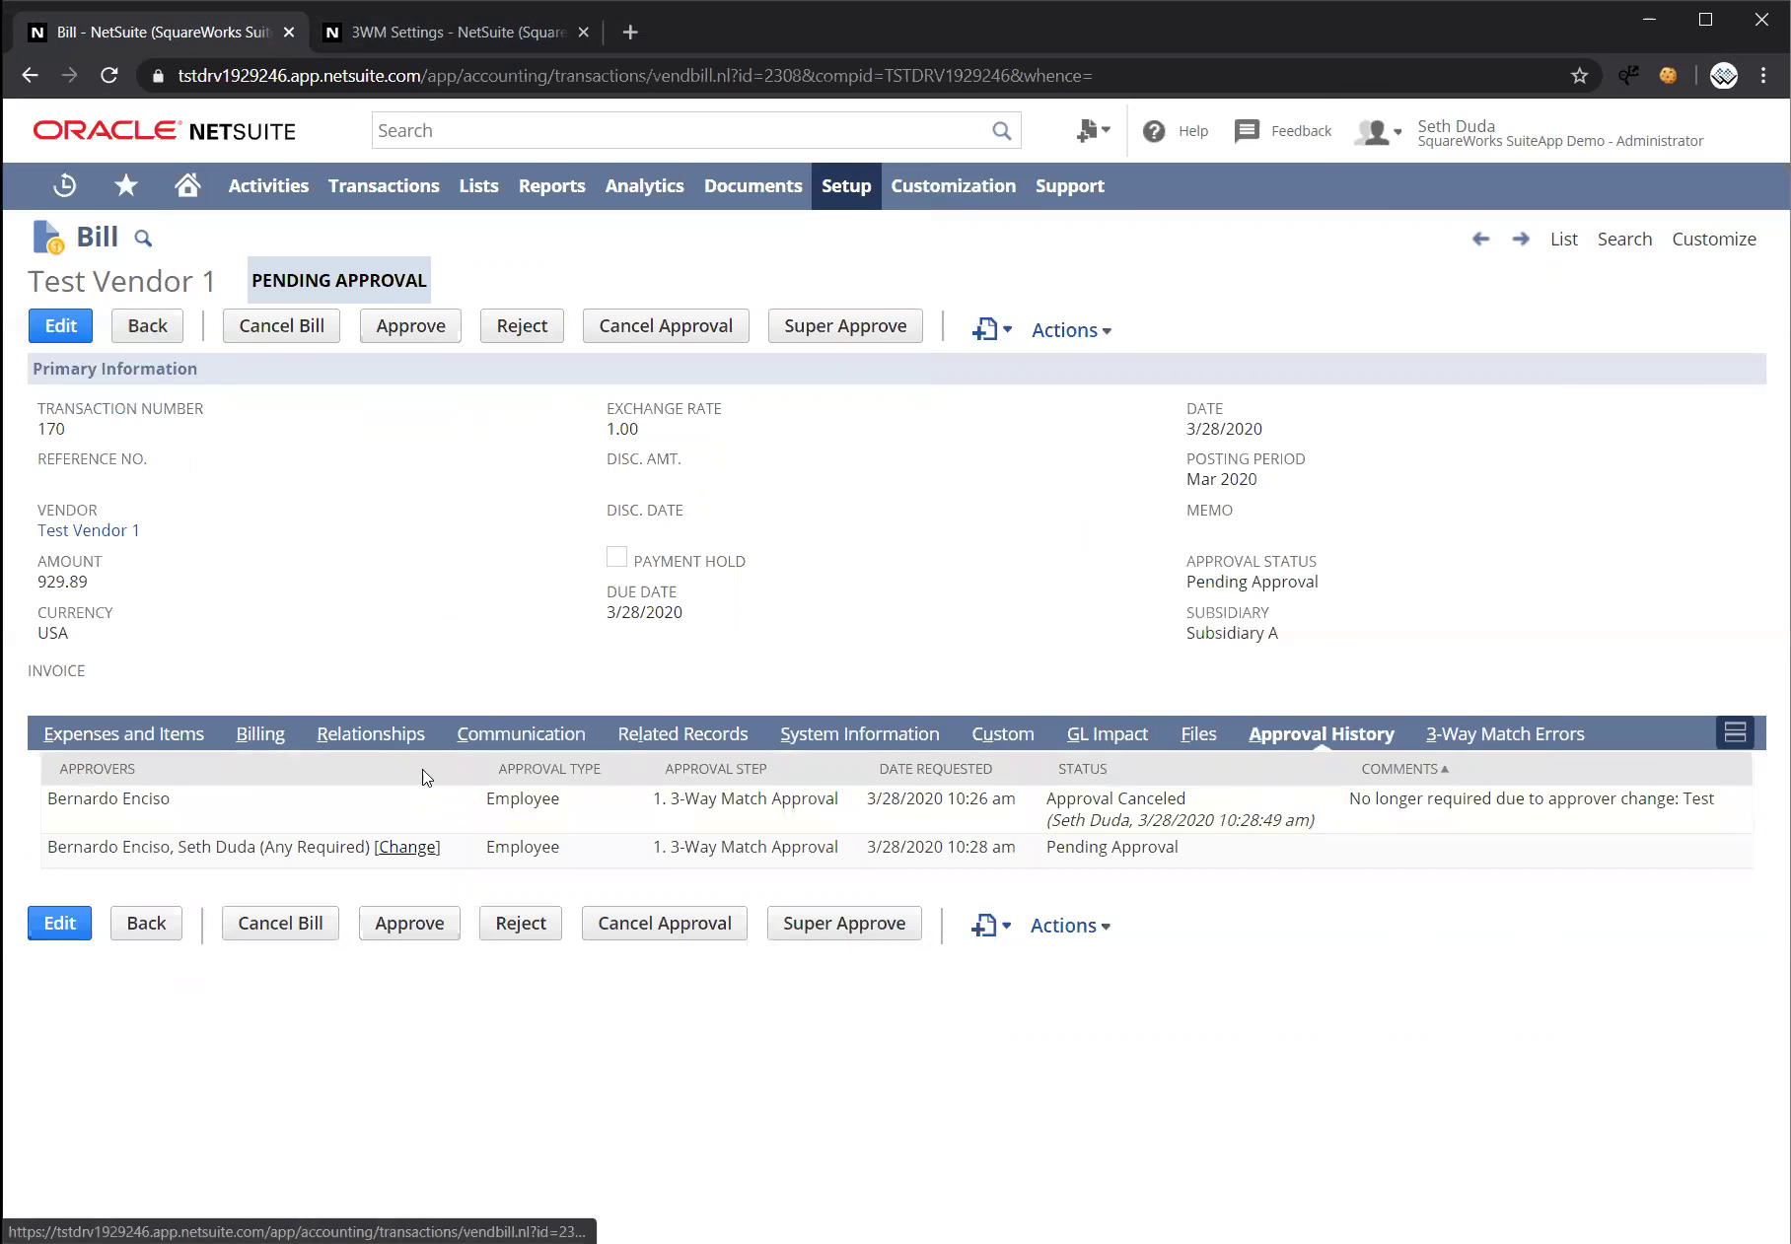
left_click_drag(57, 799, 821, 807)
left_click(1016, 804)
left_click_drag(1049, 801, 1139, 828)
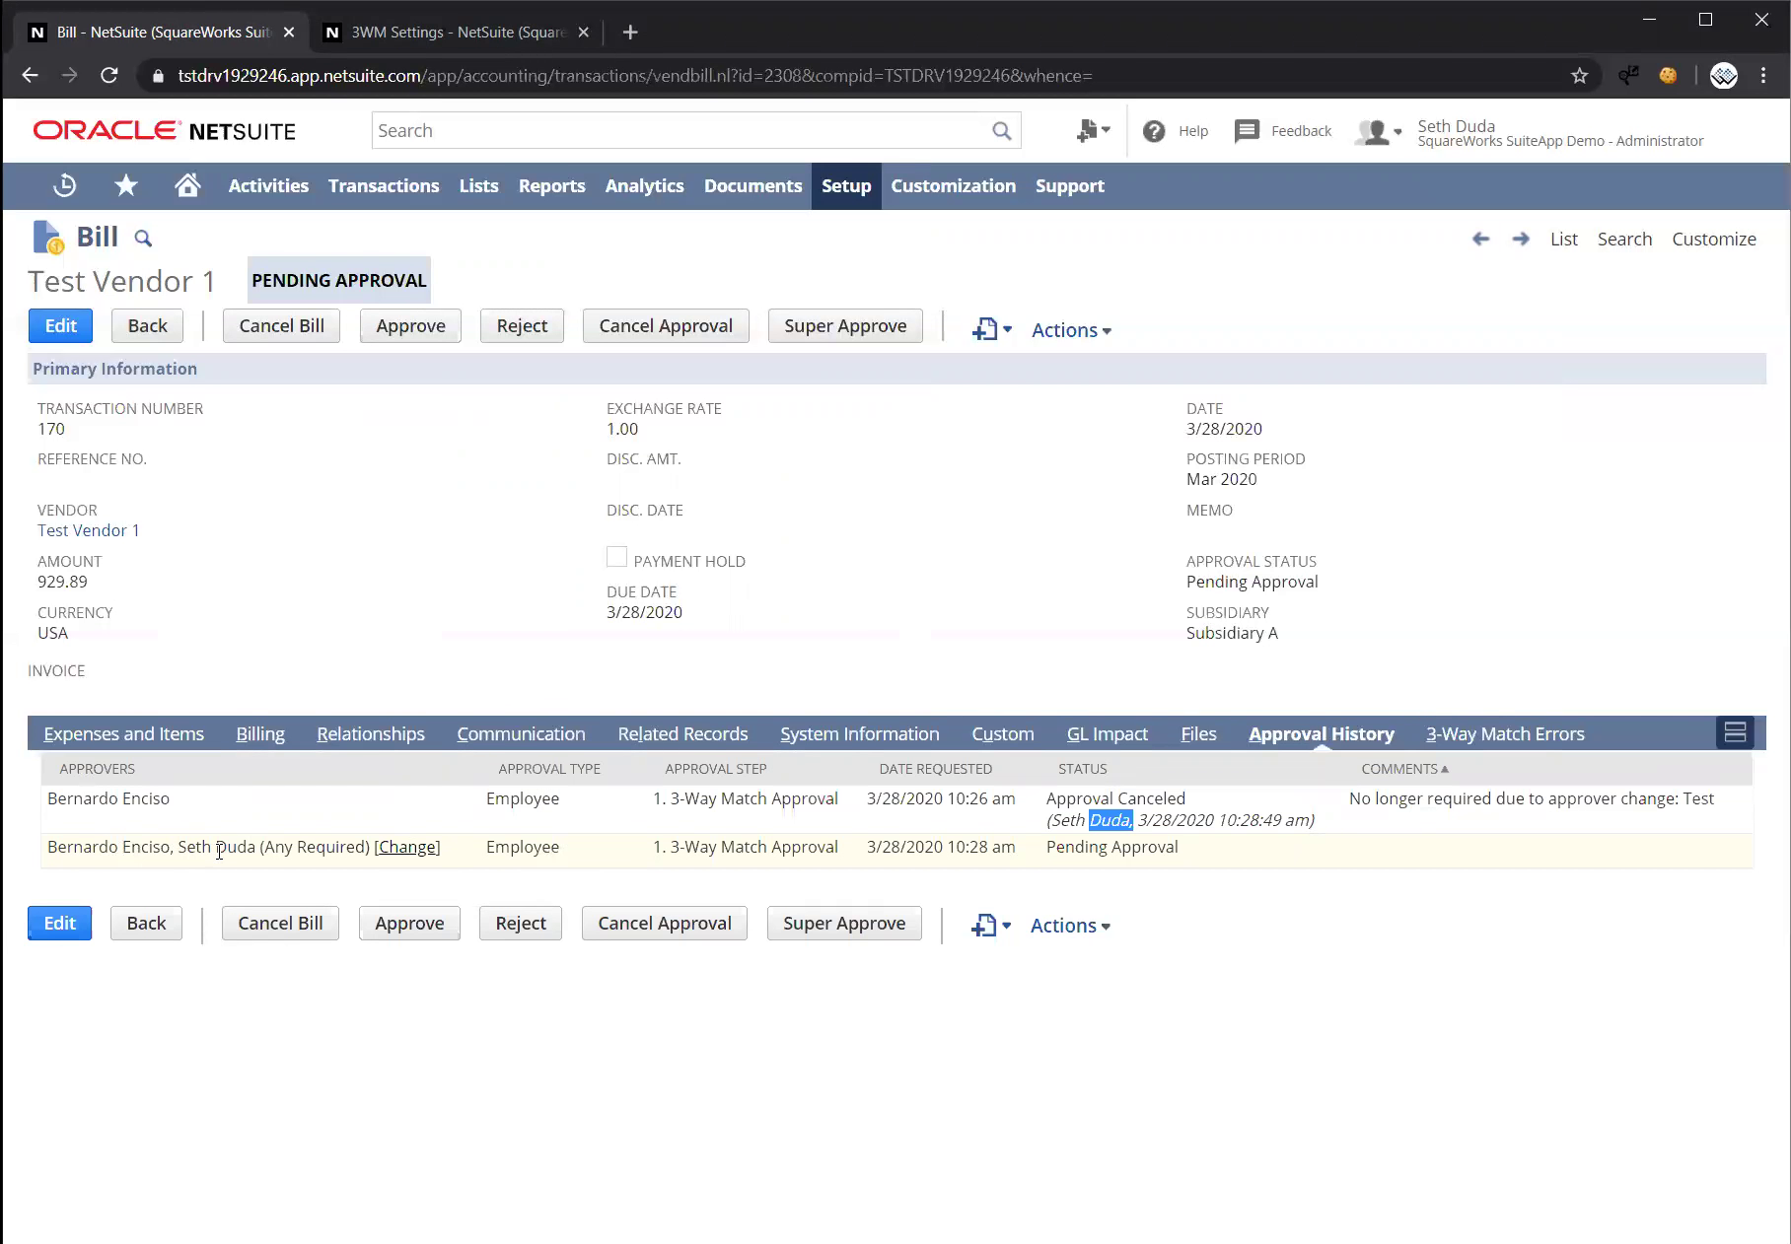
left_click_drag(265, 850, 362, 850)
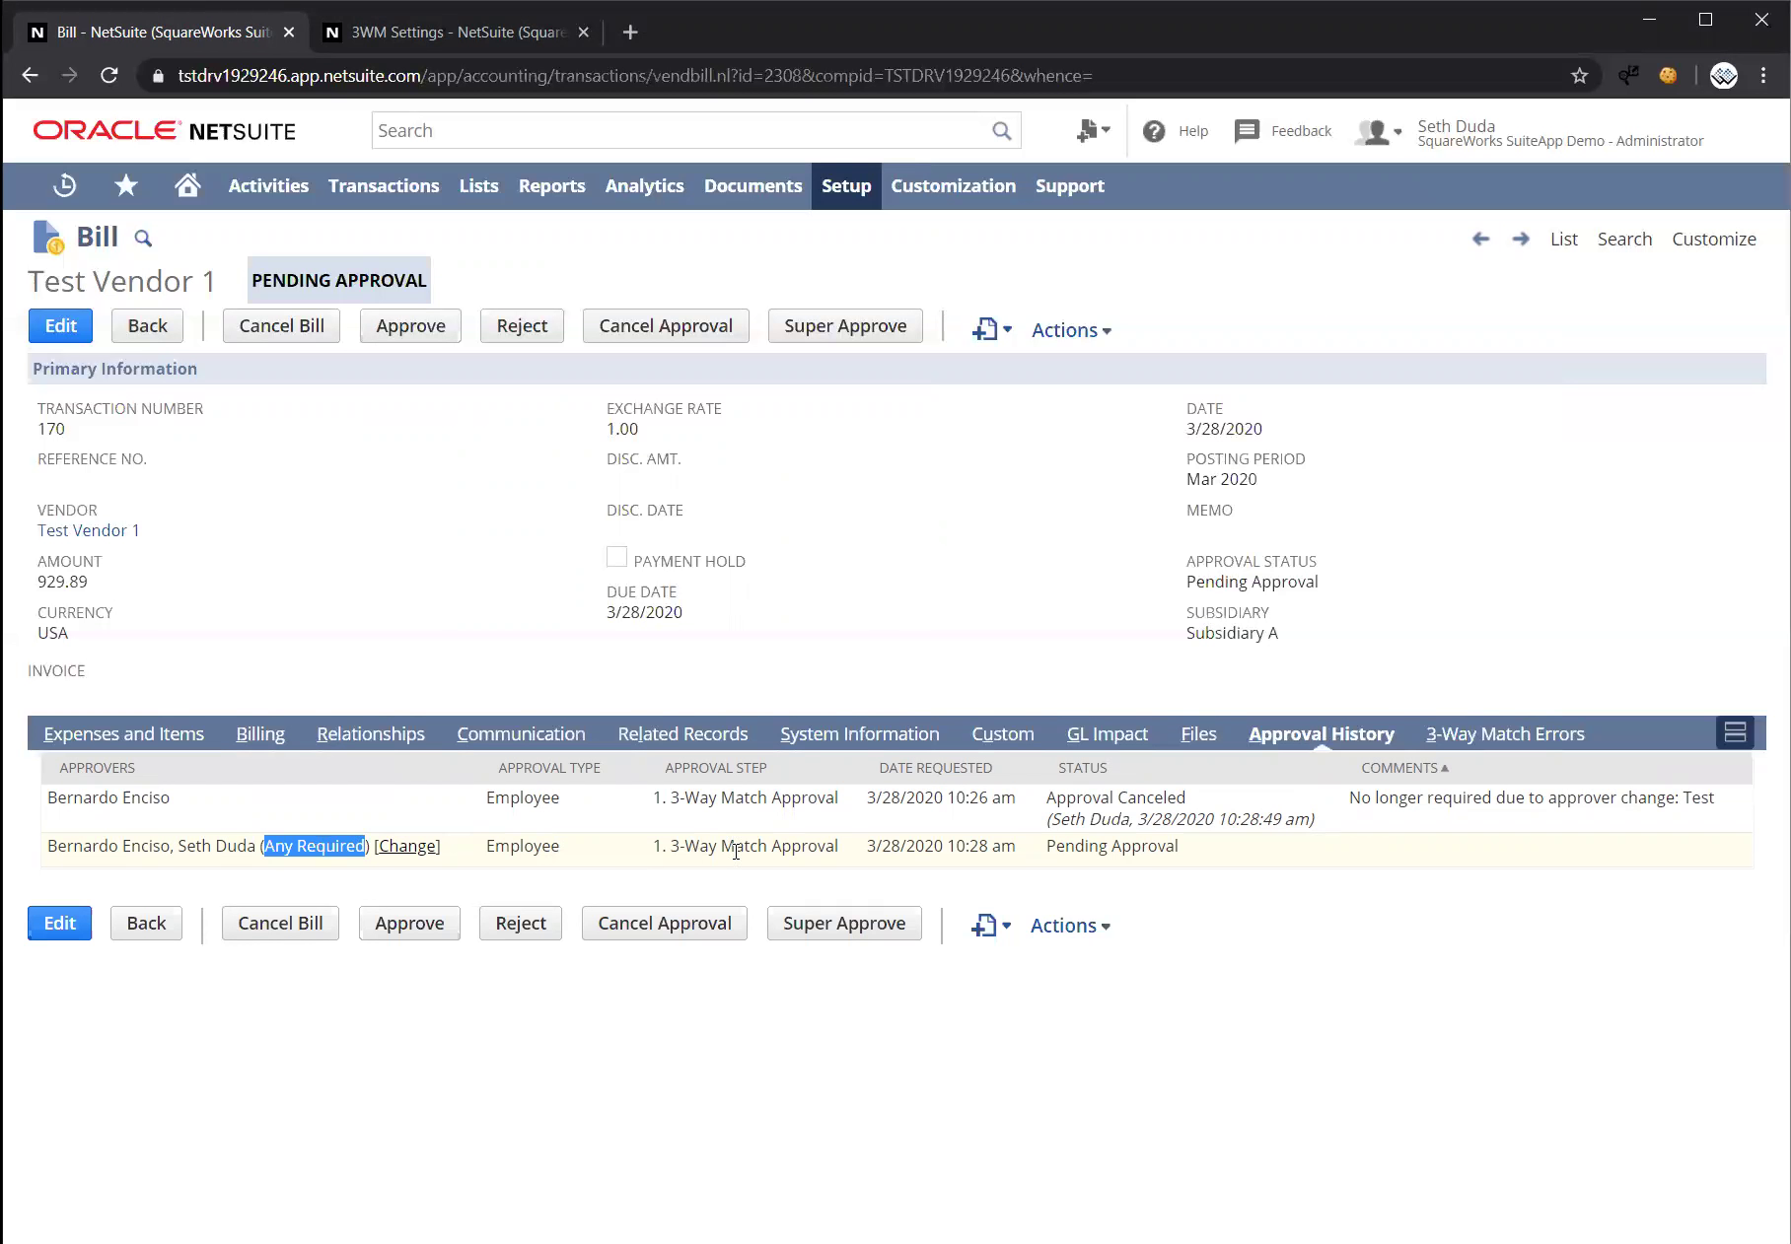
left_click(495, 843)
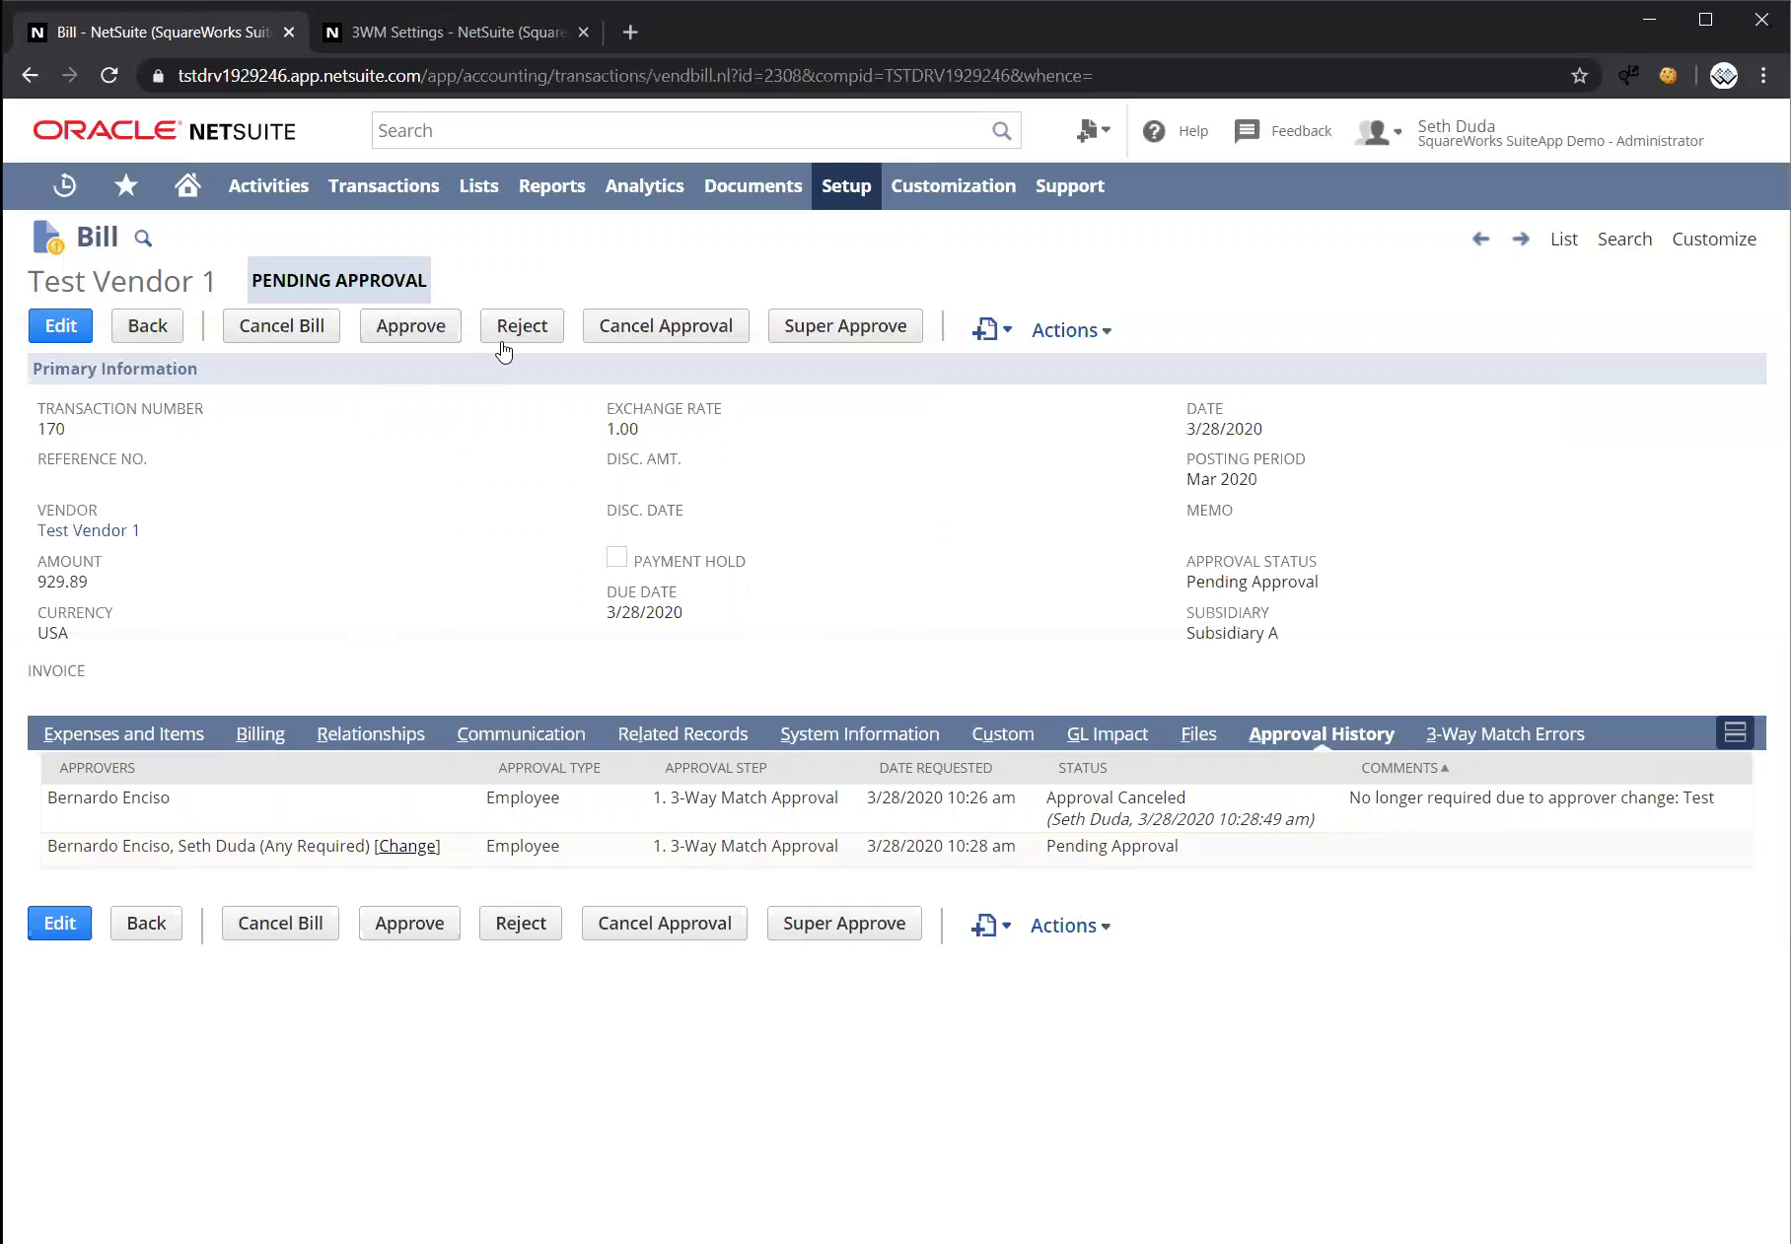
Approve bill 170's 3-way match step with the comment 'Test'
left_click(431, 336)
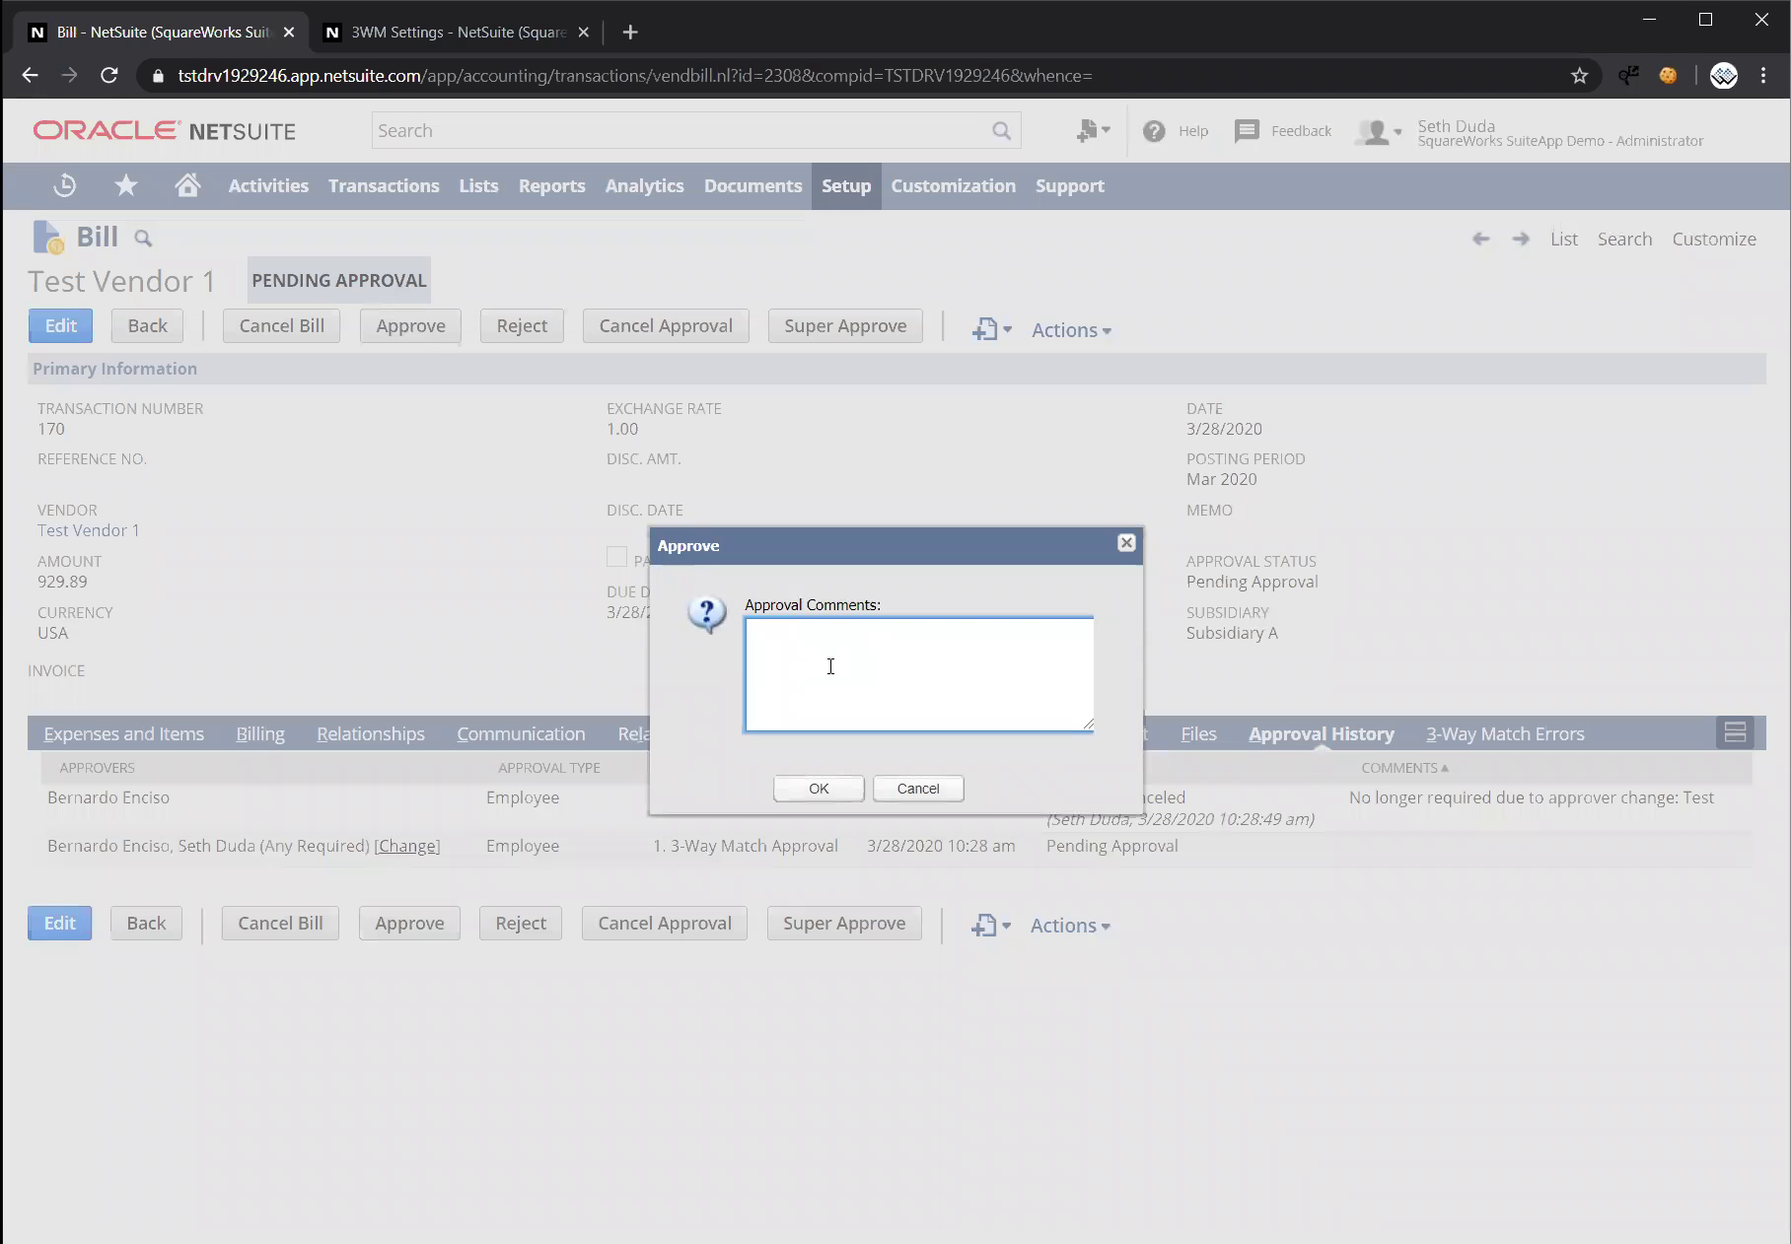
left_click(885, 794)
left_click(490, 335)
left_click(899, 785)
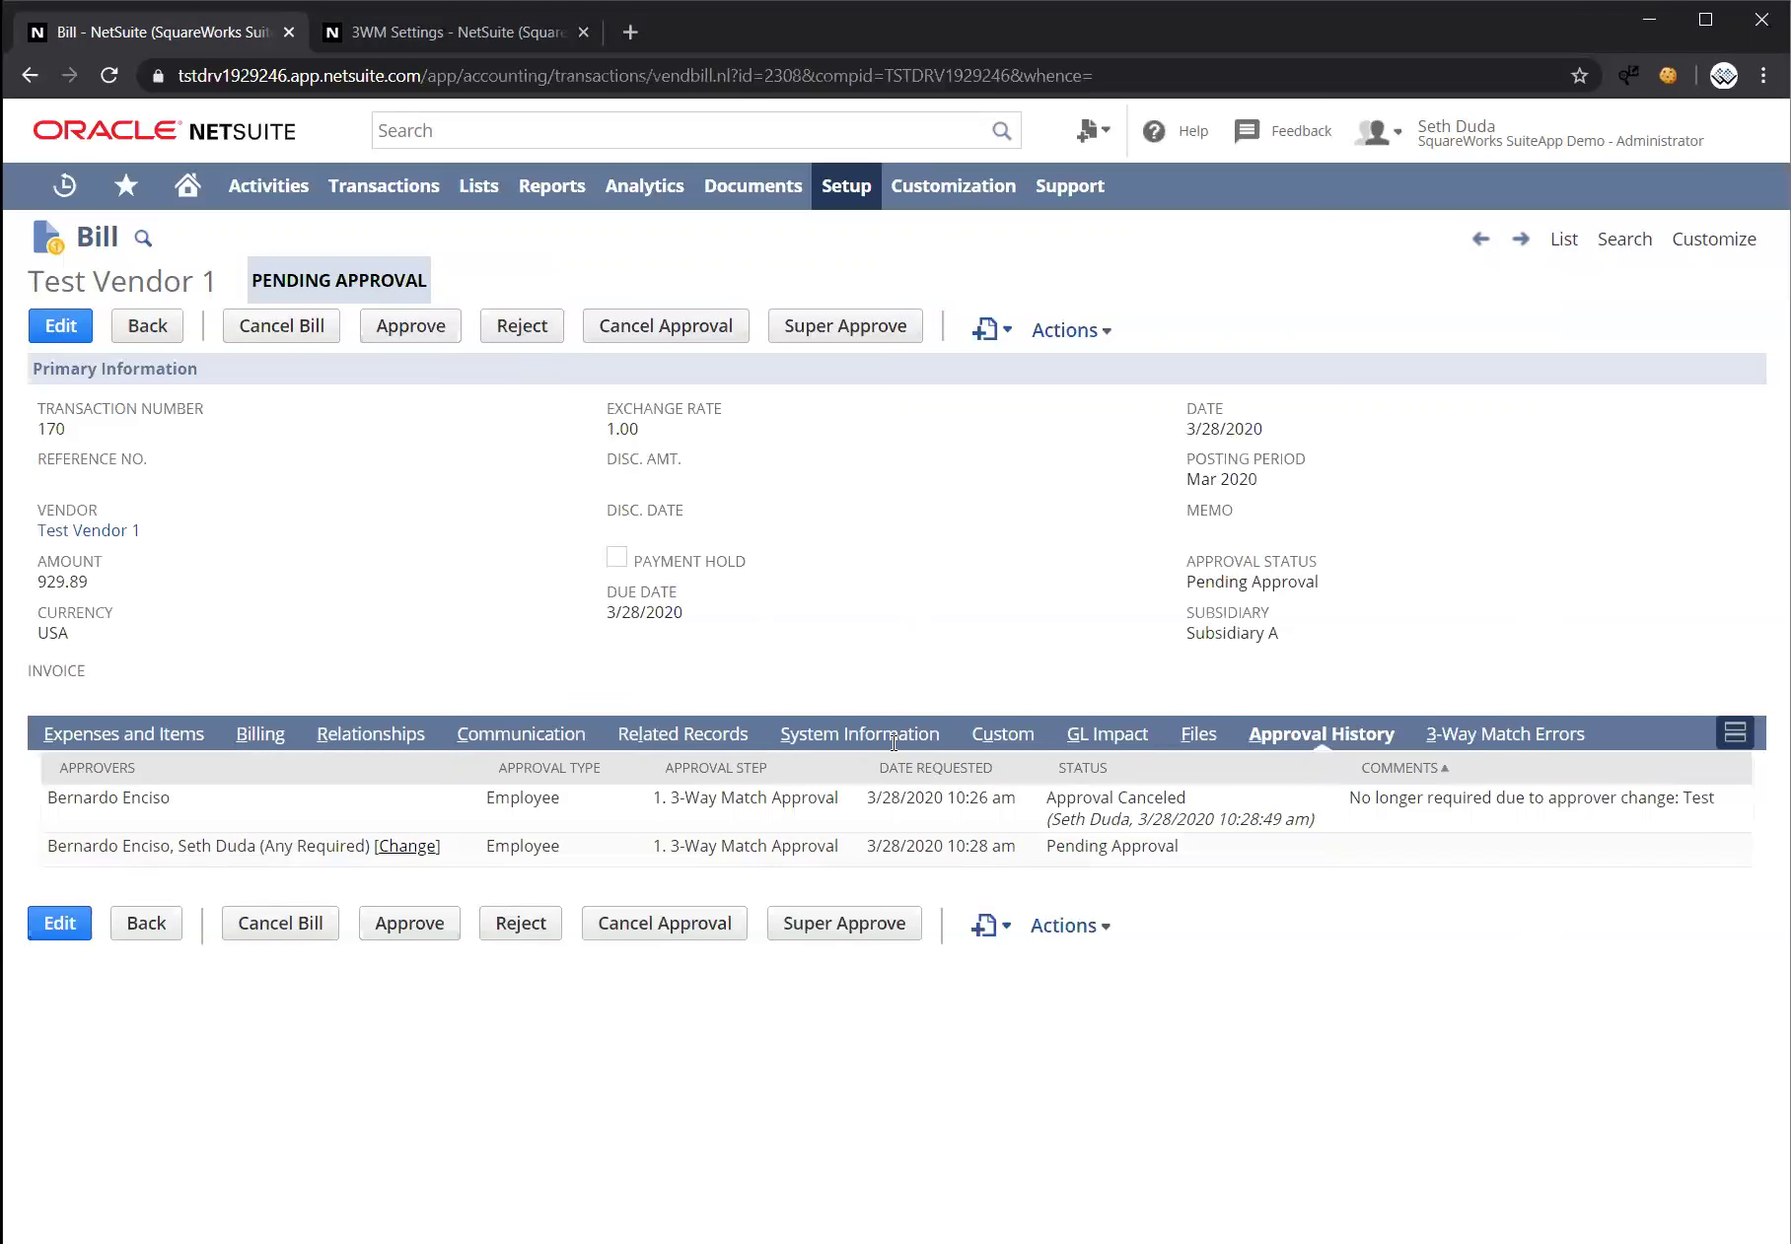
left_click(424, 334)
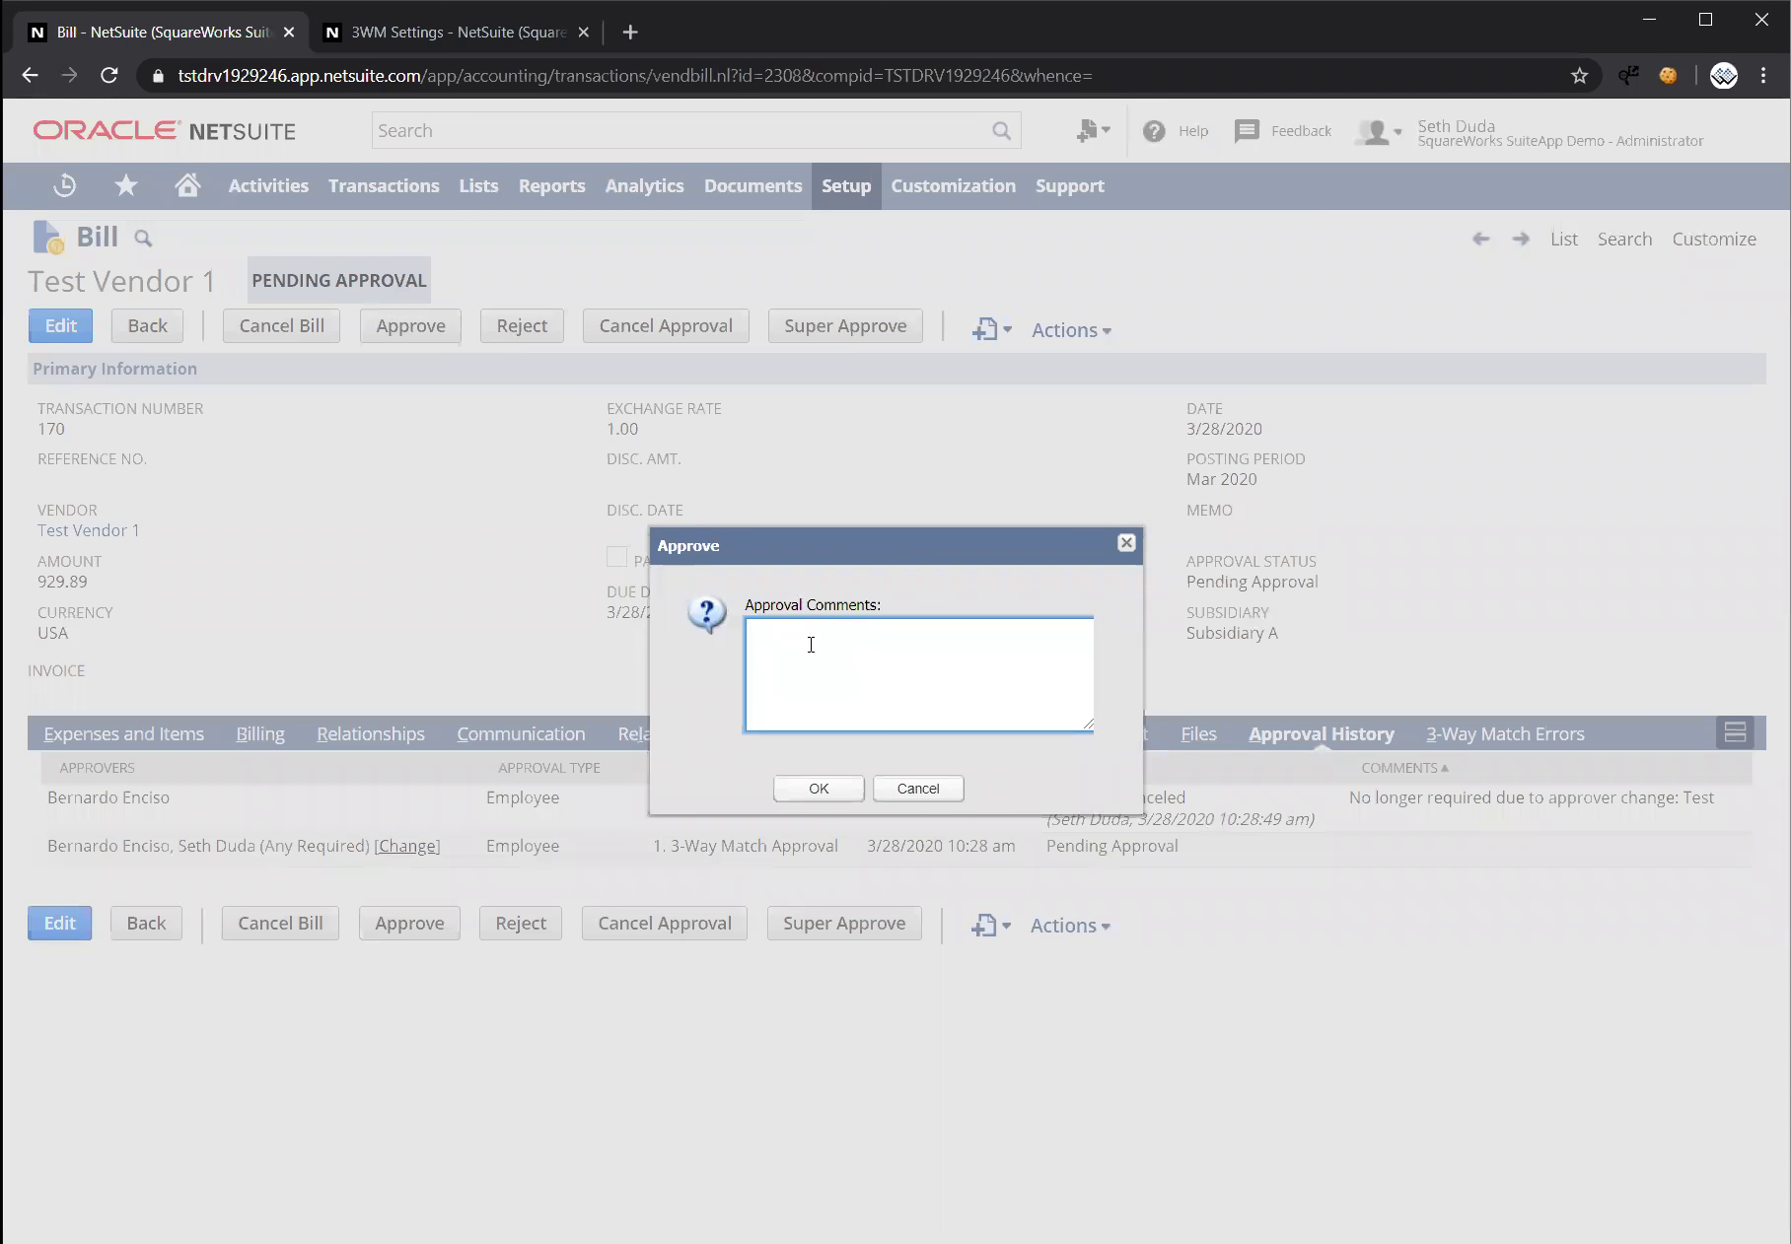
type("Test")
left_click(819, 788)
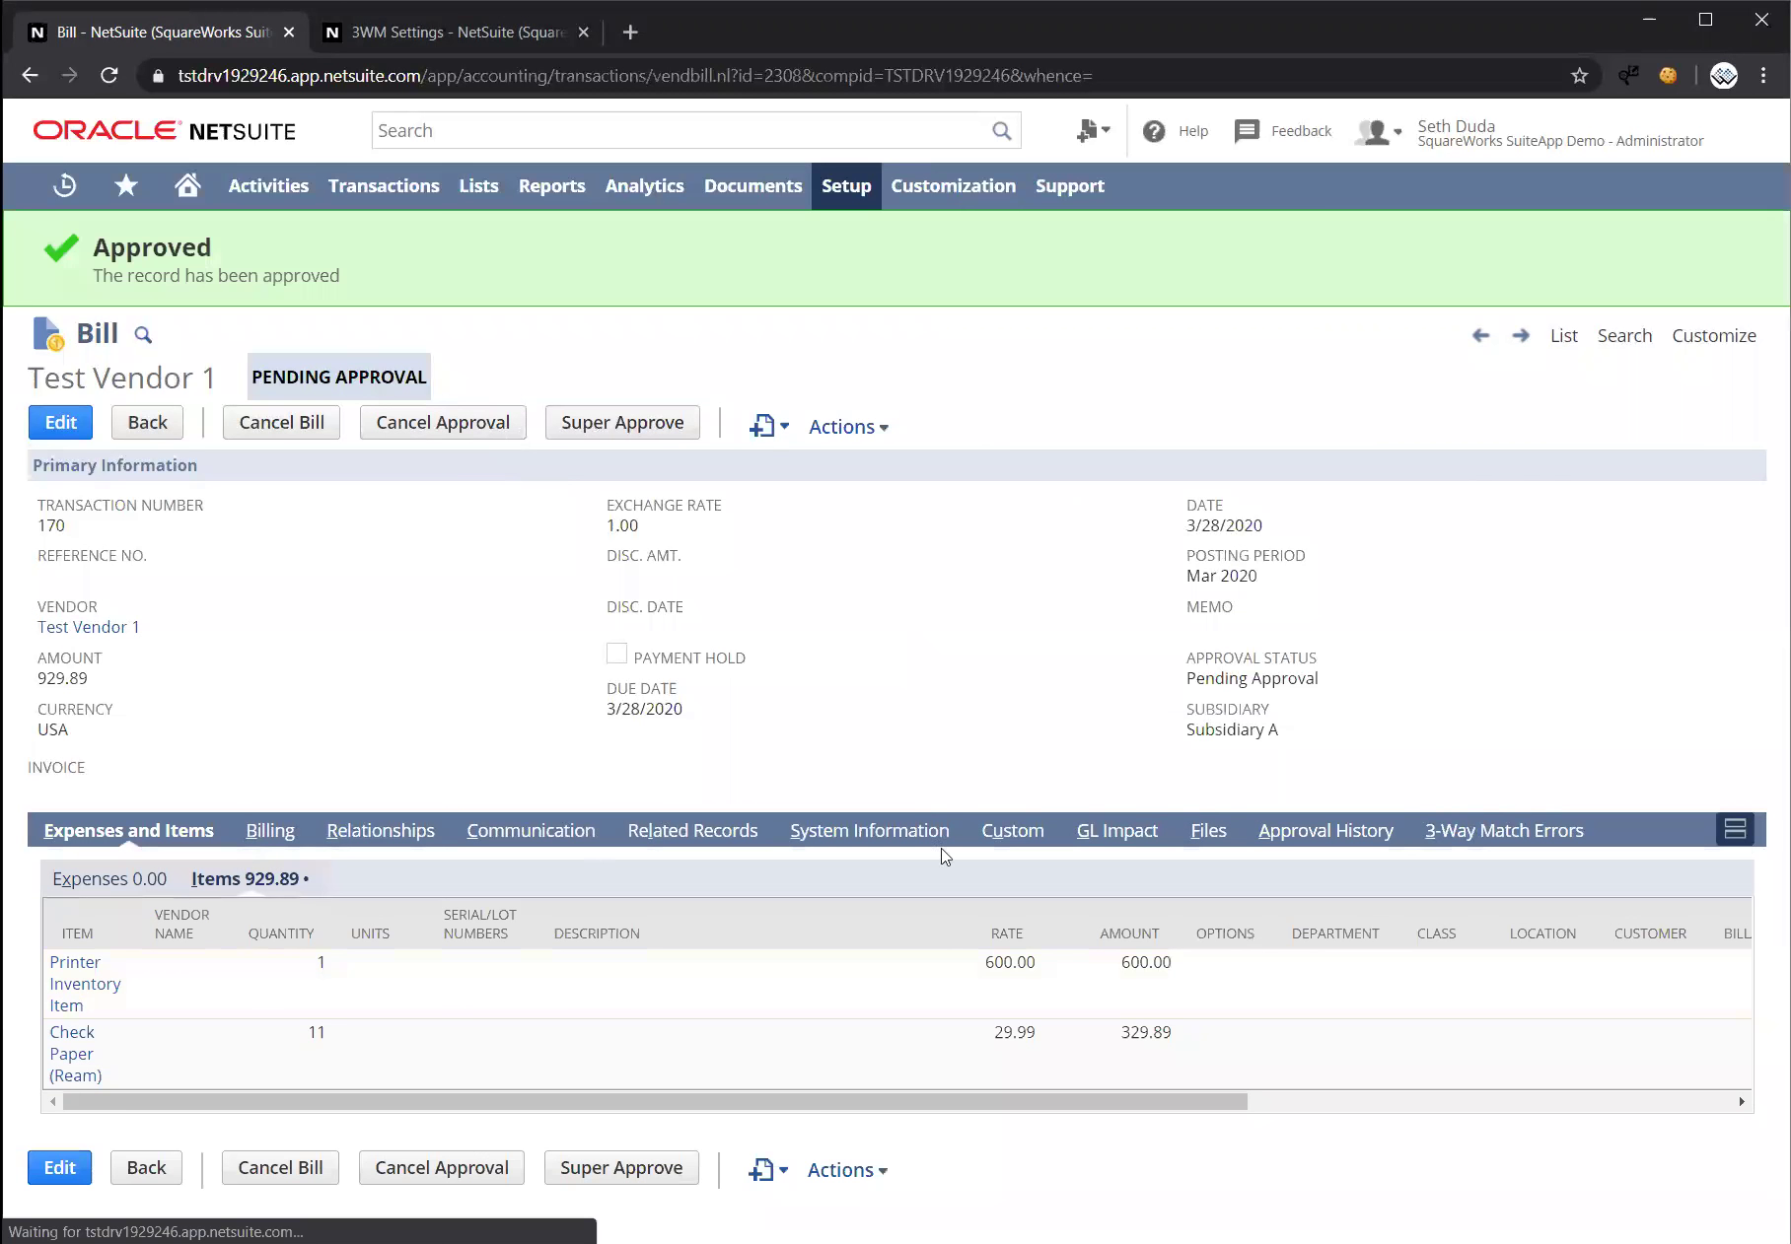
Check bill 170's 3-way match errors and its approval history, which now has a CFO Approval step pending
left_click(1503, 836)
left_click(1321, 831)
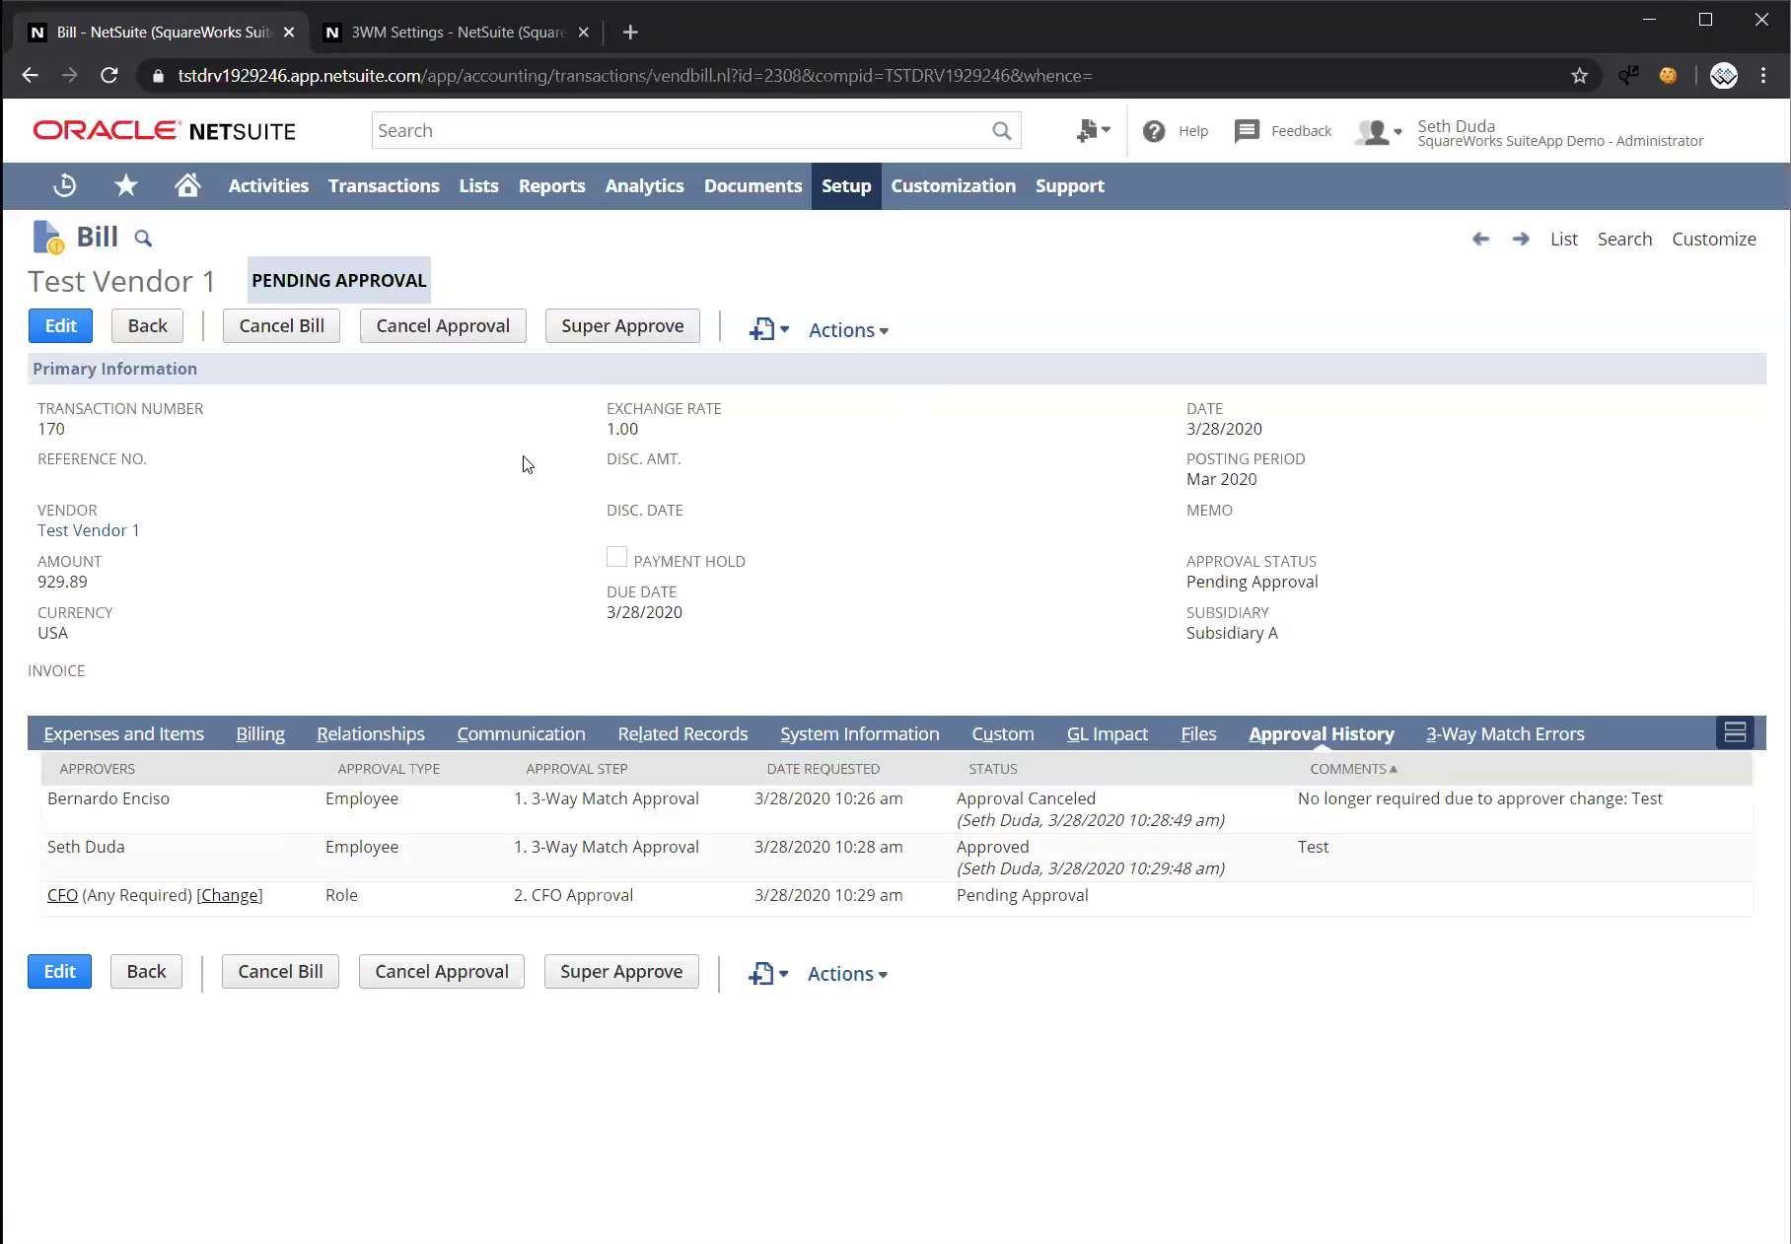
Super approve bill 170 so its status becomes Open and its approval status Approved
left_click(637, 323)
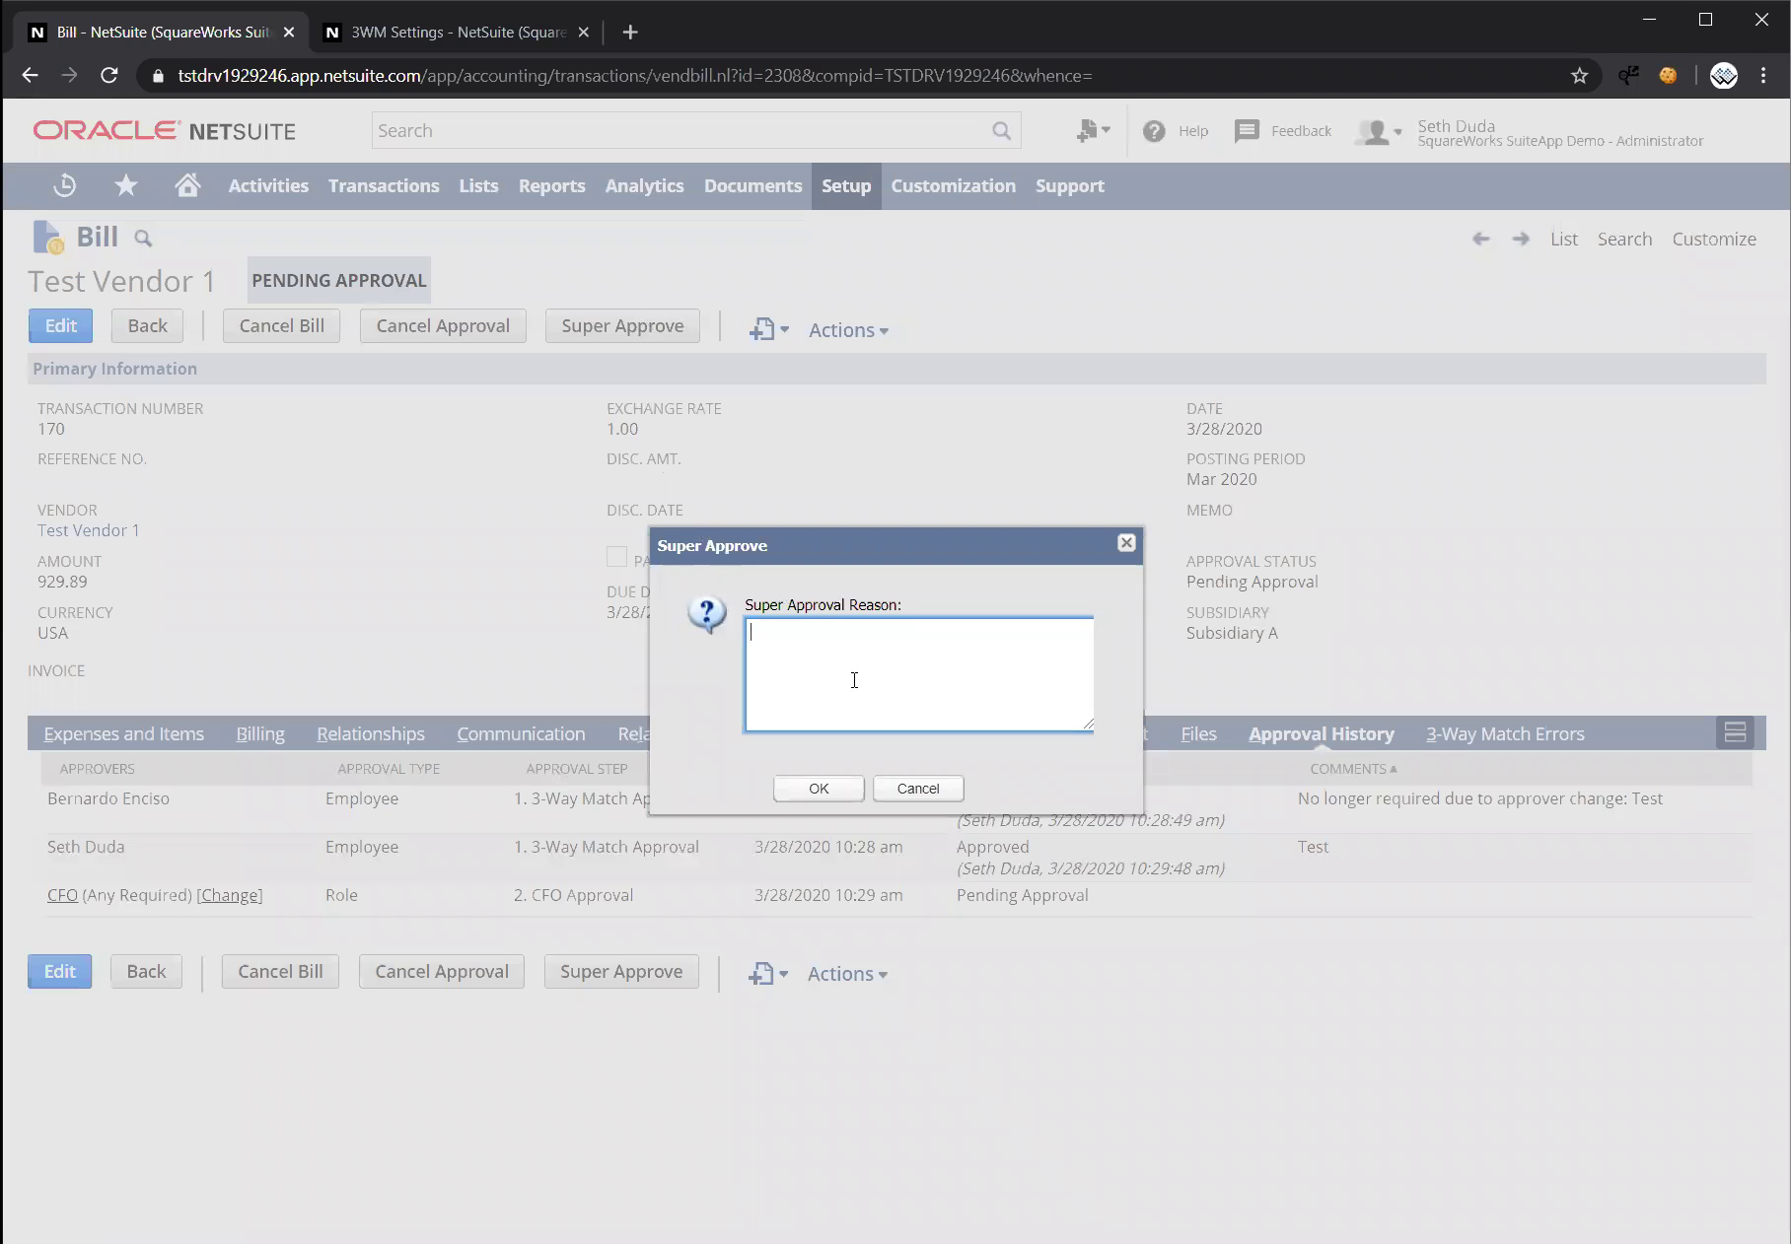
left_click(834, 793)
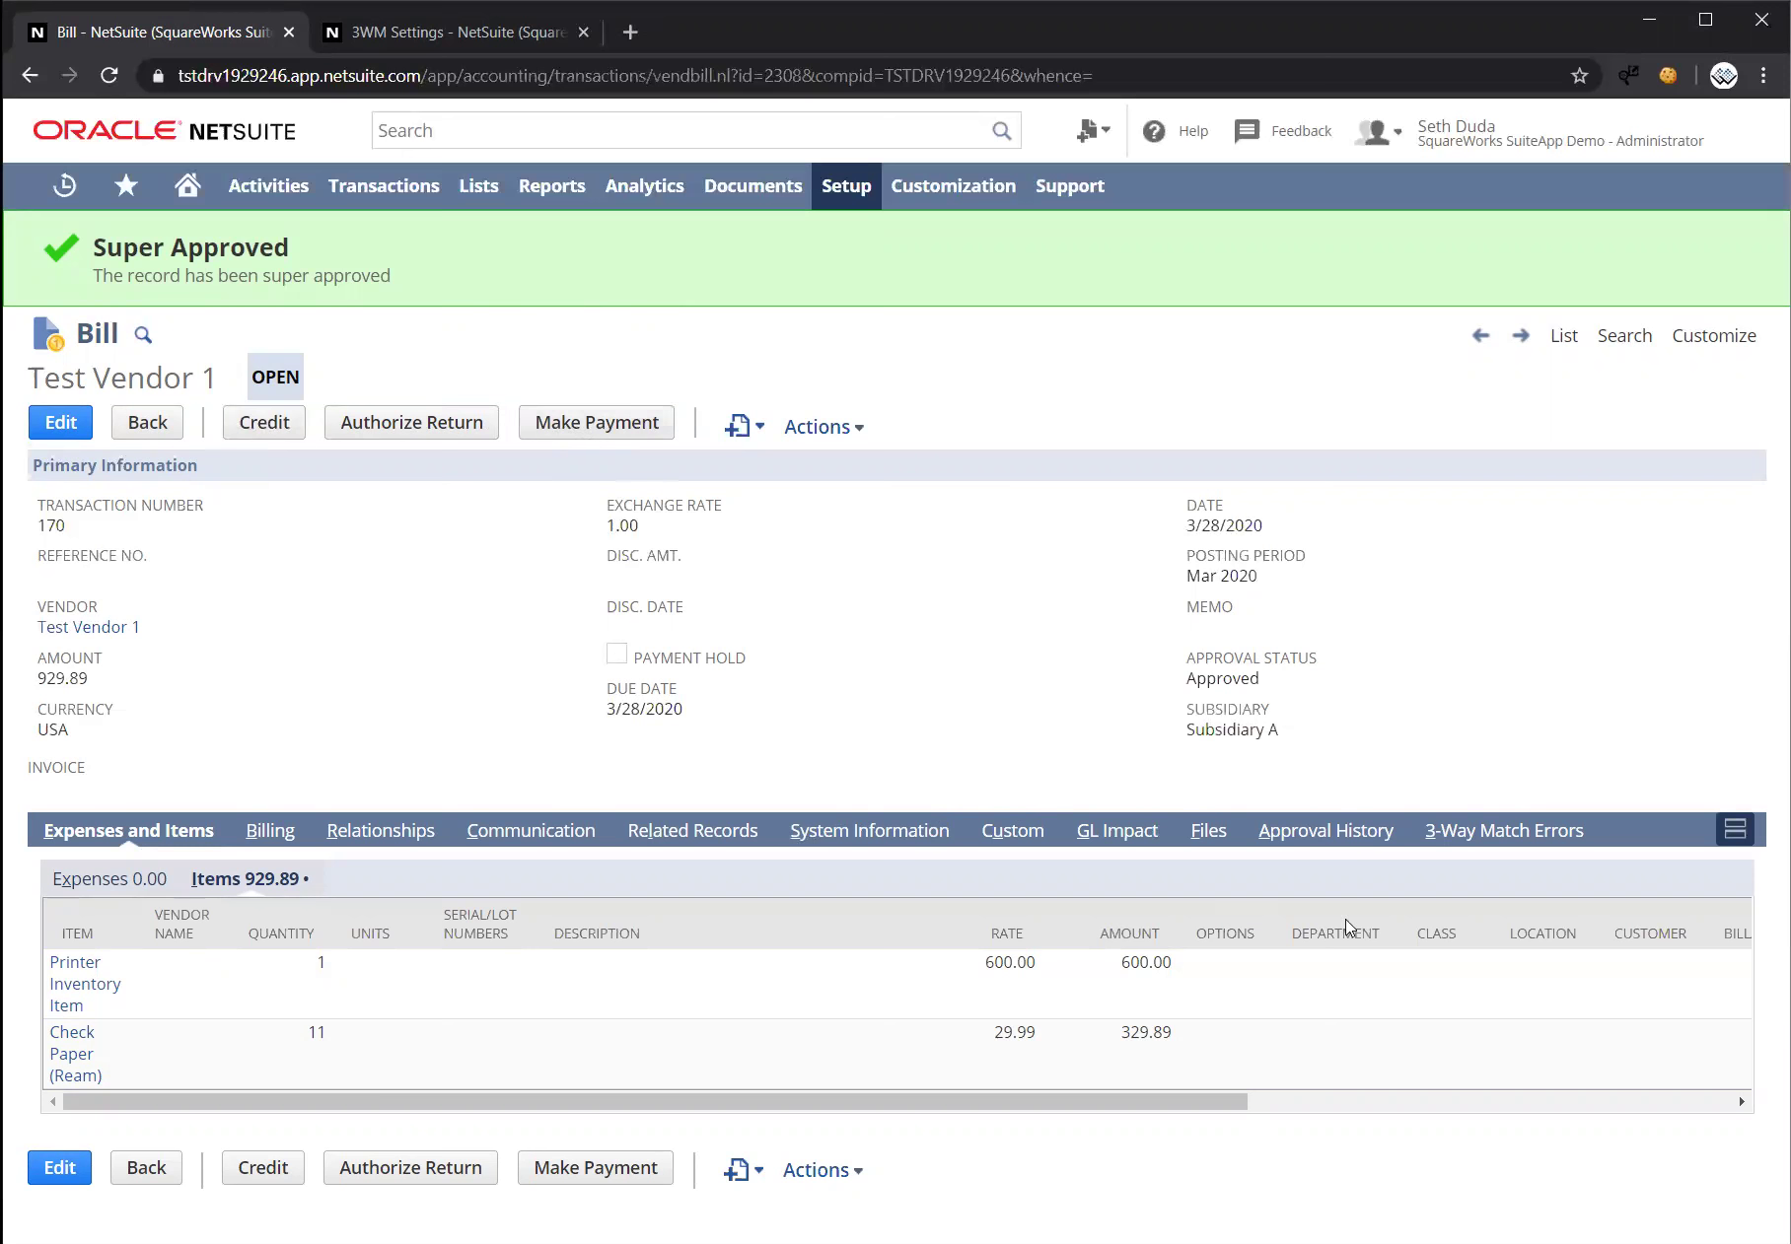
Review the canceled CFO step and super approval entry in history, then view the 3-way match errors
left_click(1343, 834)
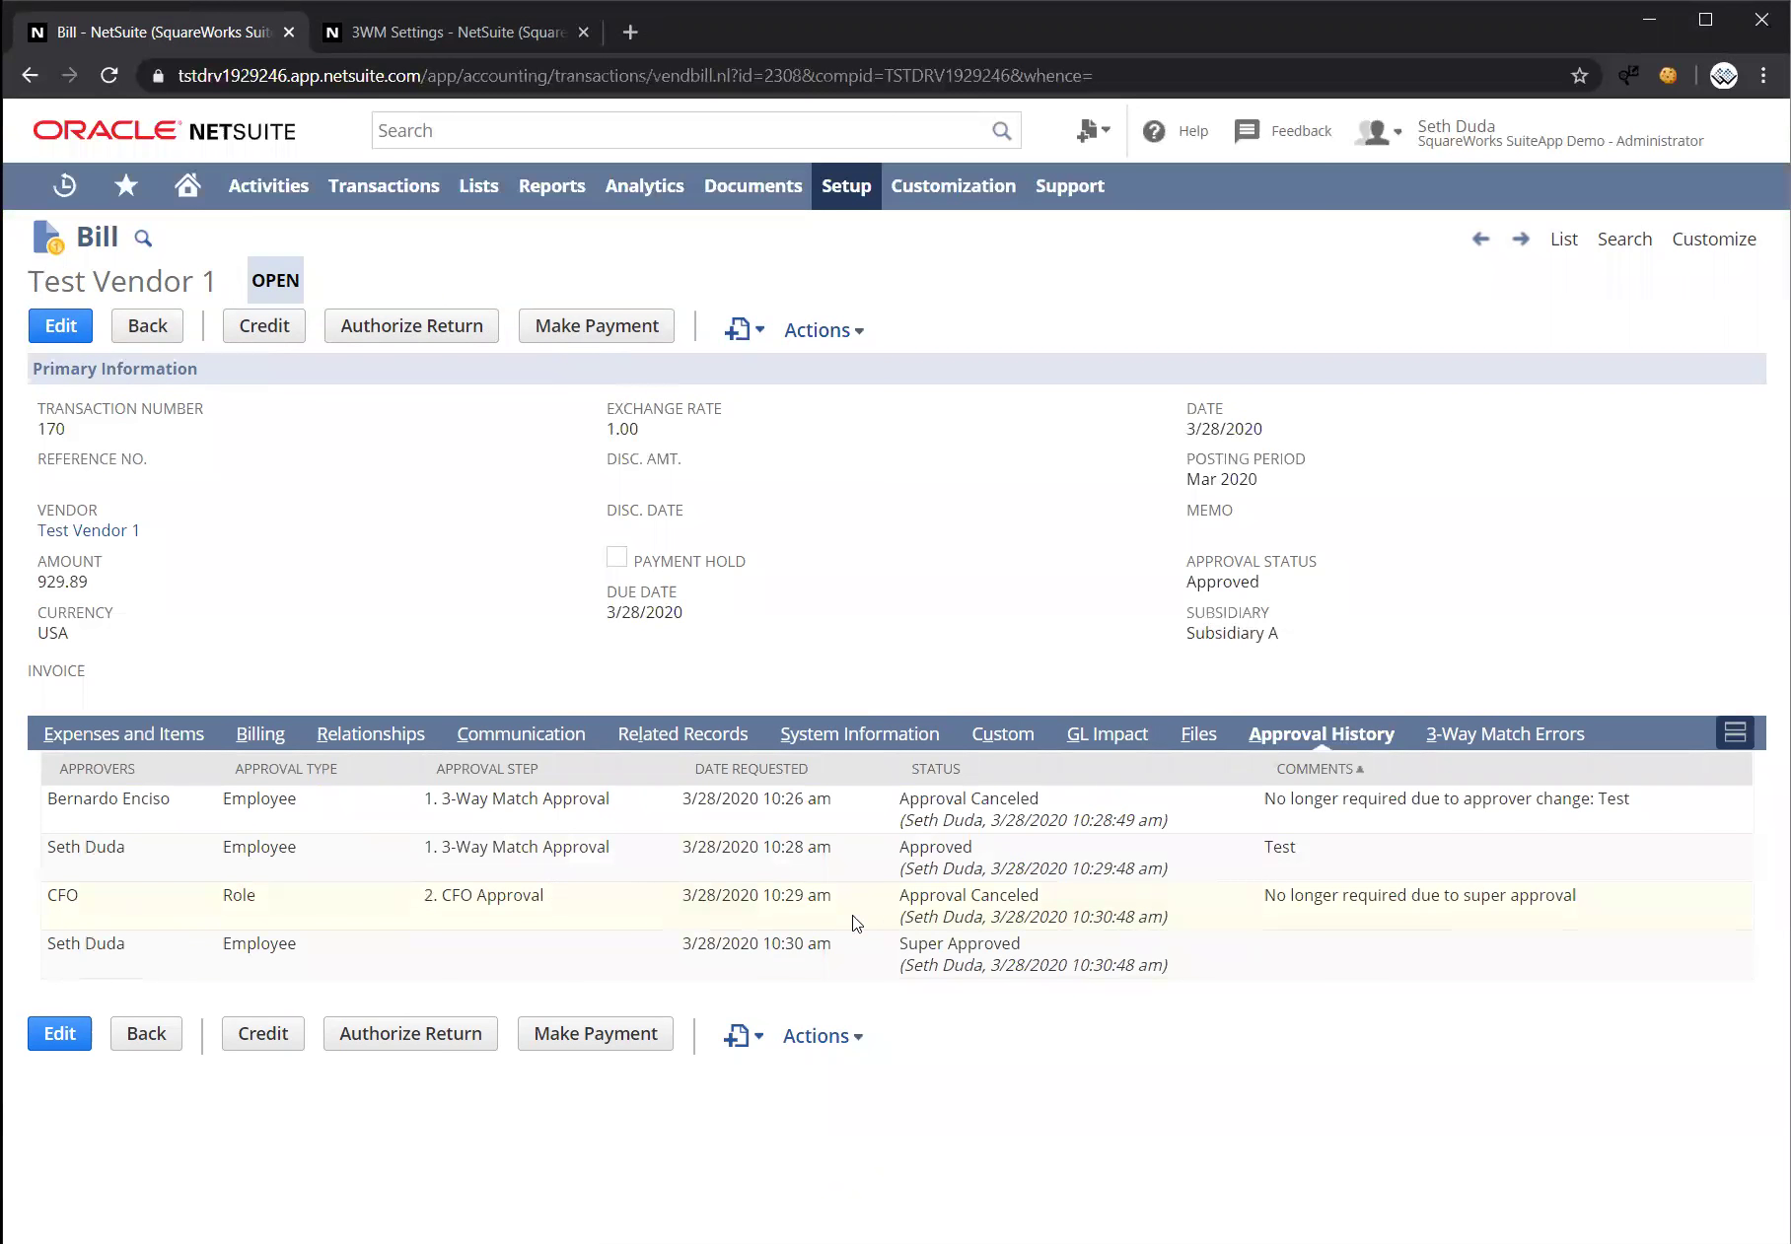
left_click_drag(895, 902, 1057, 907)
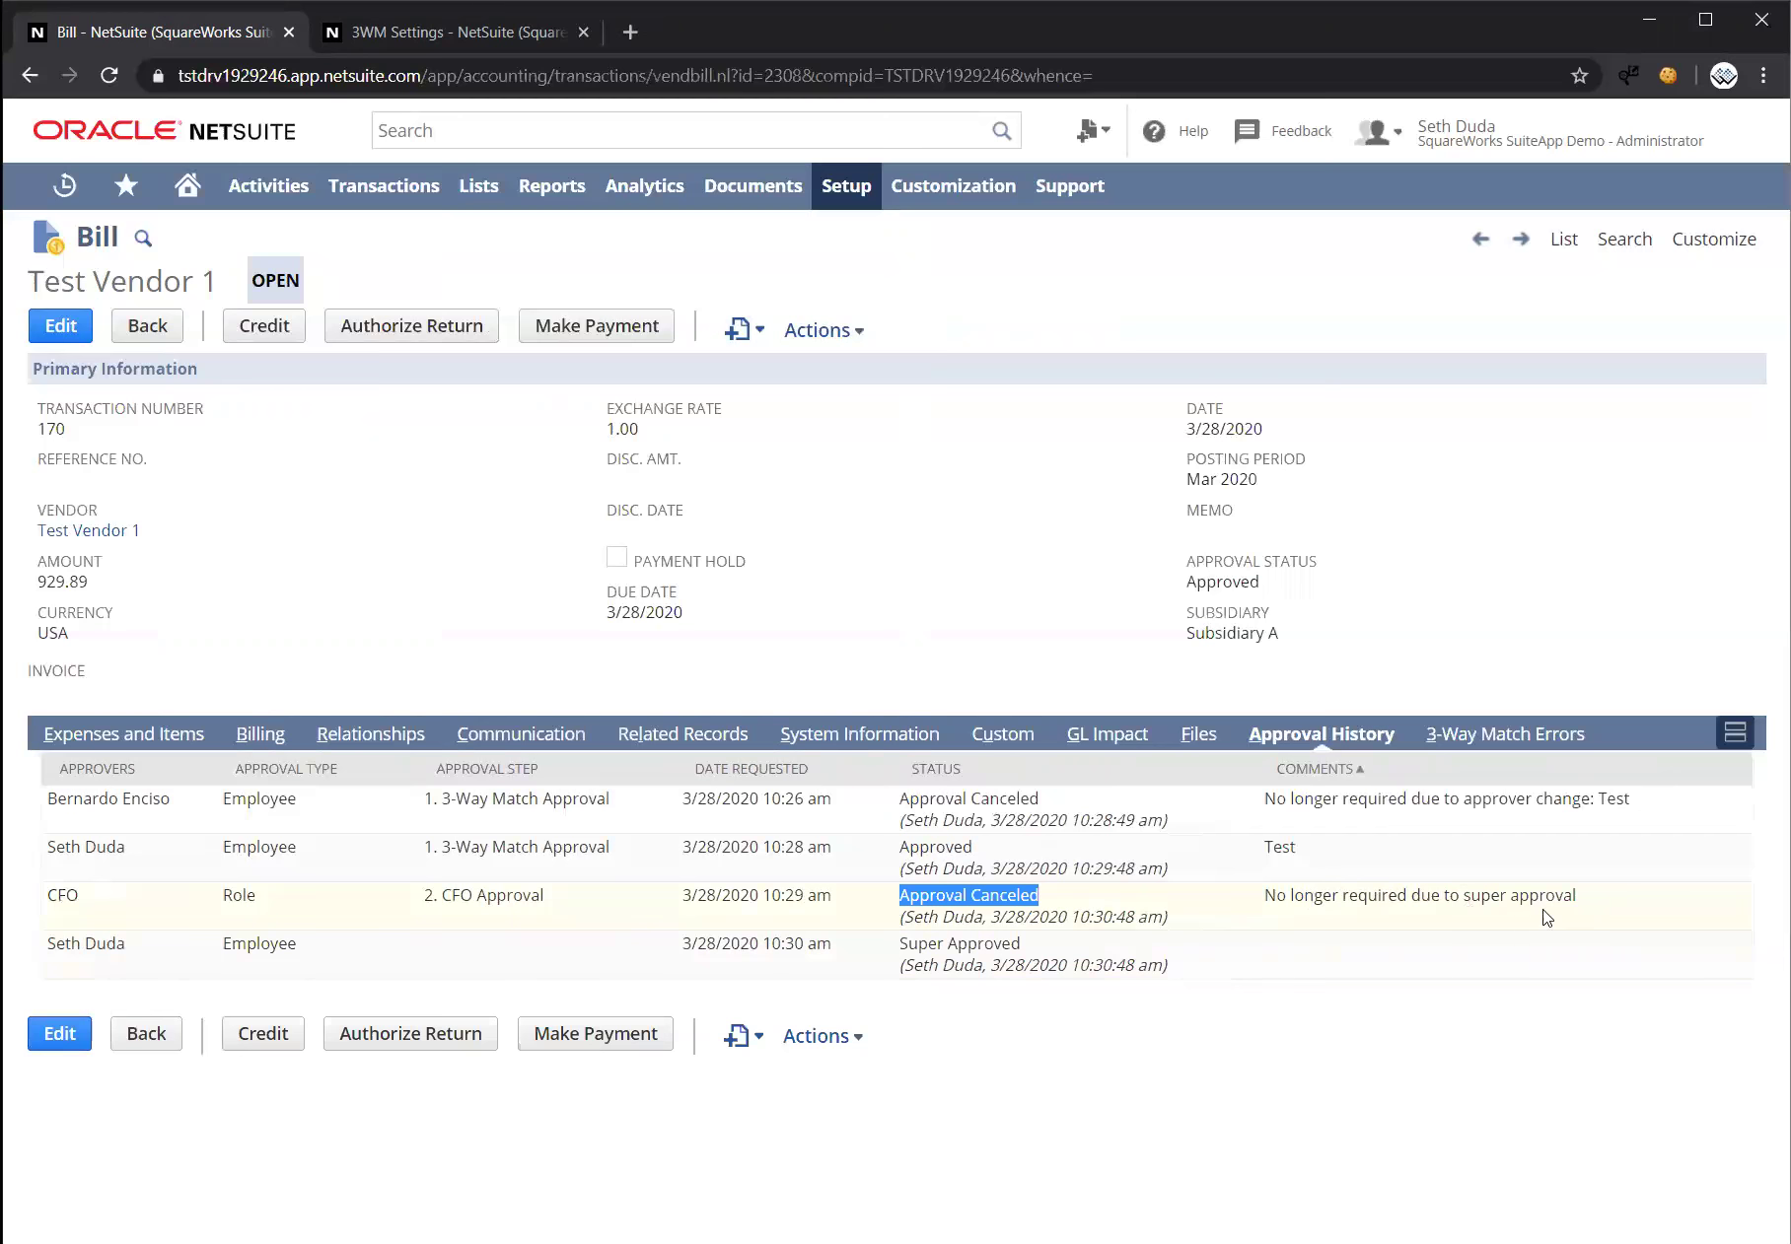
left_click_drag(1592, 897, 1264, 899)
left_click_drag(41, 949, 441, 981)
left_click(689, 941)
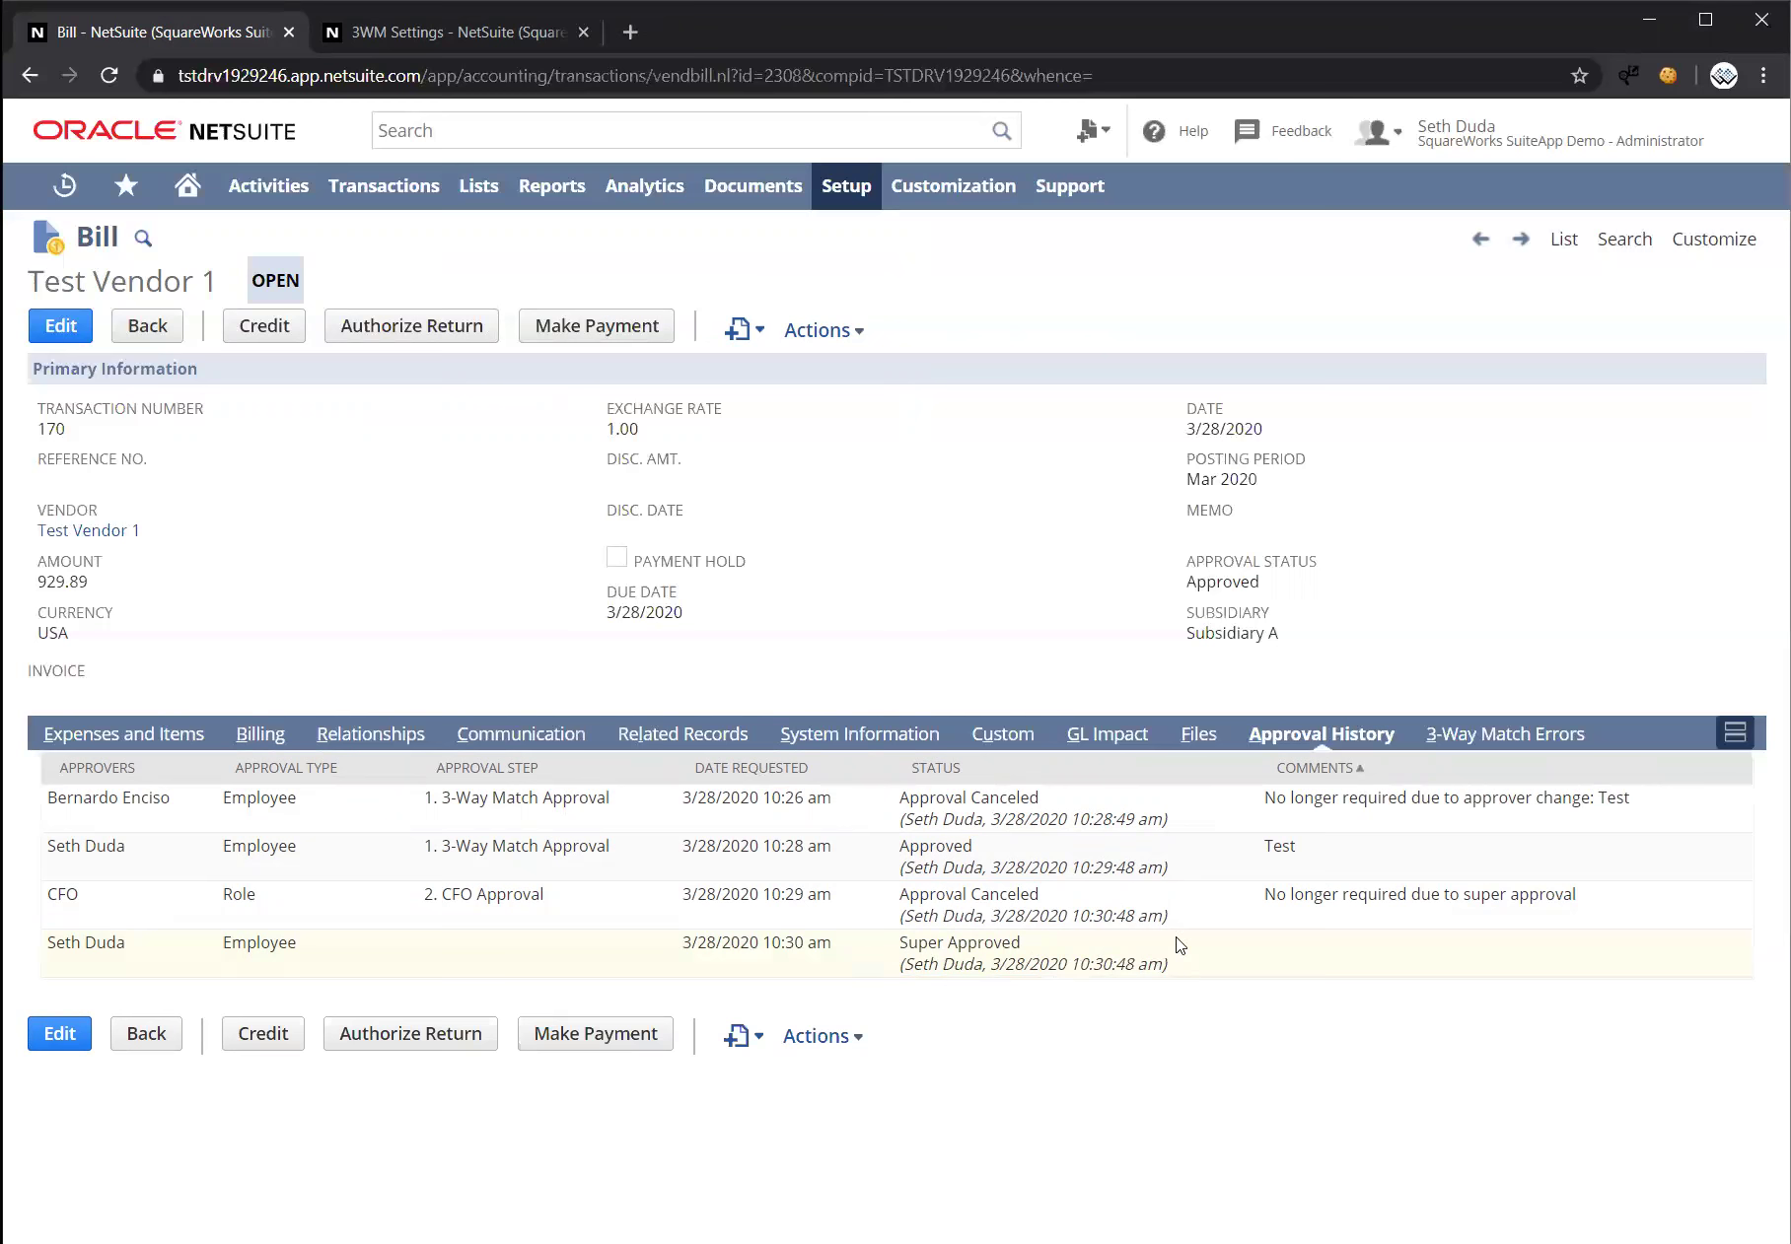
left_click(1499, 736)
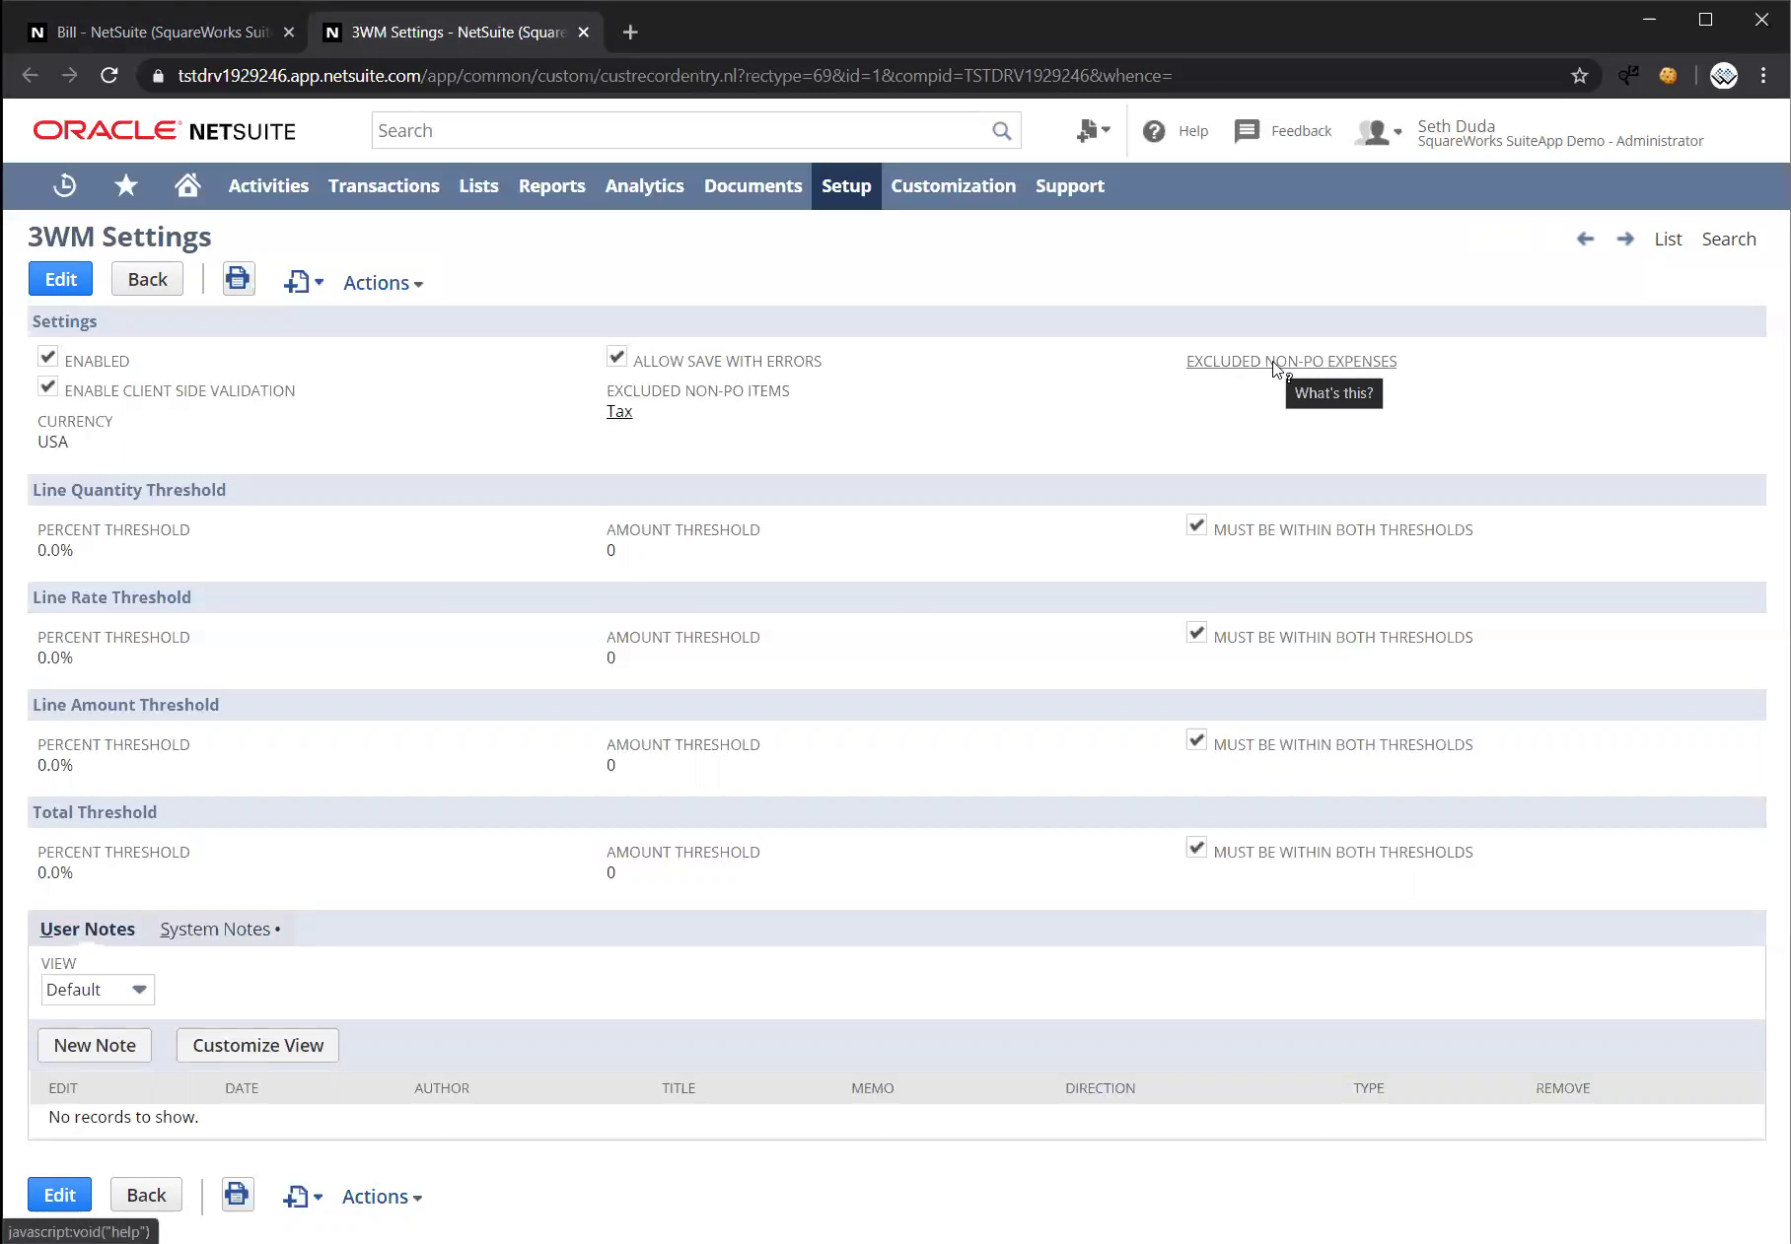
Return to bill 170 and show its item lines: 1 printer at 600.00, 11 reams at 29.99
left_click(181, 37)
left_click(182, 738)
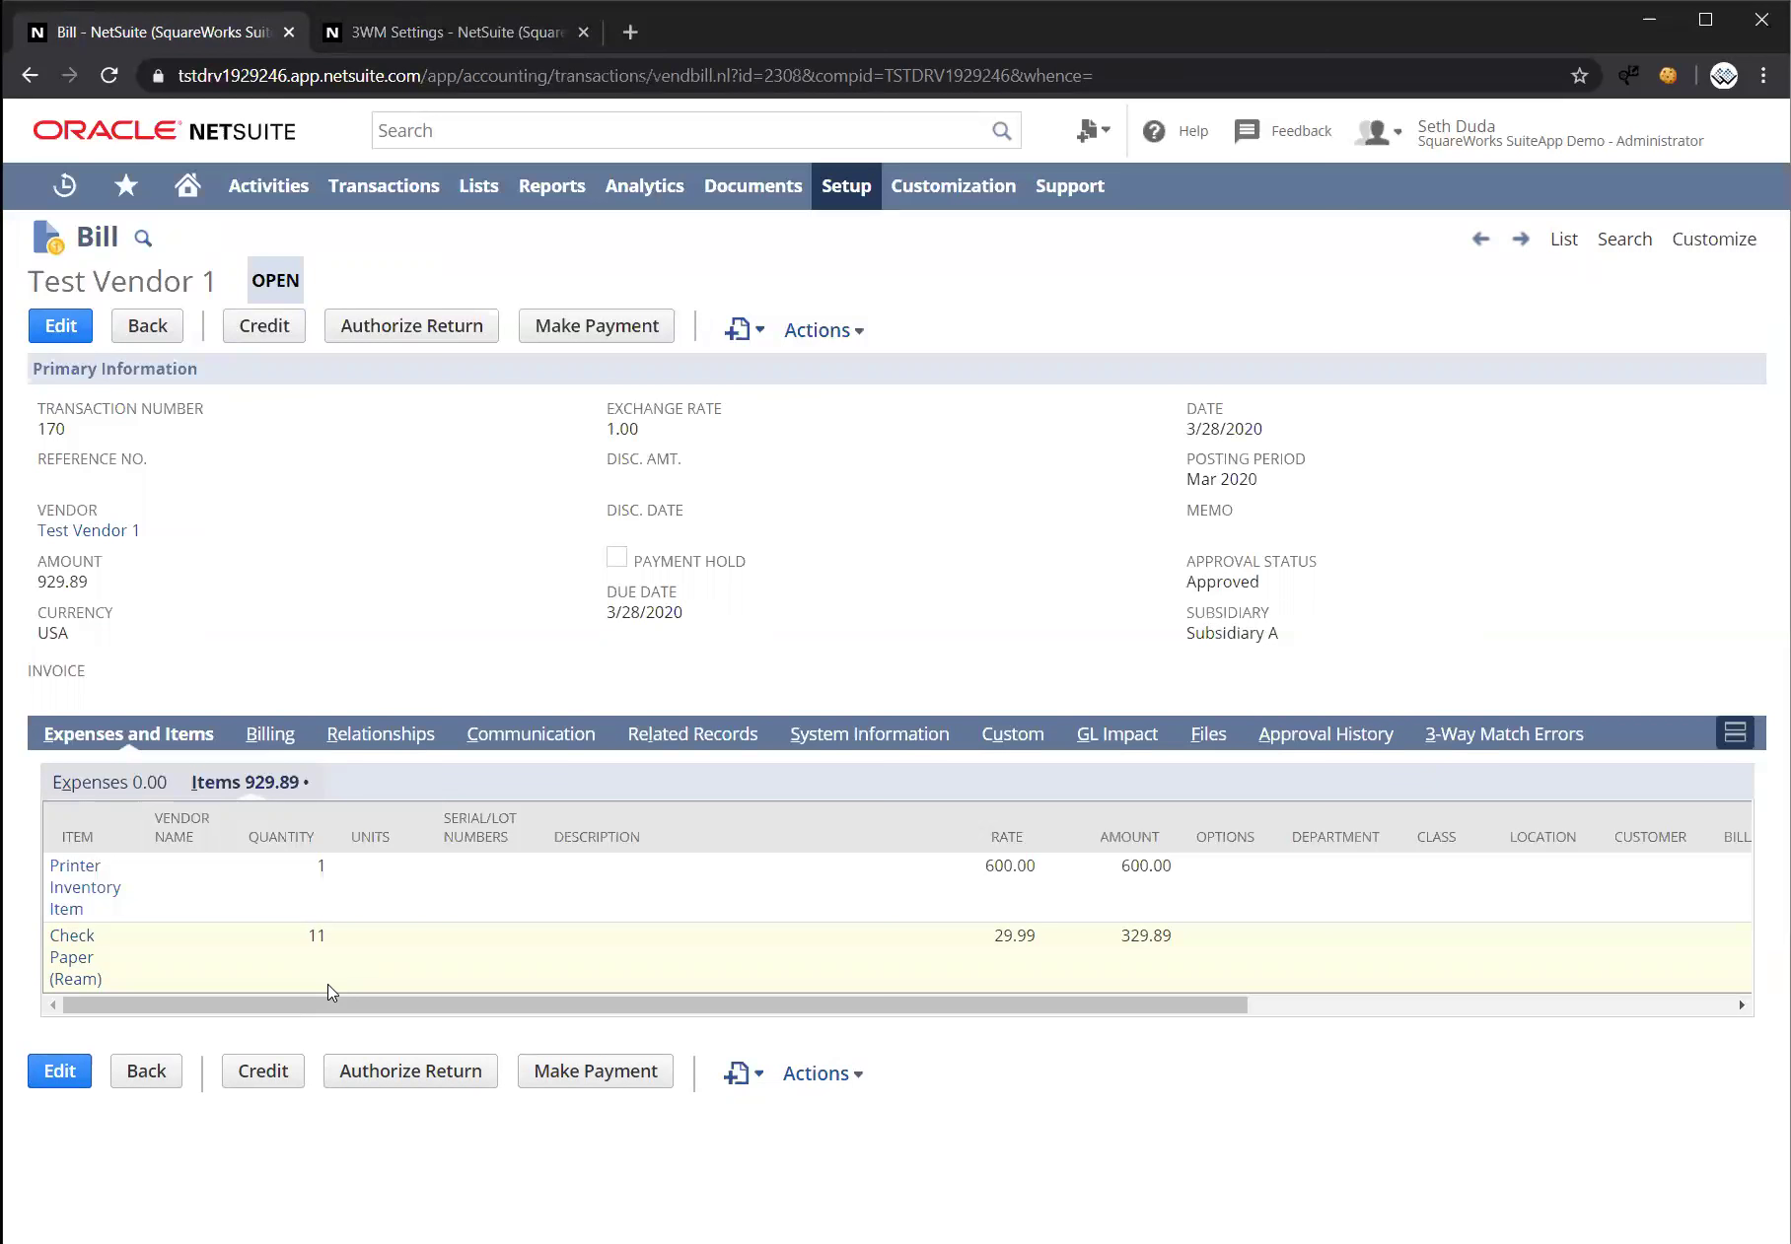
left_click(551, 35)
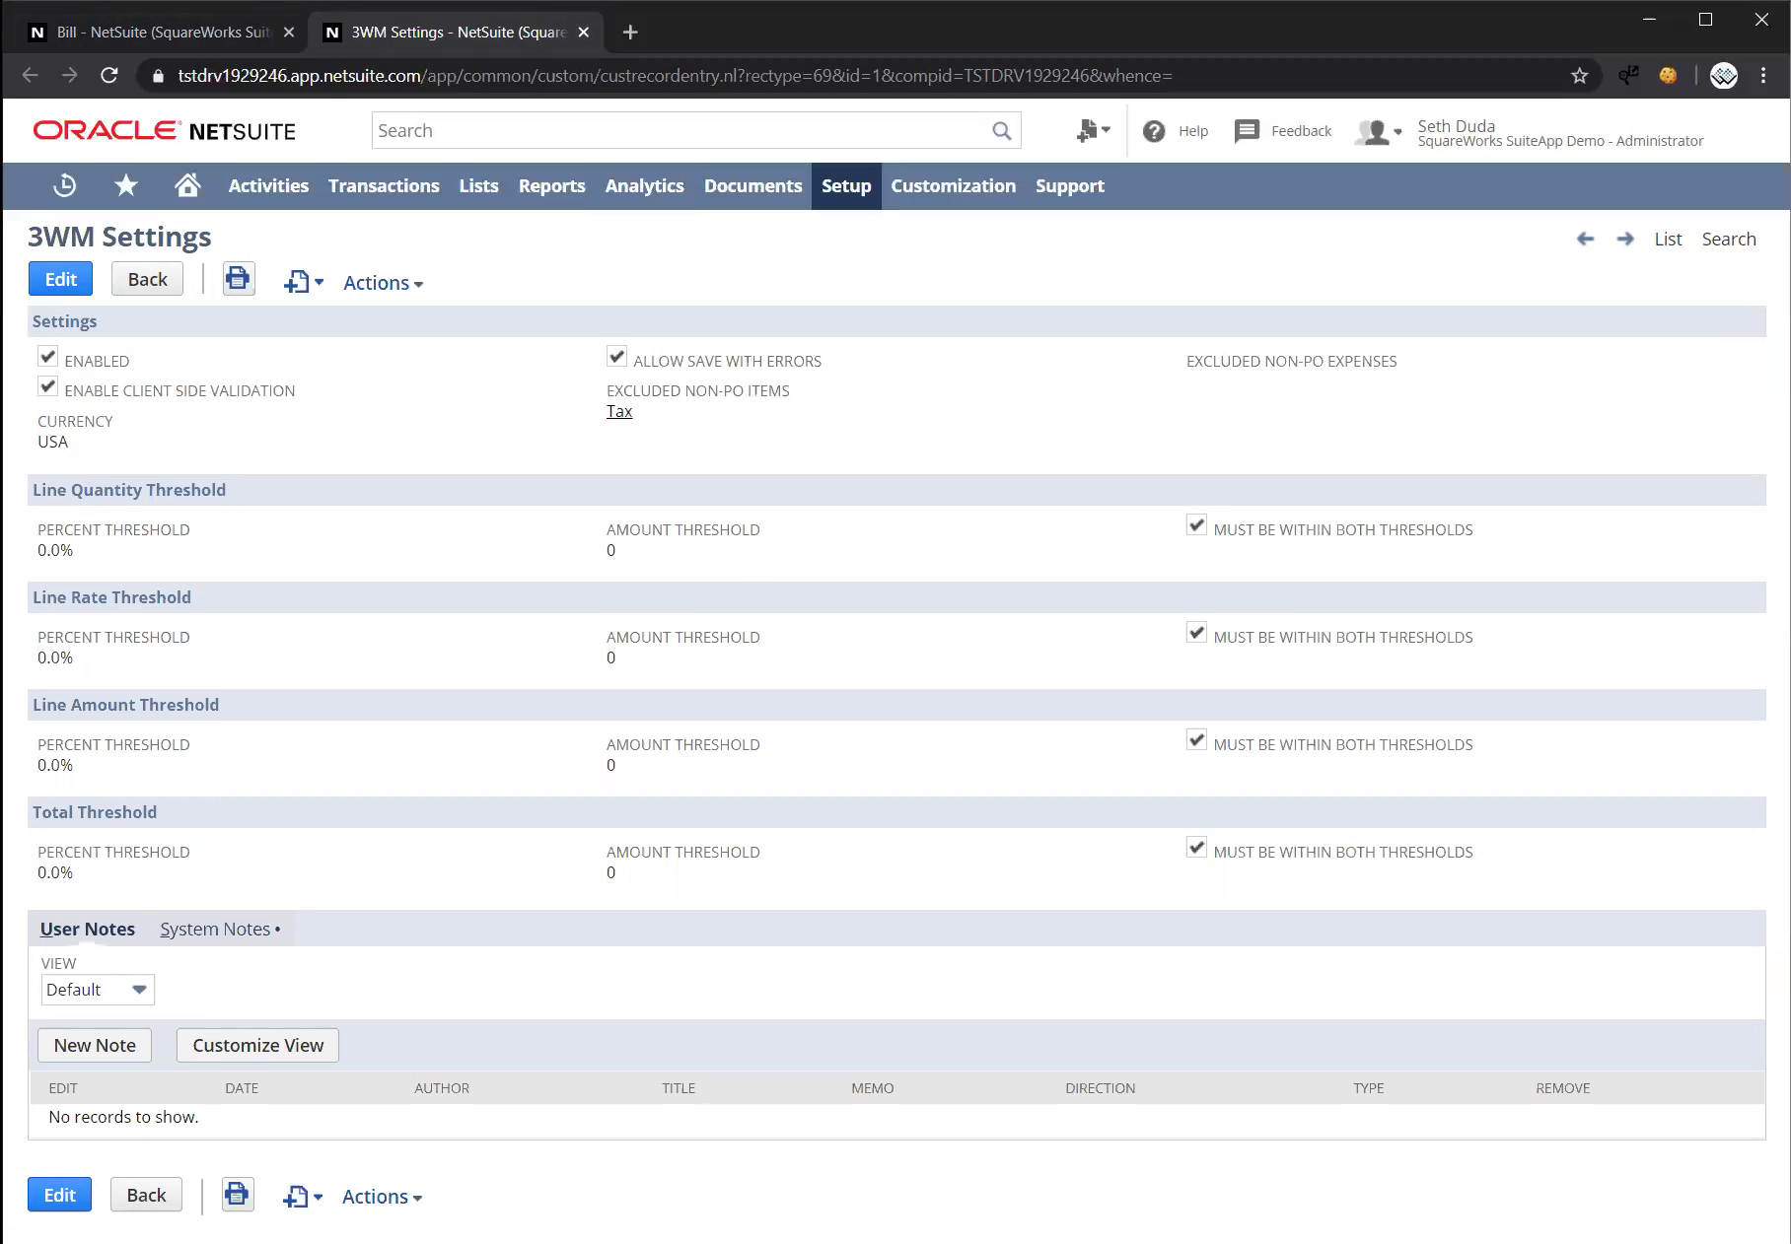
left_click(181, 38)
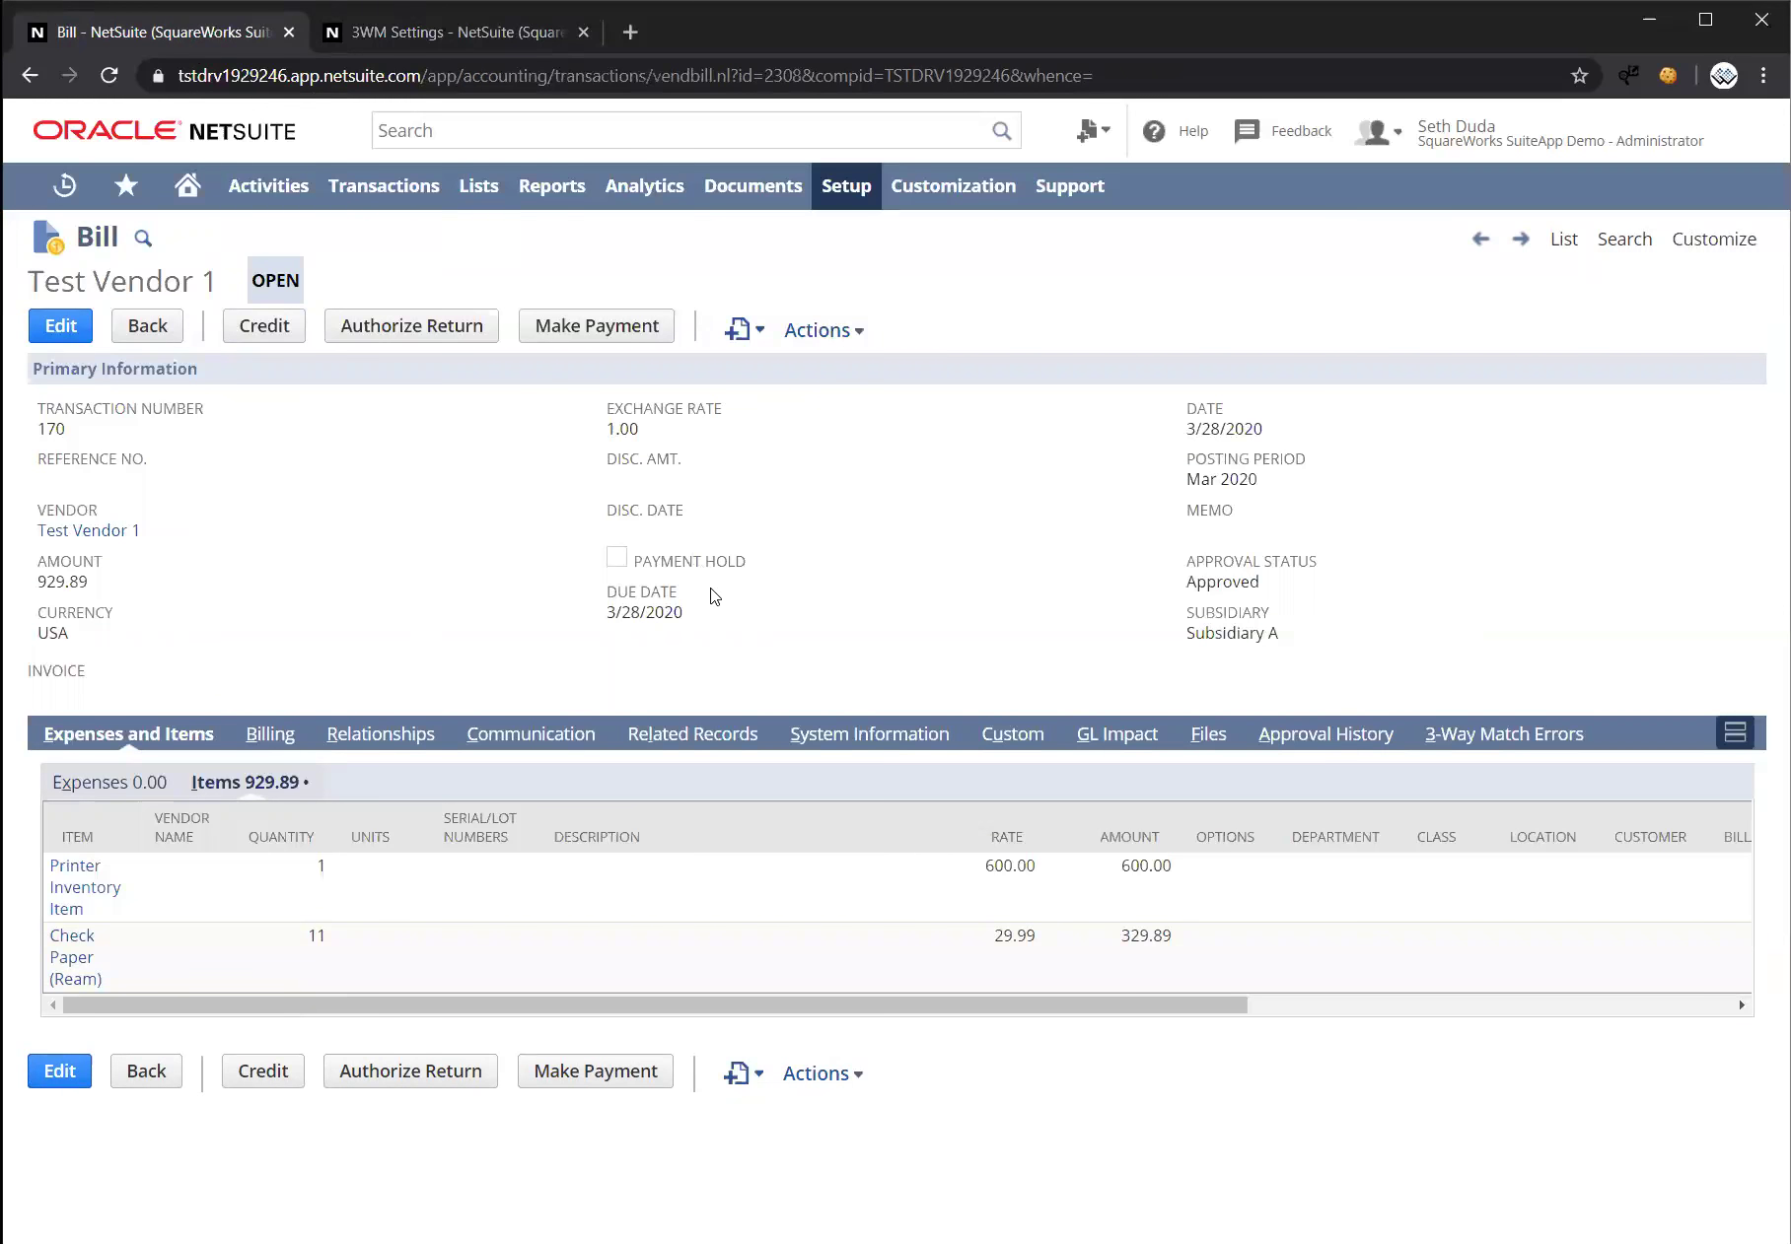